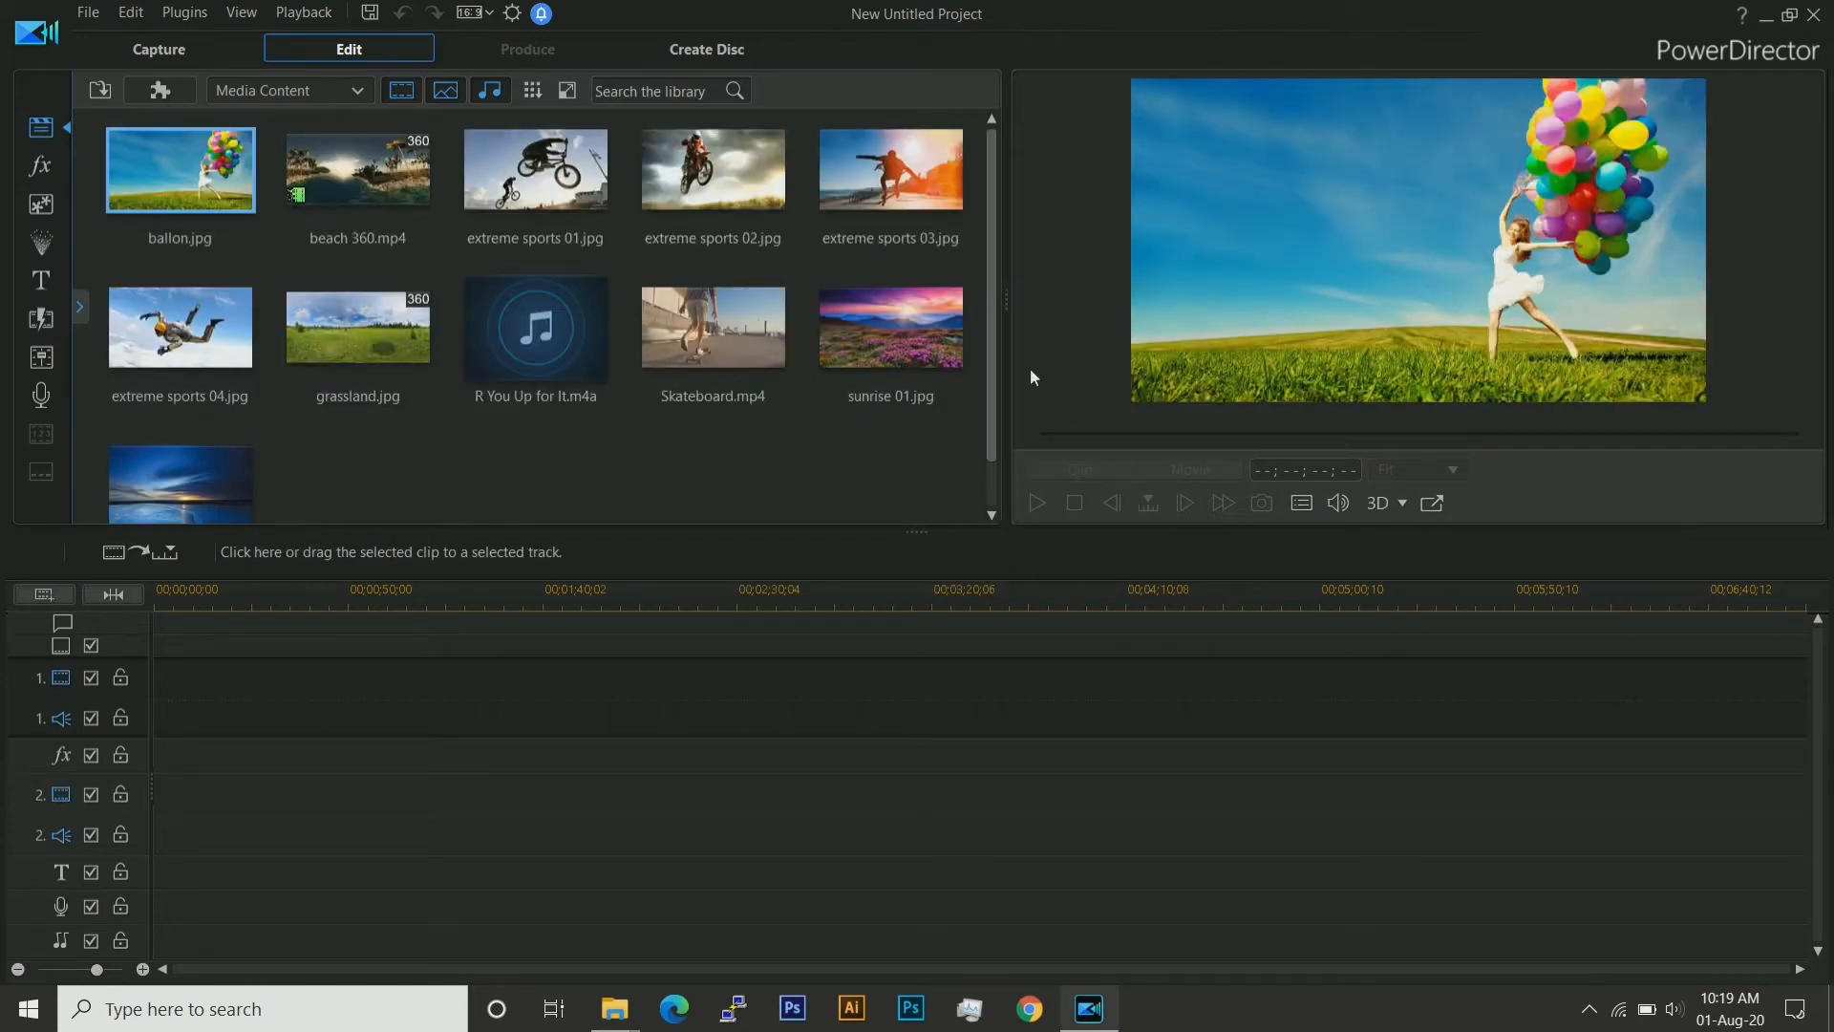
Import MVI_0278.MP4, MVI_0269.MP4 and MVI_0266.MP4 from New Volume (D:) into the media library.
left_click(92, 13)
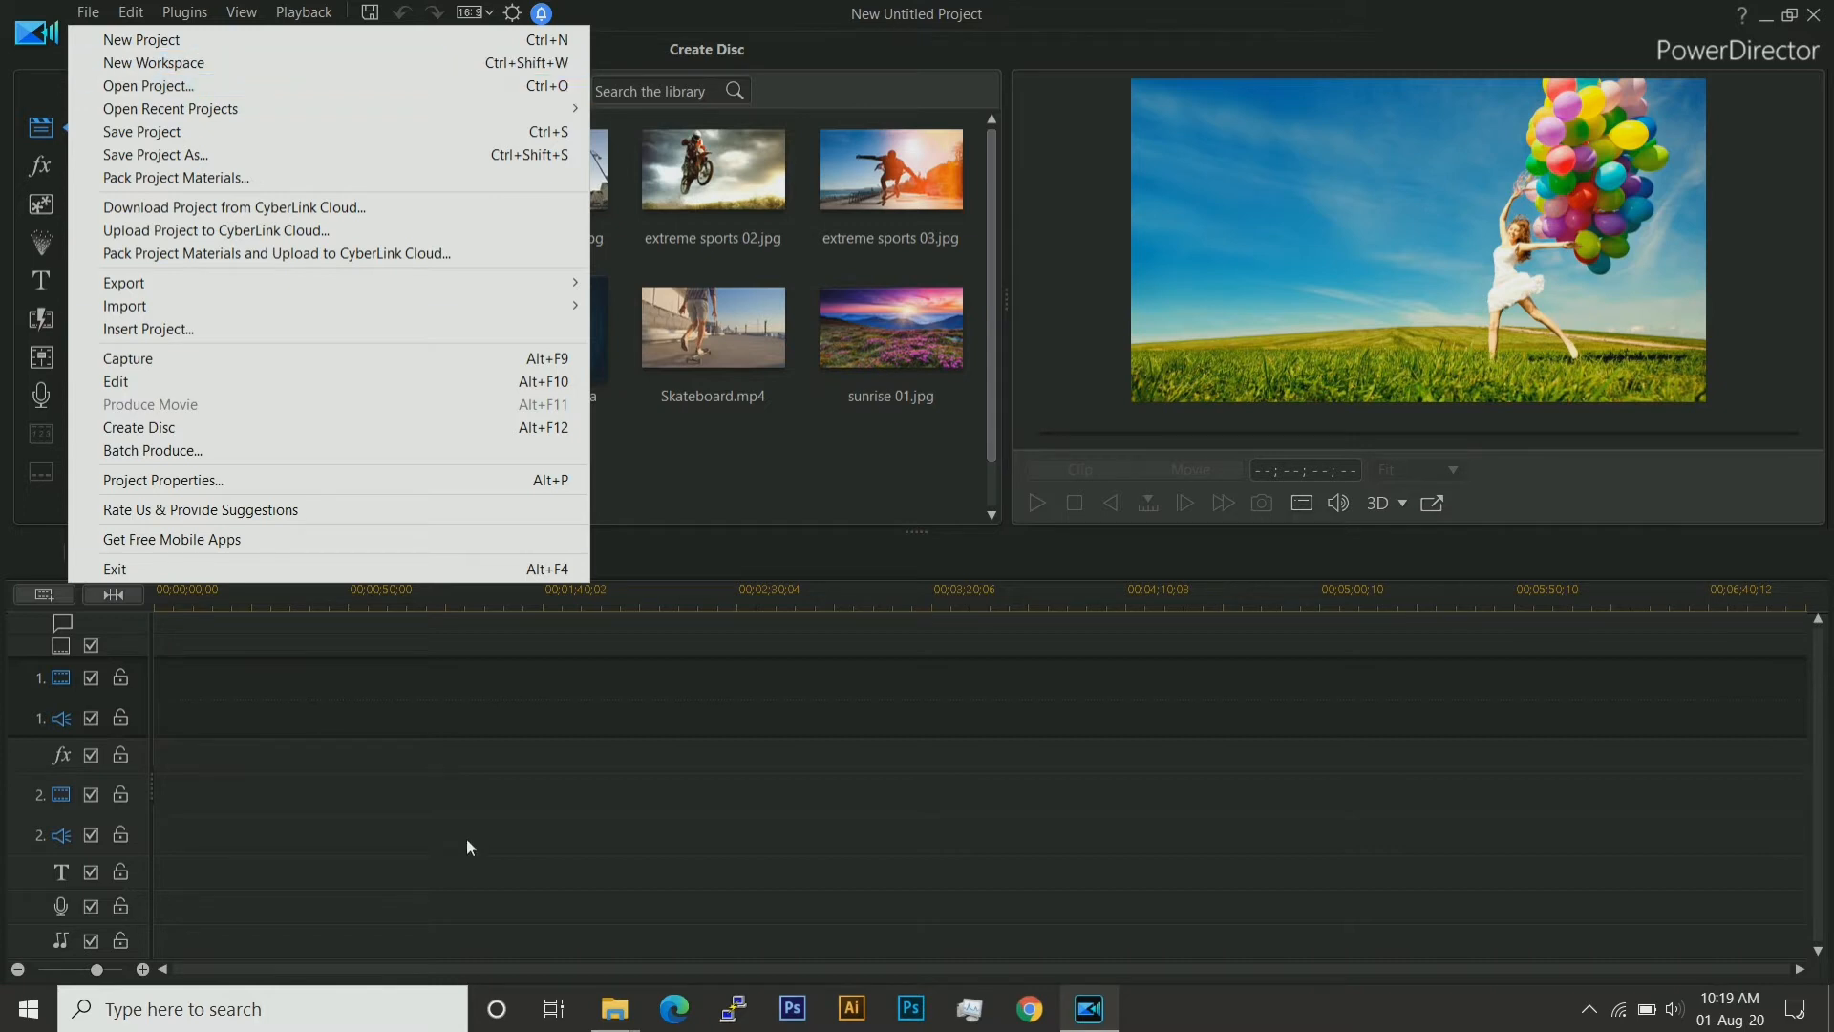
left_click(614, 1009)
left_click(731, 918)
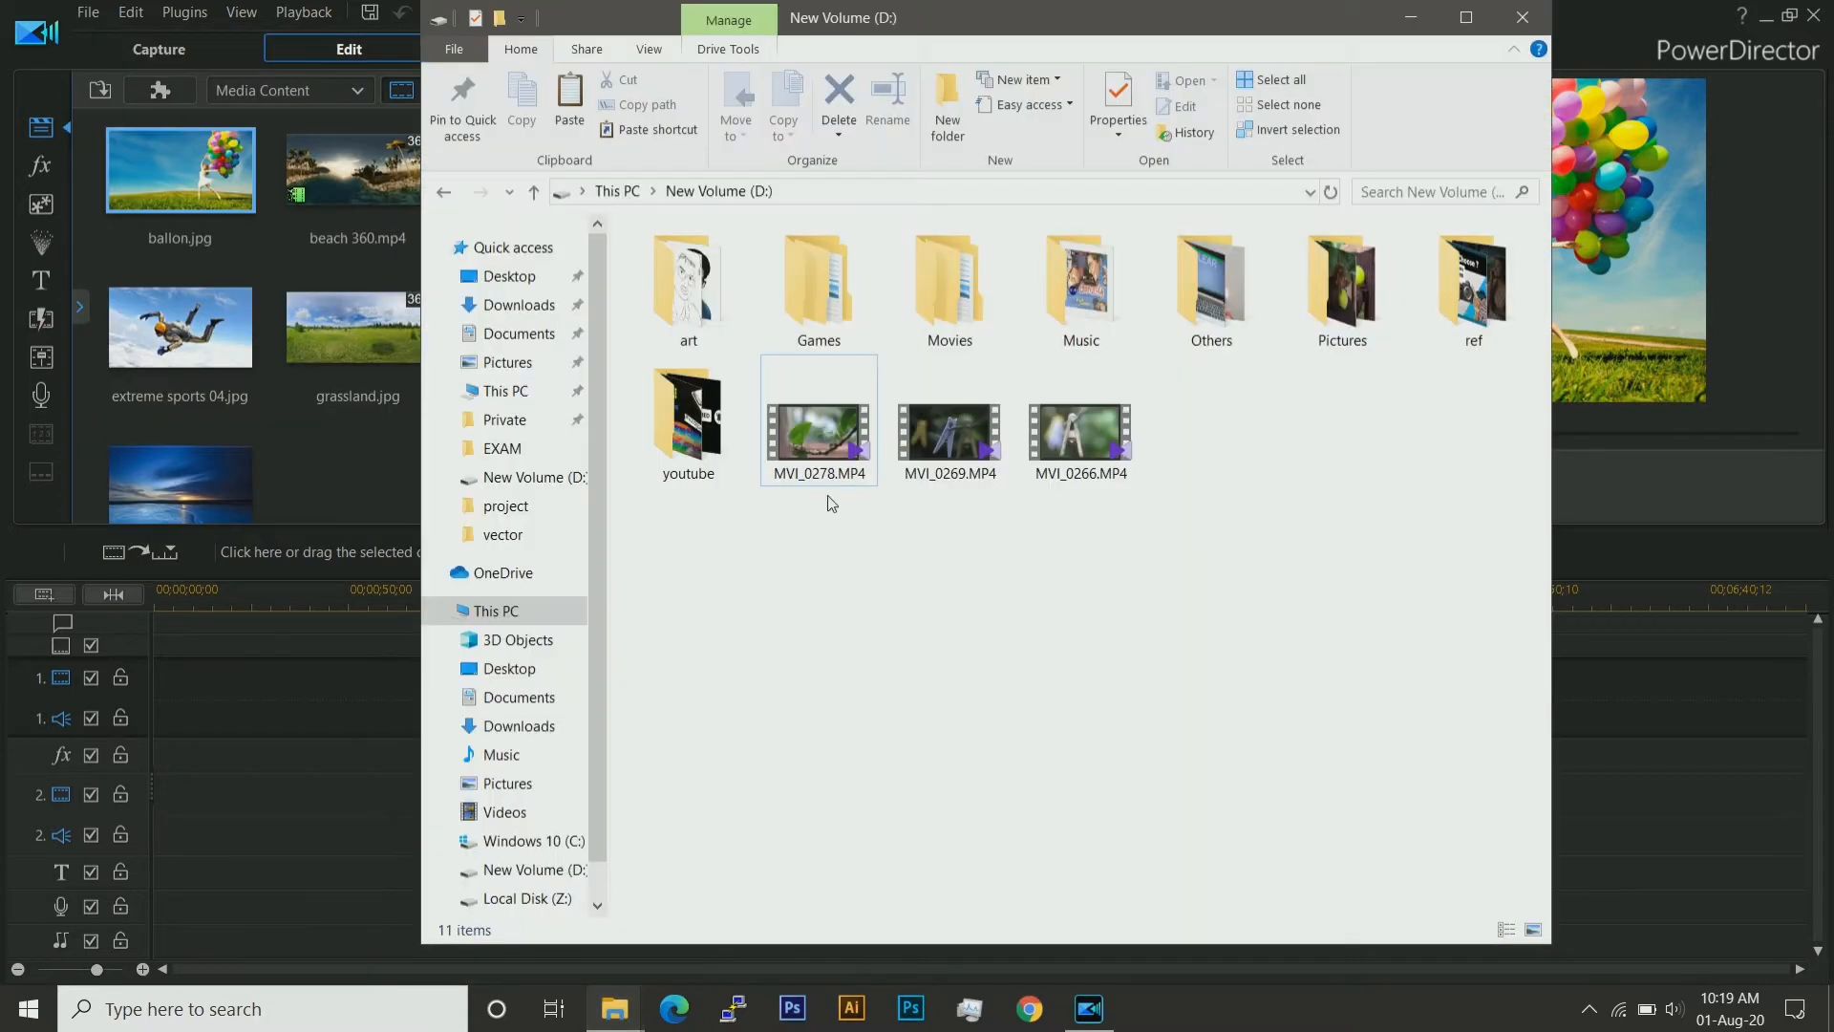
left_click(819, 435)
left_click(950, 434, "ctrl")
left_click(1108, 451, "ctrl")
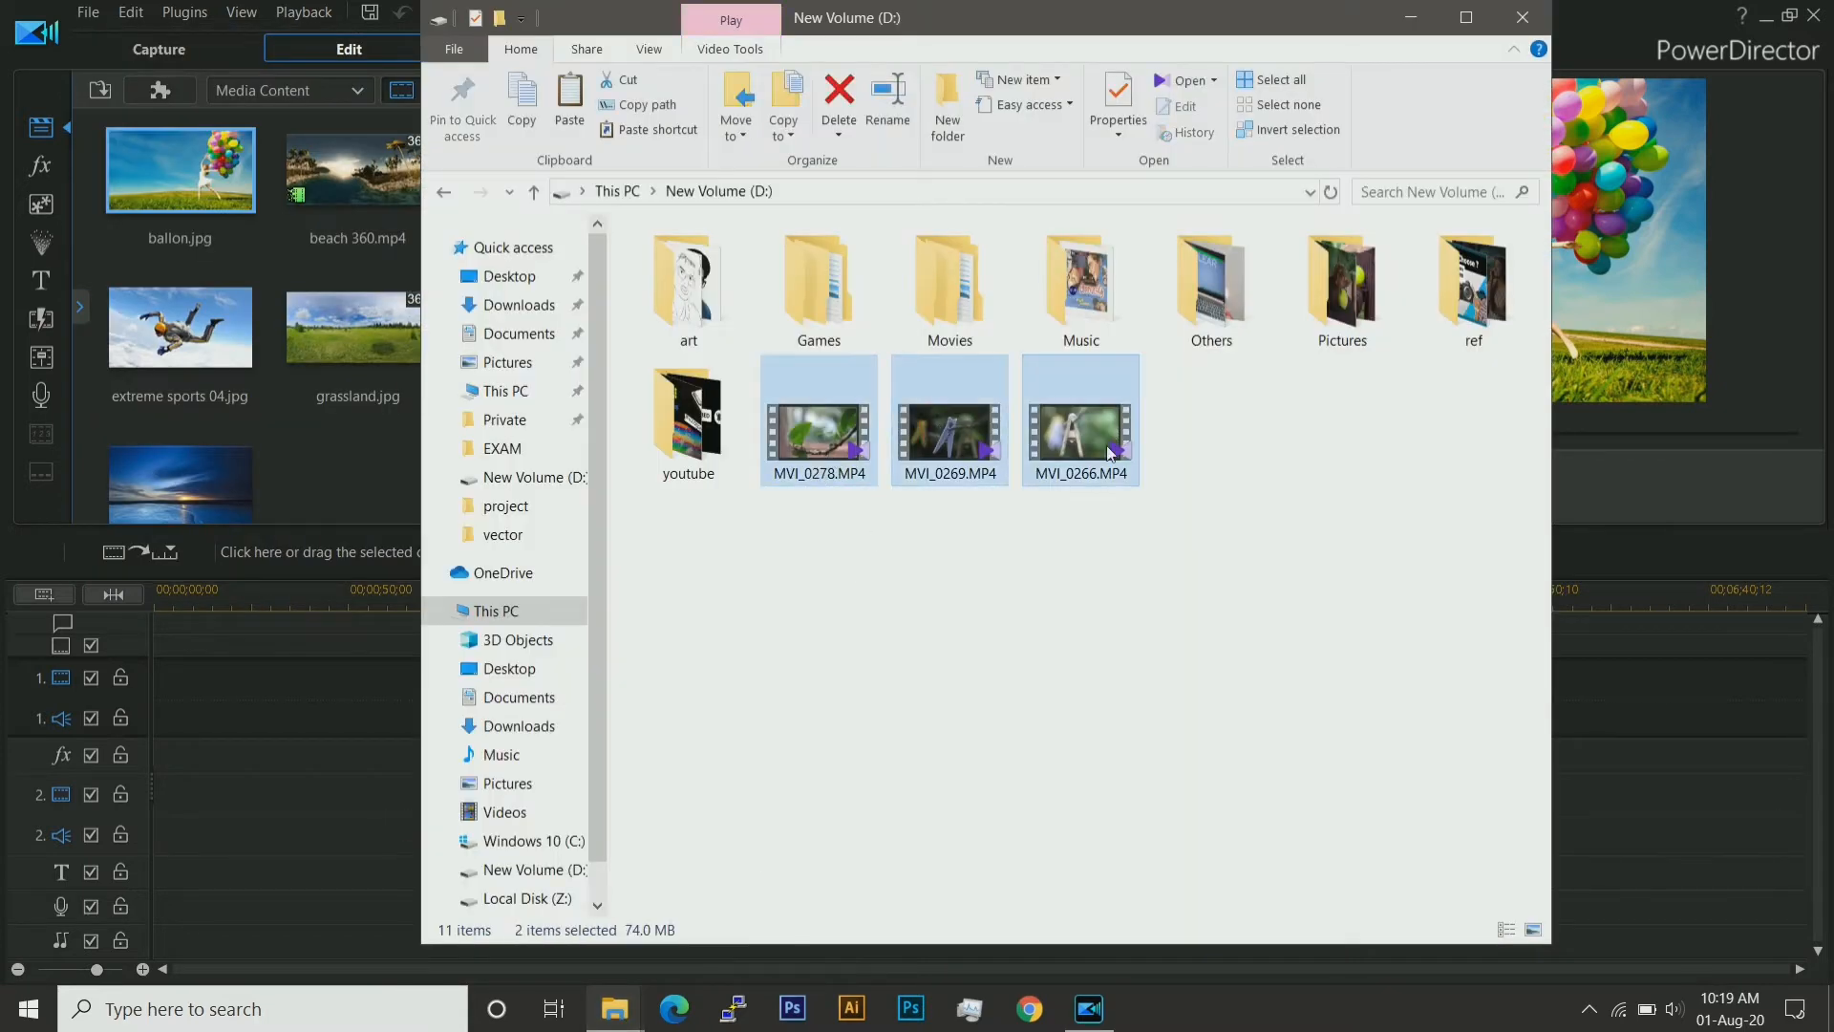
left_click_drag(973, 463, 798, 428)
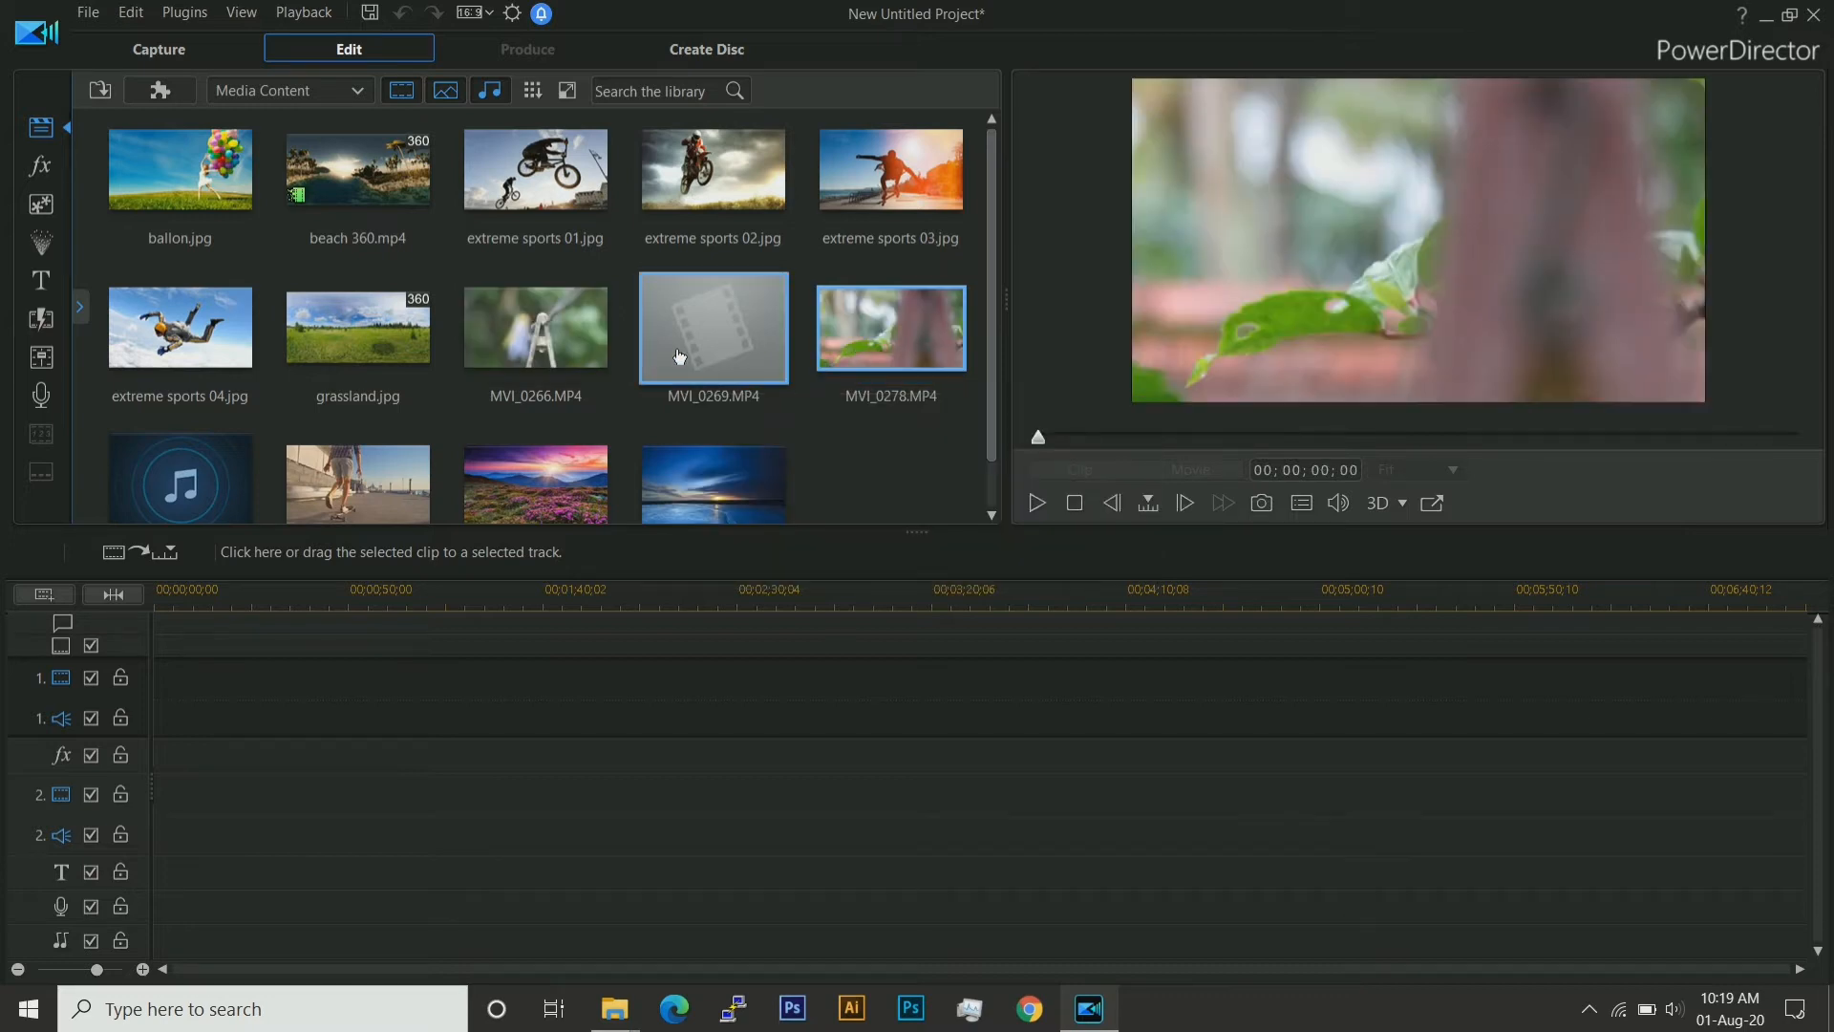
Preview the imported clips MVI_0266.MP4 and MVI_0269.MP4 from the media library.
left_click(587, 362)
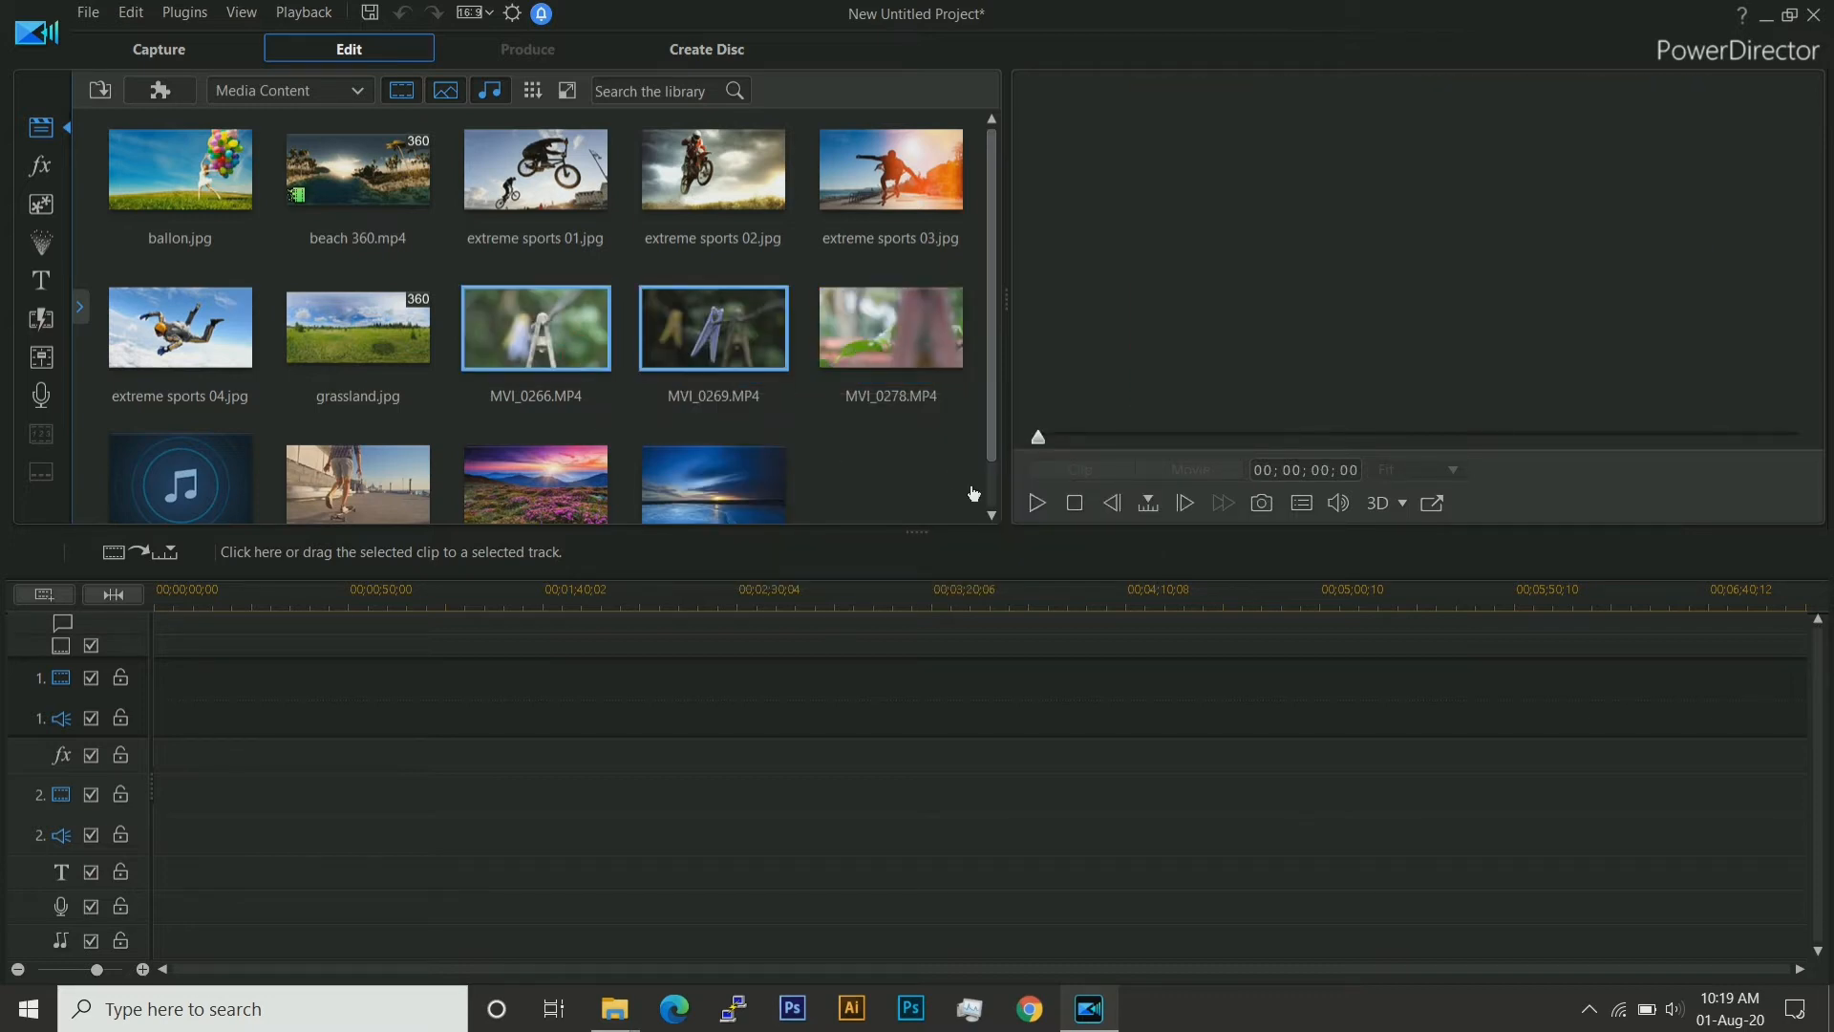
left_click(1037, 506)
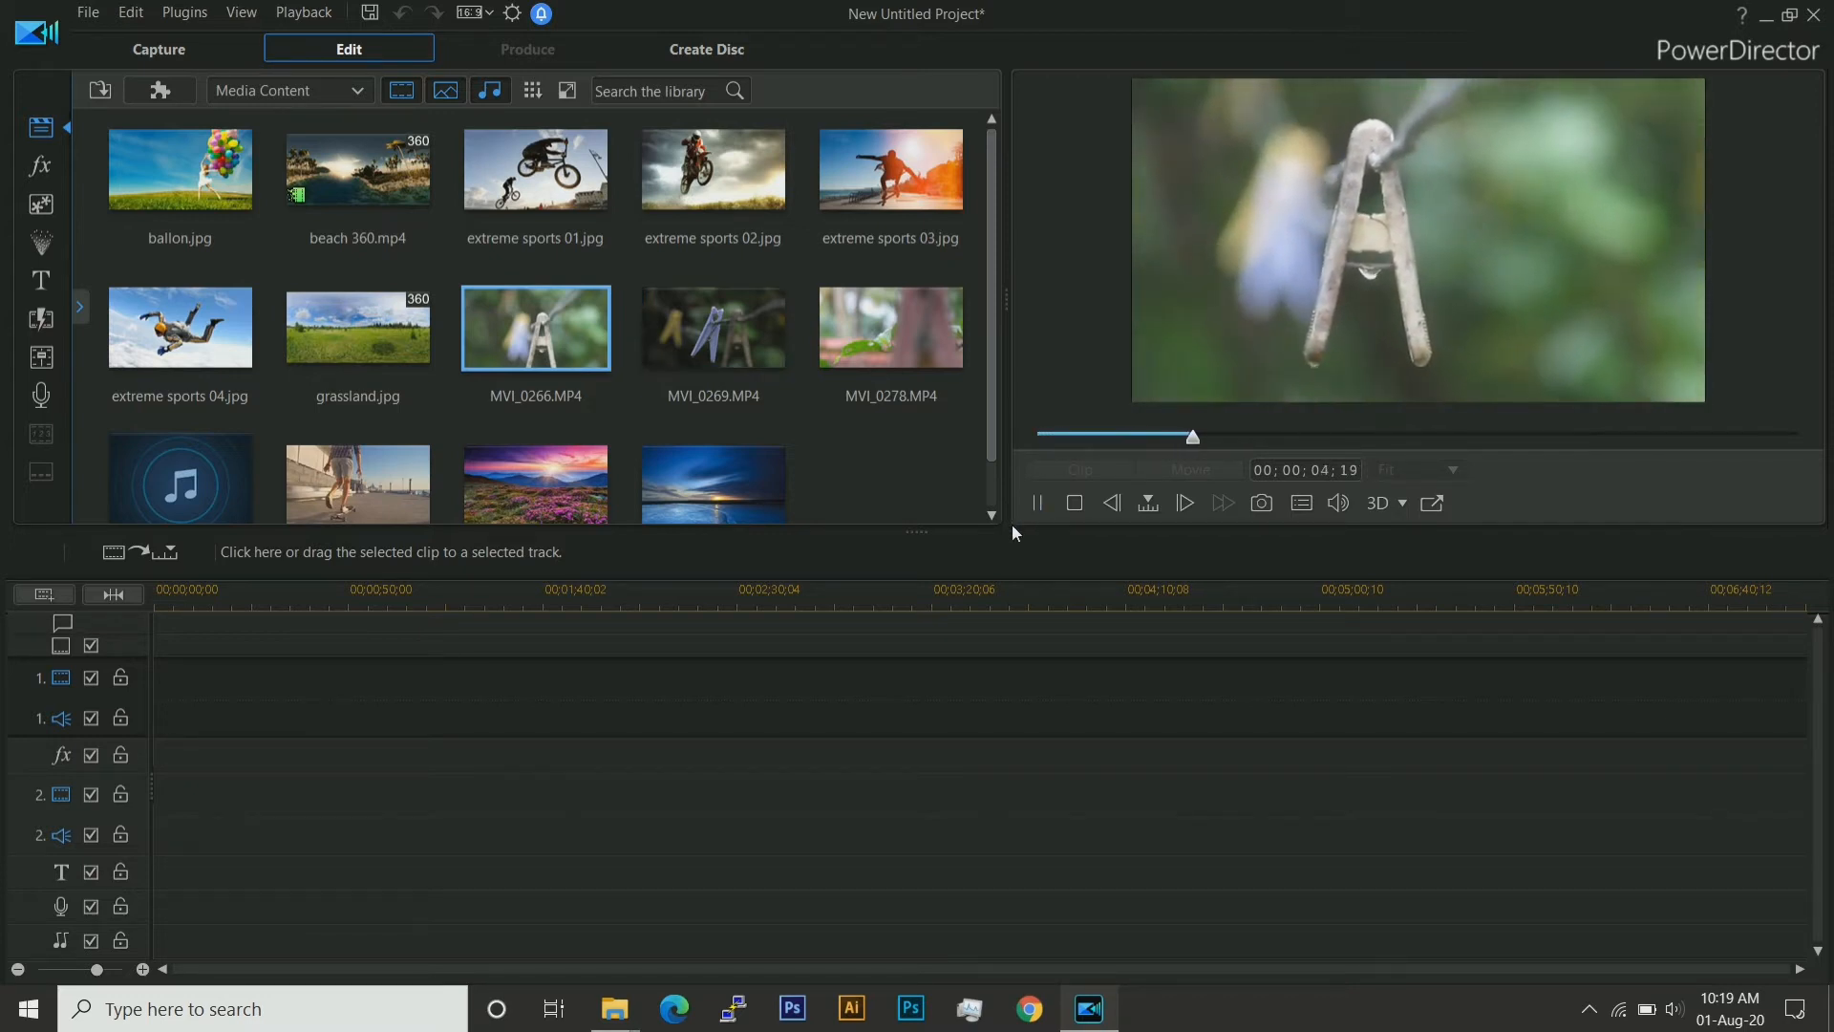
left_click(1313, 435)
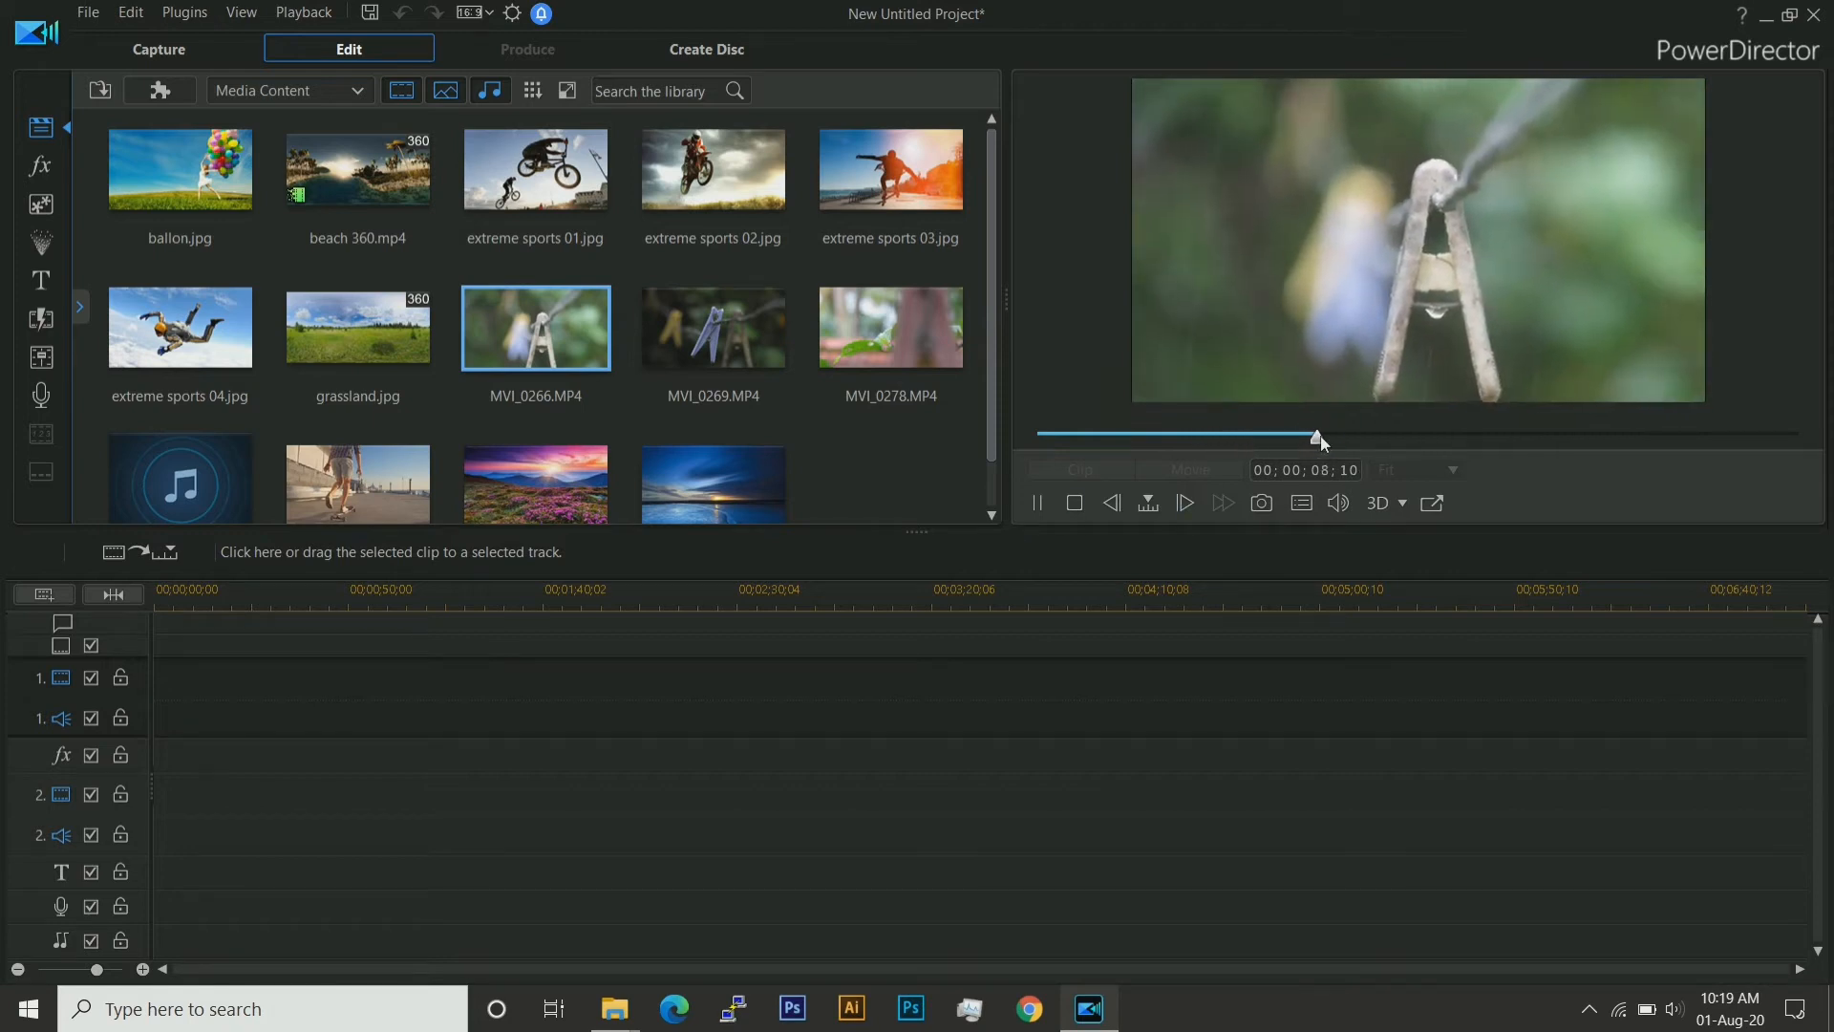
left_click(1388, 435)
left_click(726, 387)
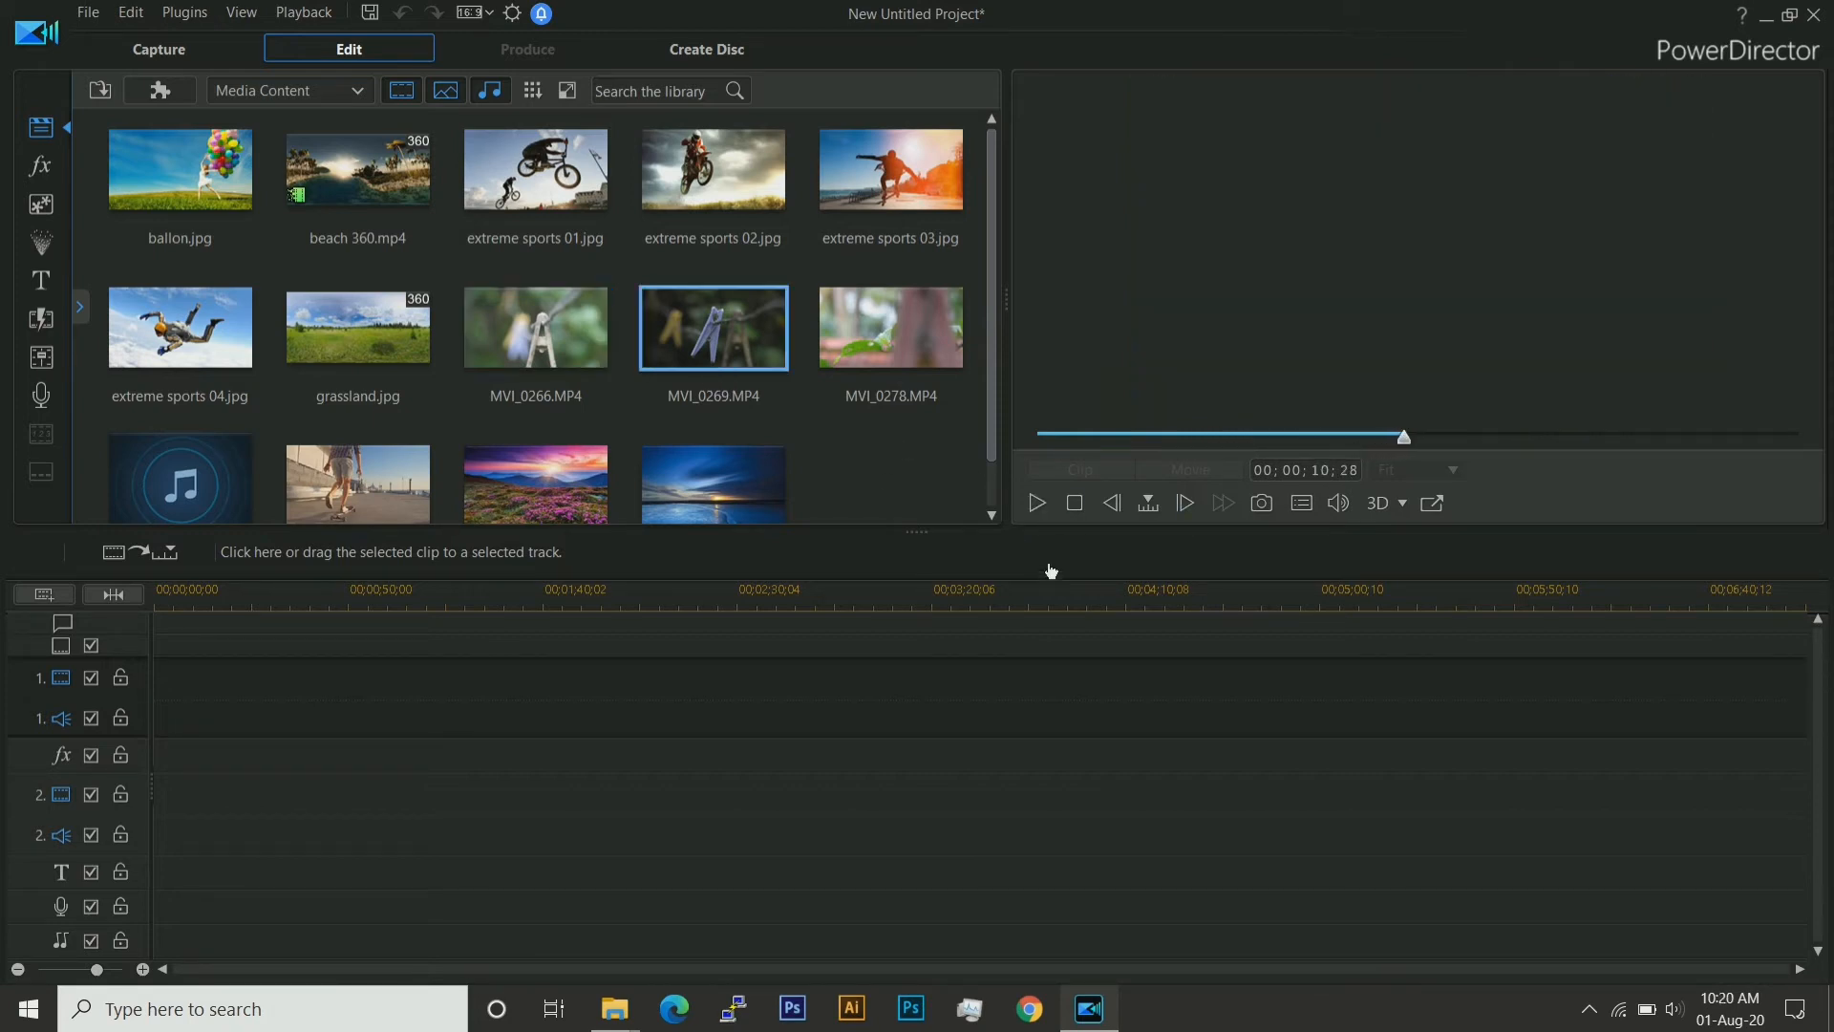
left_click(1037, 503)
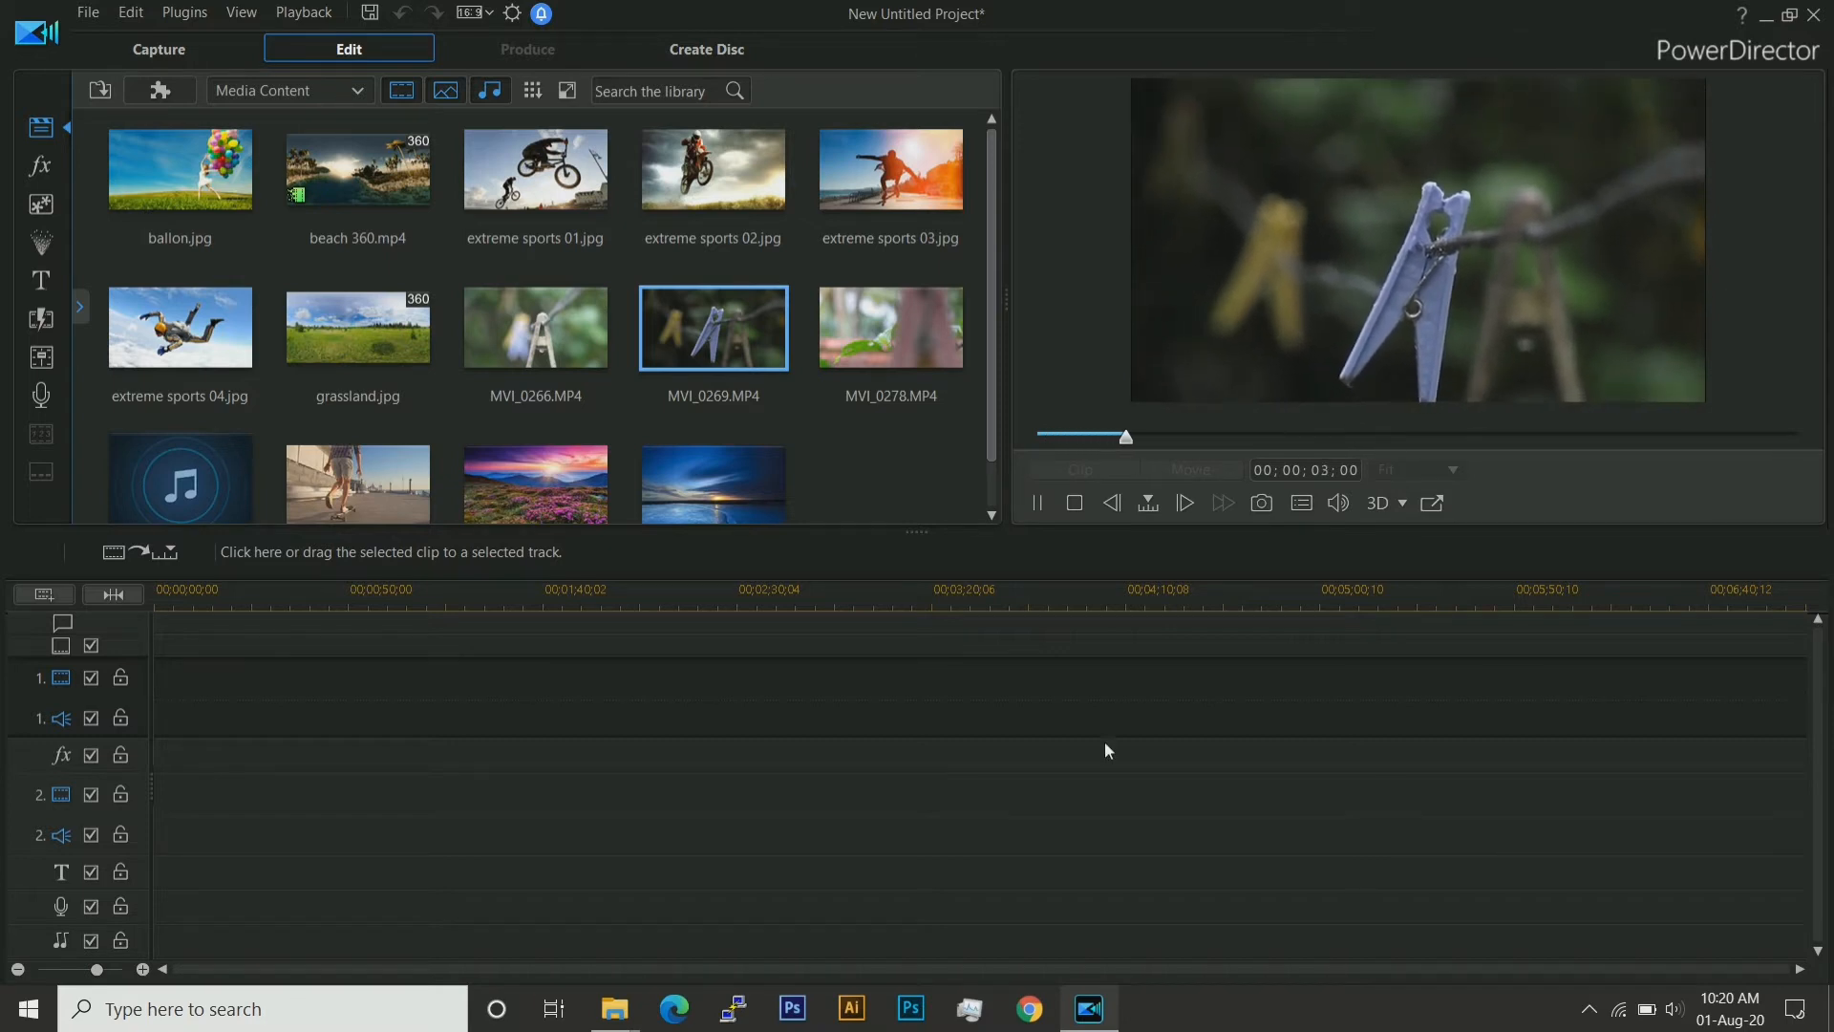
left_click(1035, 504)
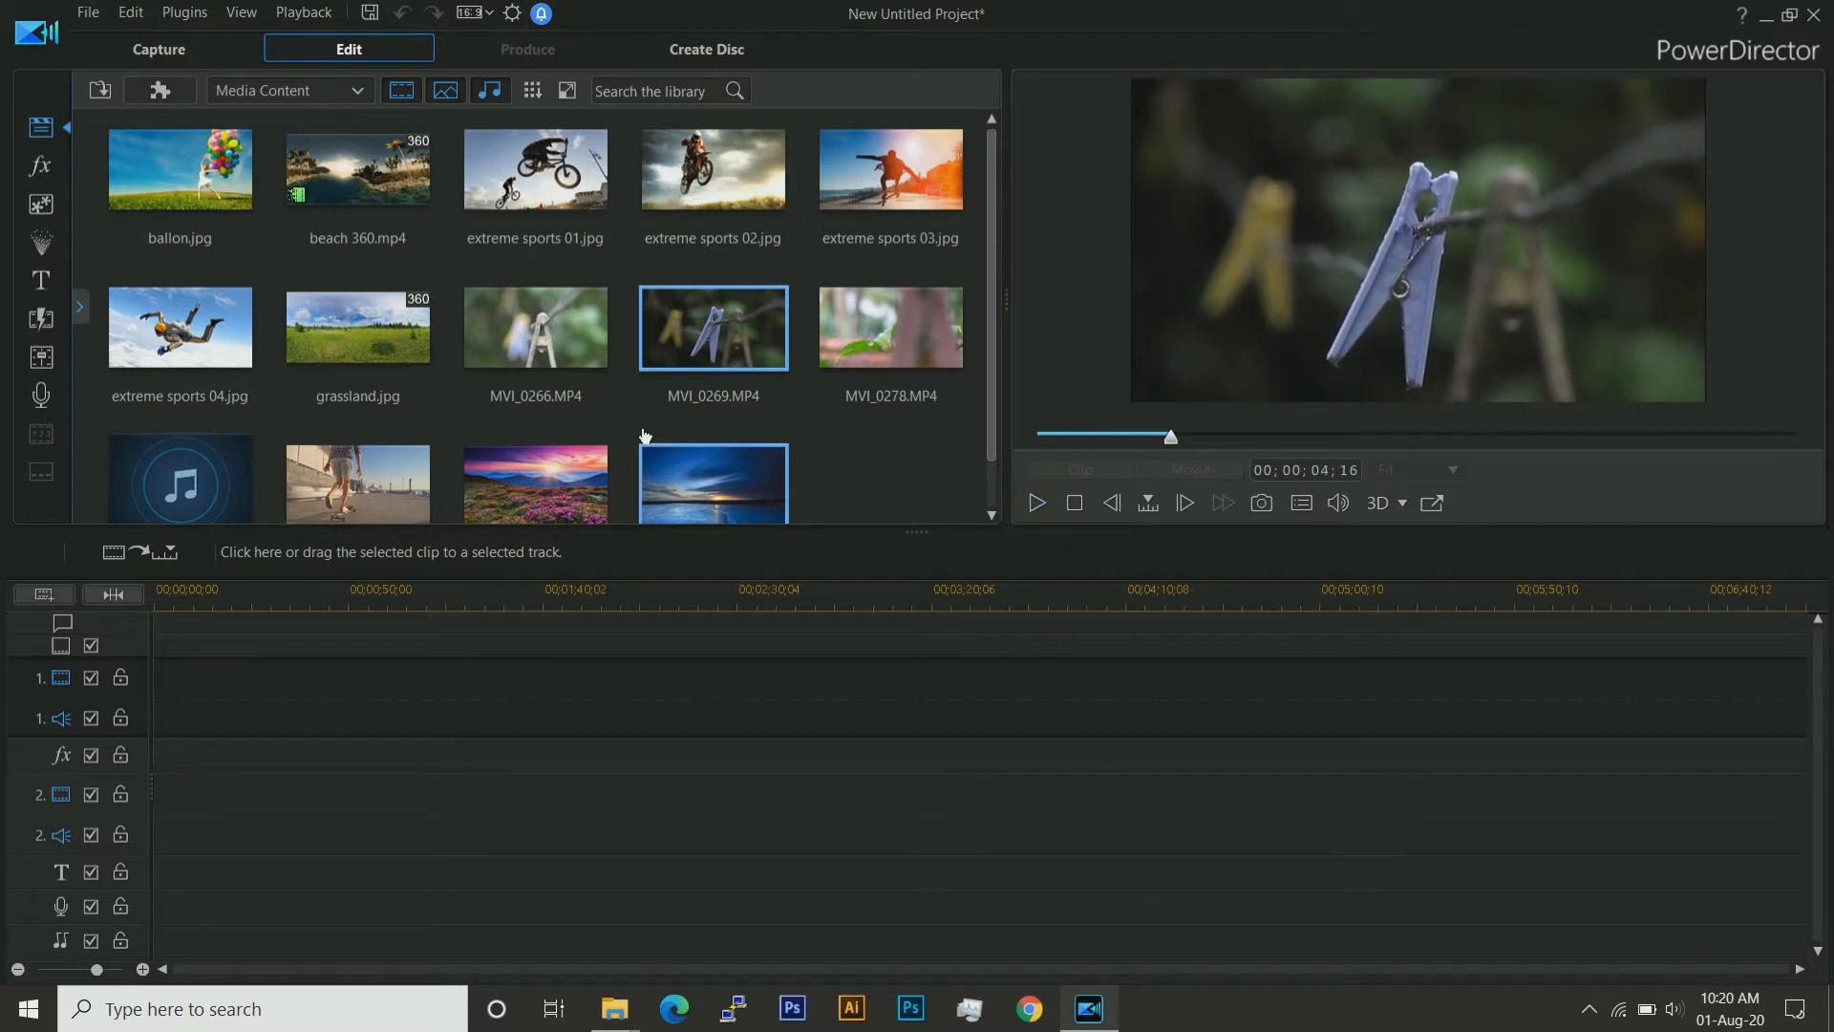
Place the MVI_0266.MP4 clip at the start of video track 1.
left_click_drag(591, 351, 170, 726)
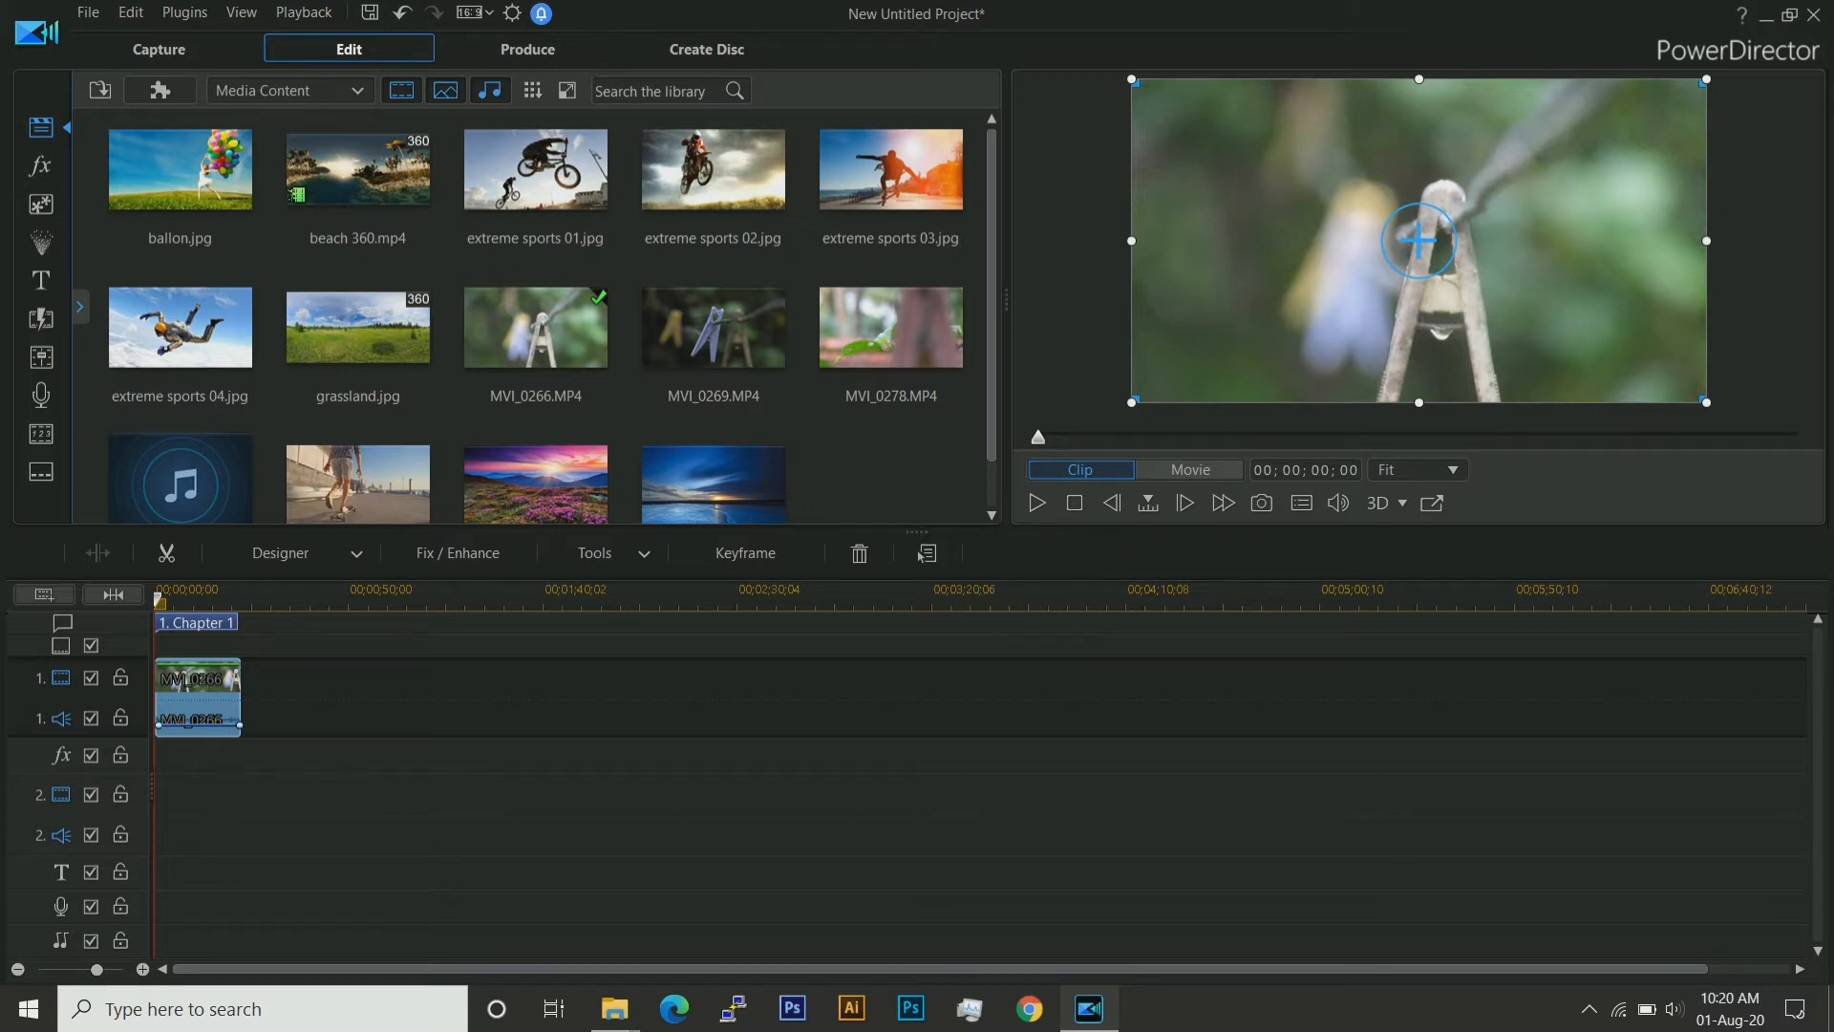
Try resizing the MVI_0266 clip and rotating it by about 90 degrees in the preview, and undo the transformation.
left_click_drag(1135, 404, 1232, 409)
left_click_drag(1445, 291, 1291, 303)
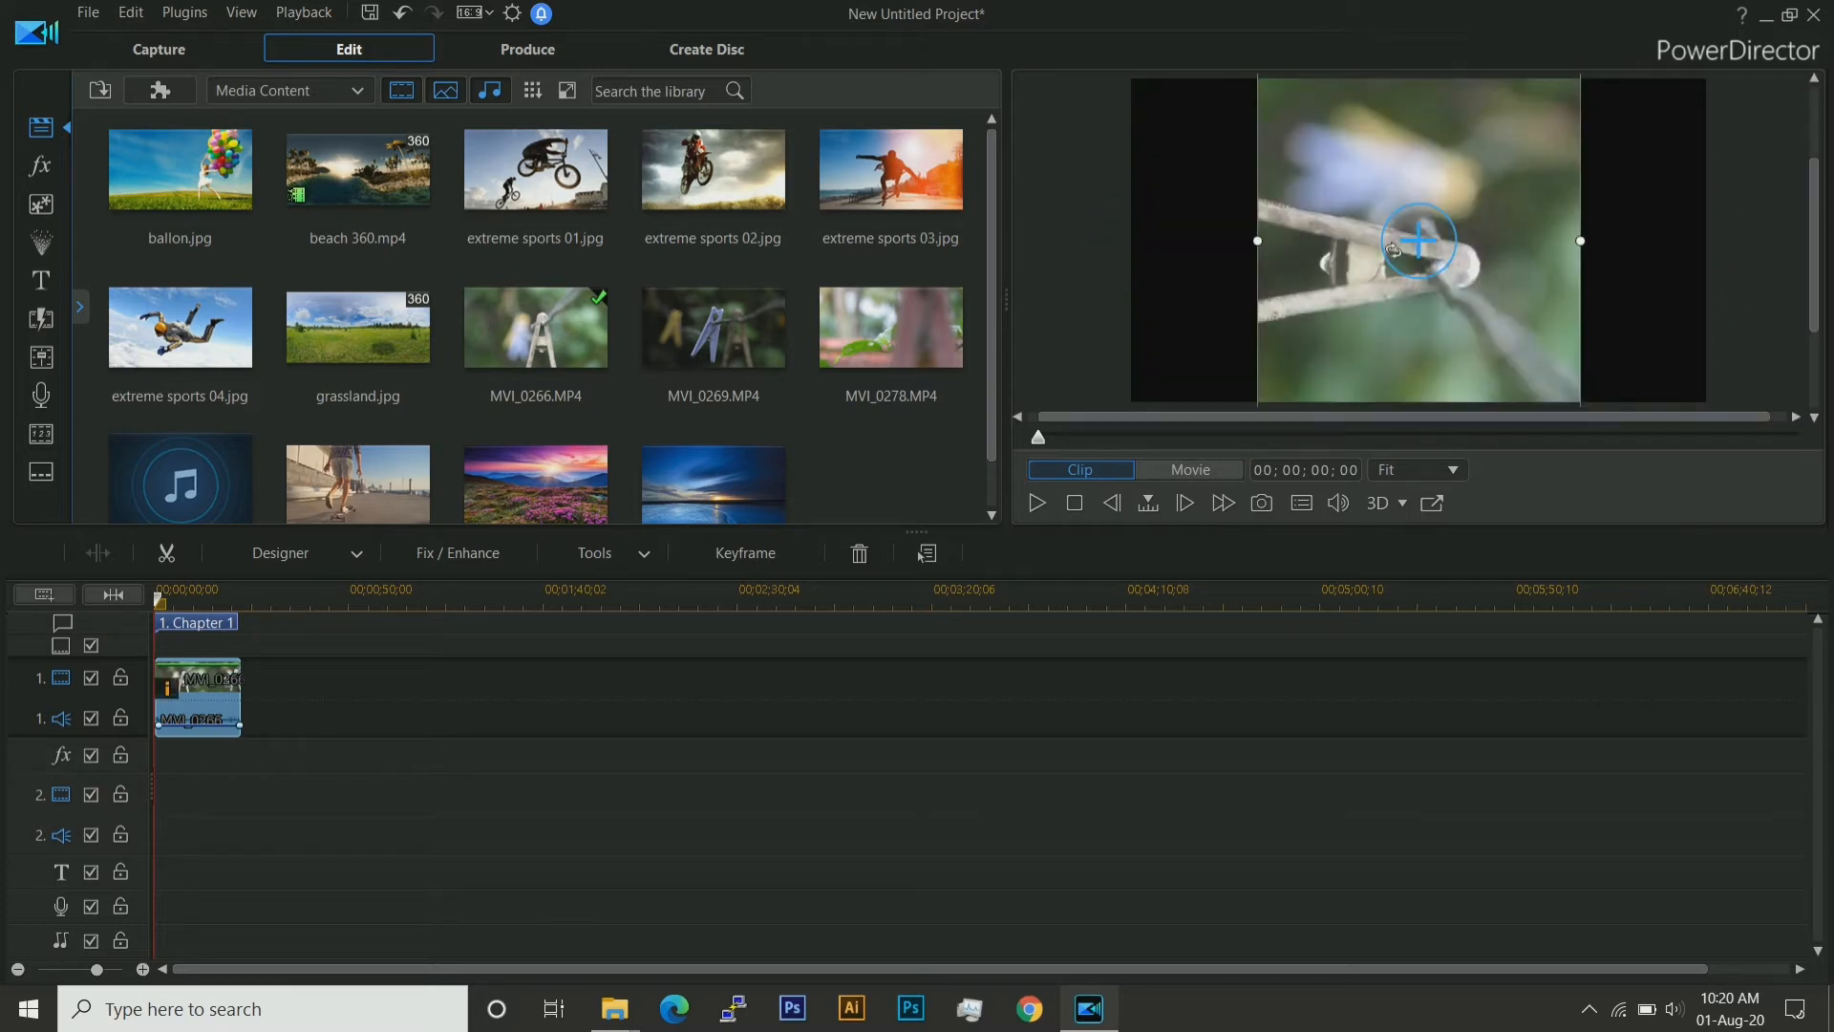
key("ctrl+z")
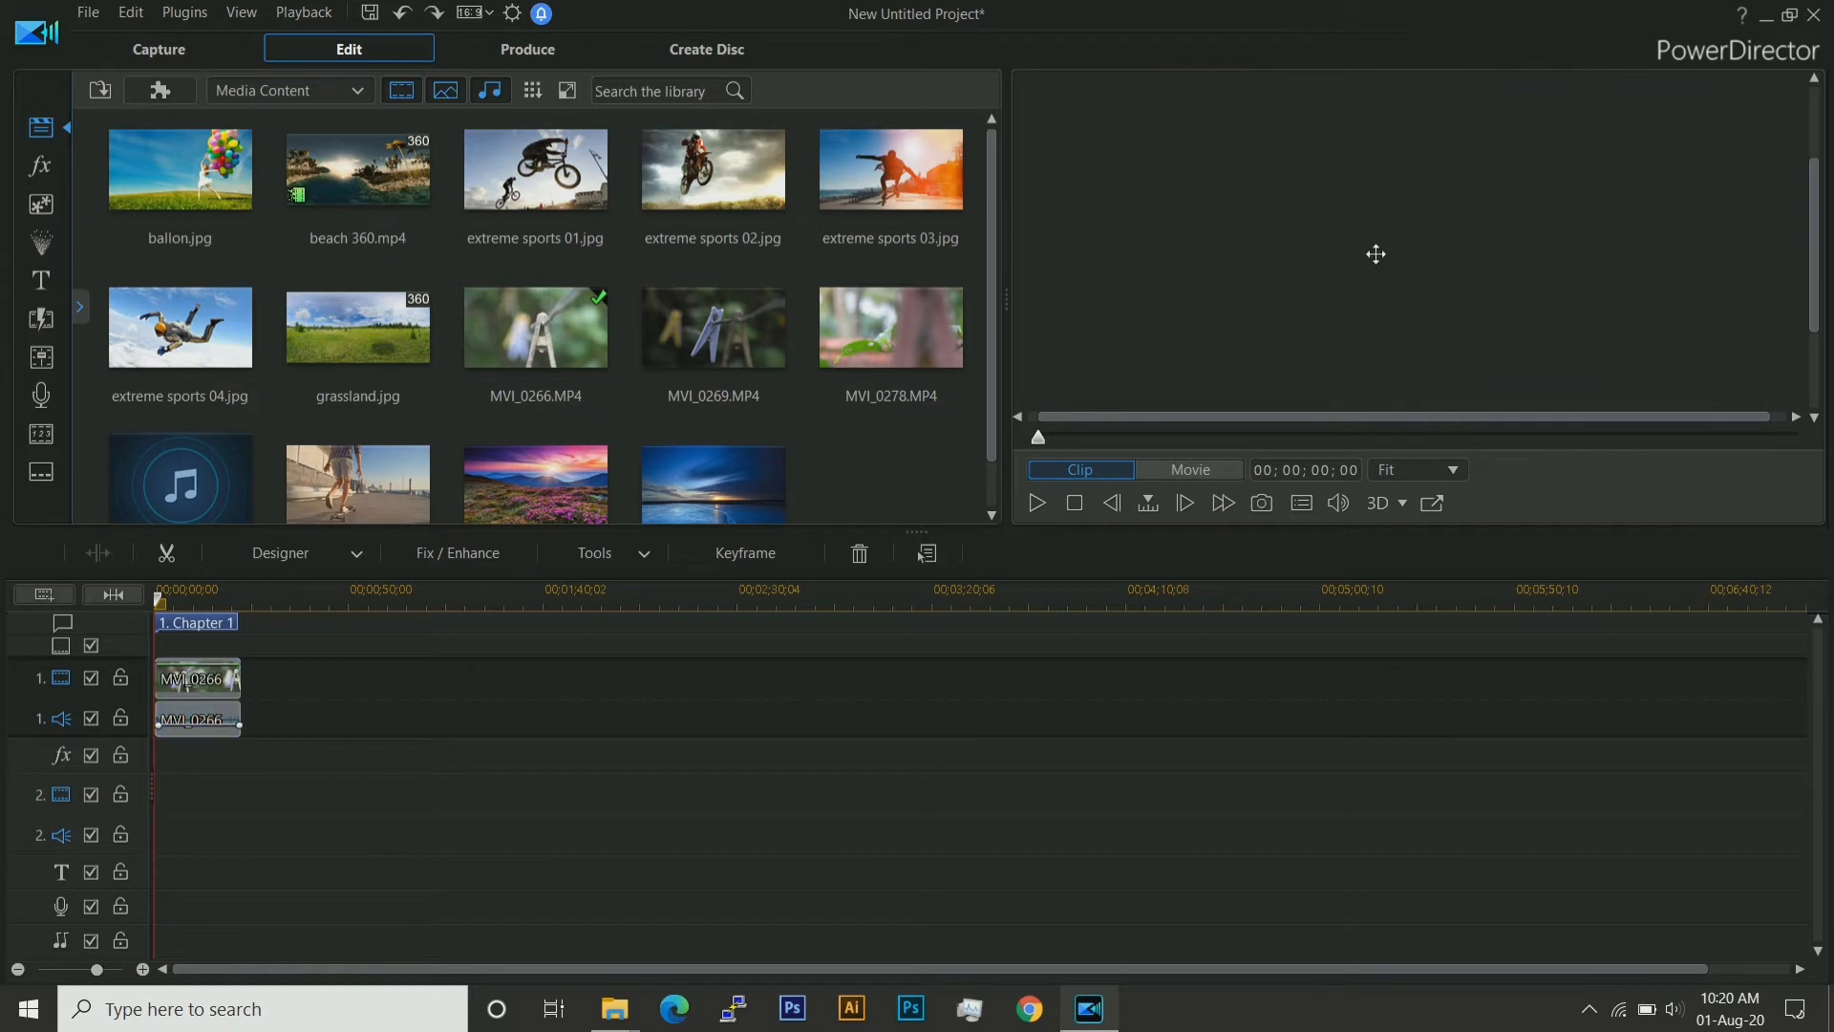
Multi-trim the MVI_0266 clip to two segments, 00;00;00;00 to 00;00;01;16 and 00;00;03;22 to 00;00;04;25.
left_click(171, 555)
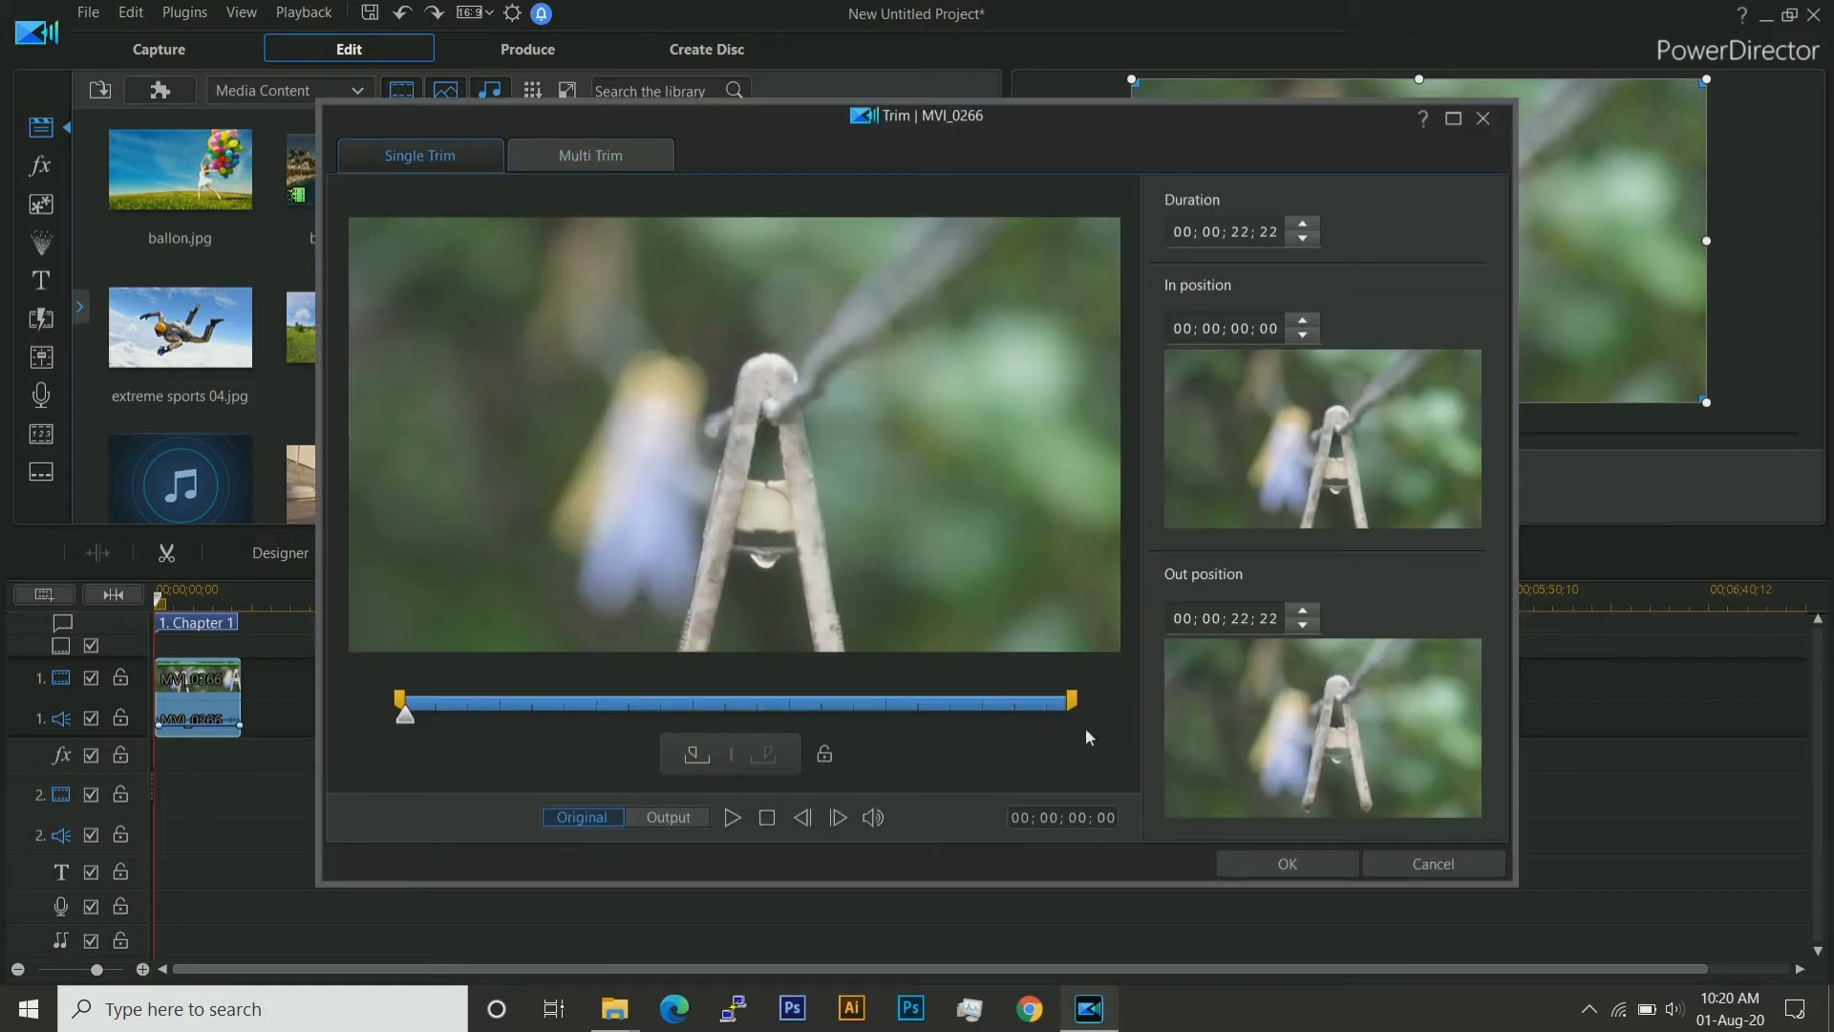
mouse_move(1068, 705)
left_mouse_down()
mouse_move(642, 705)
mouse_move(1070, 707)
left_mouse_up()
left_click(612, 155)
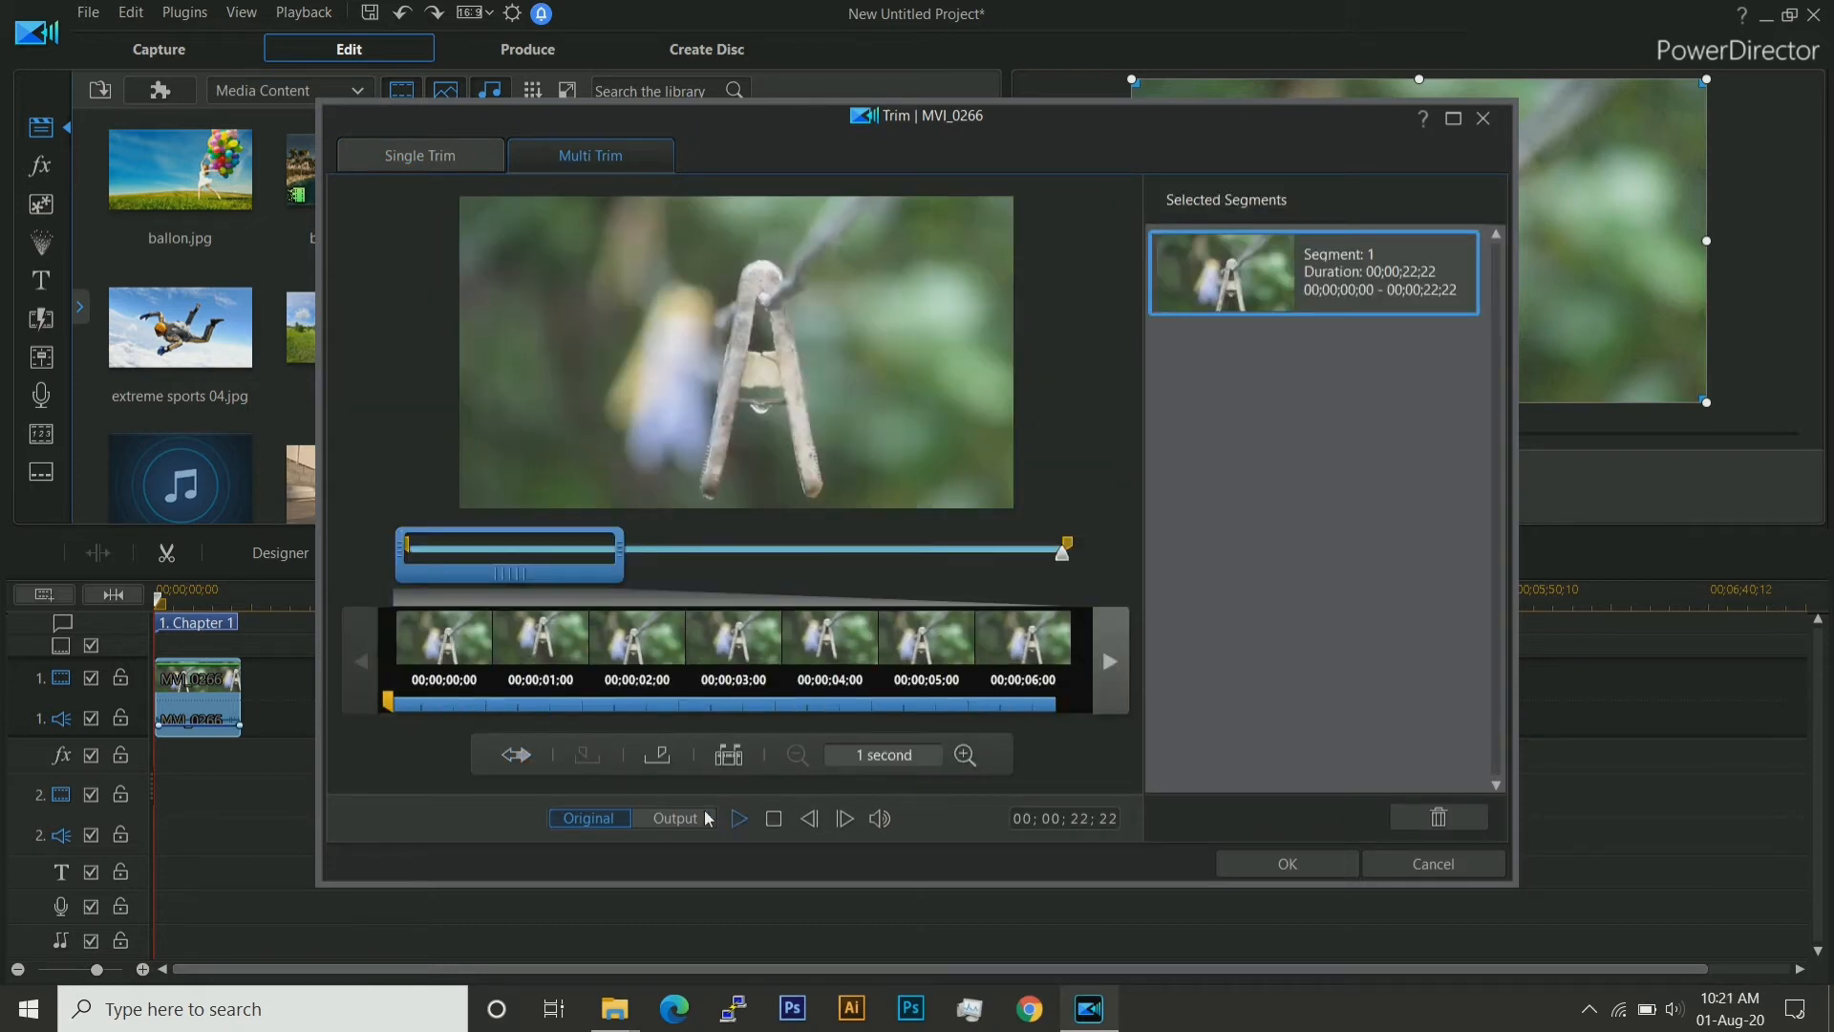
left_click(739, 819)
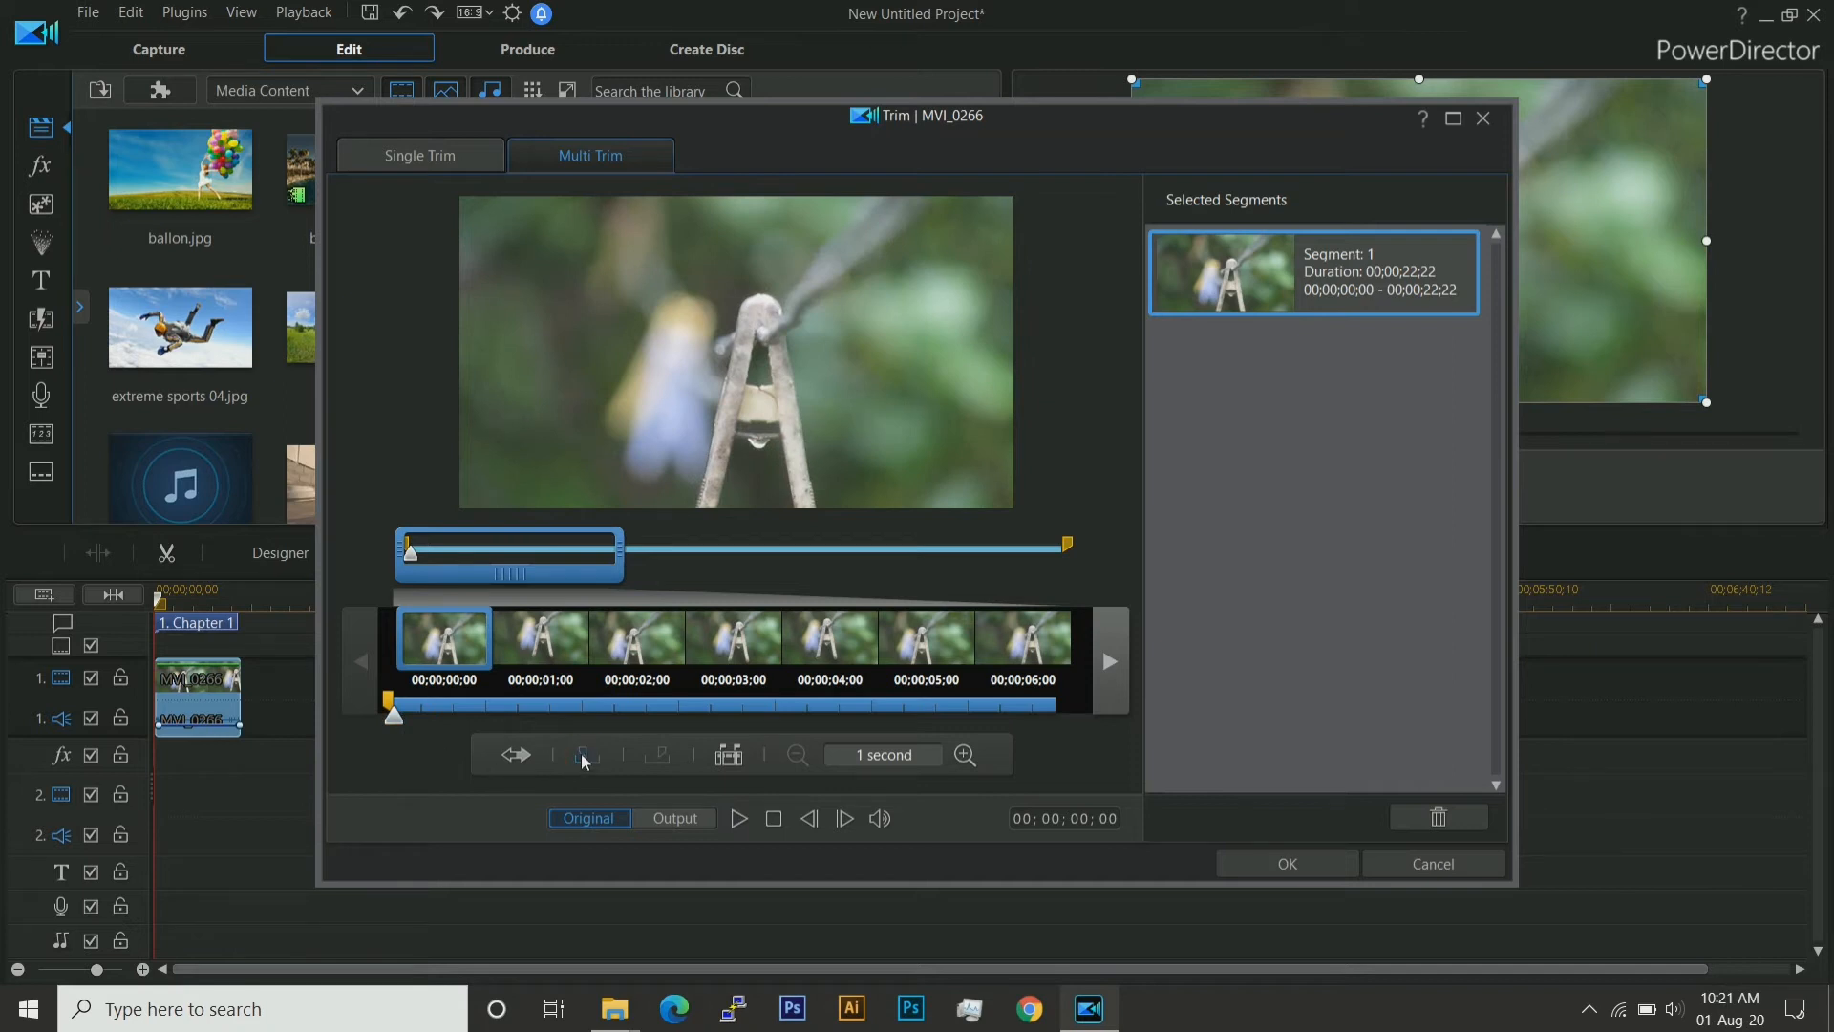
left_click_drag(393, 716, 937, 720)
left_click(666, 758)
left_click(662, 759)
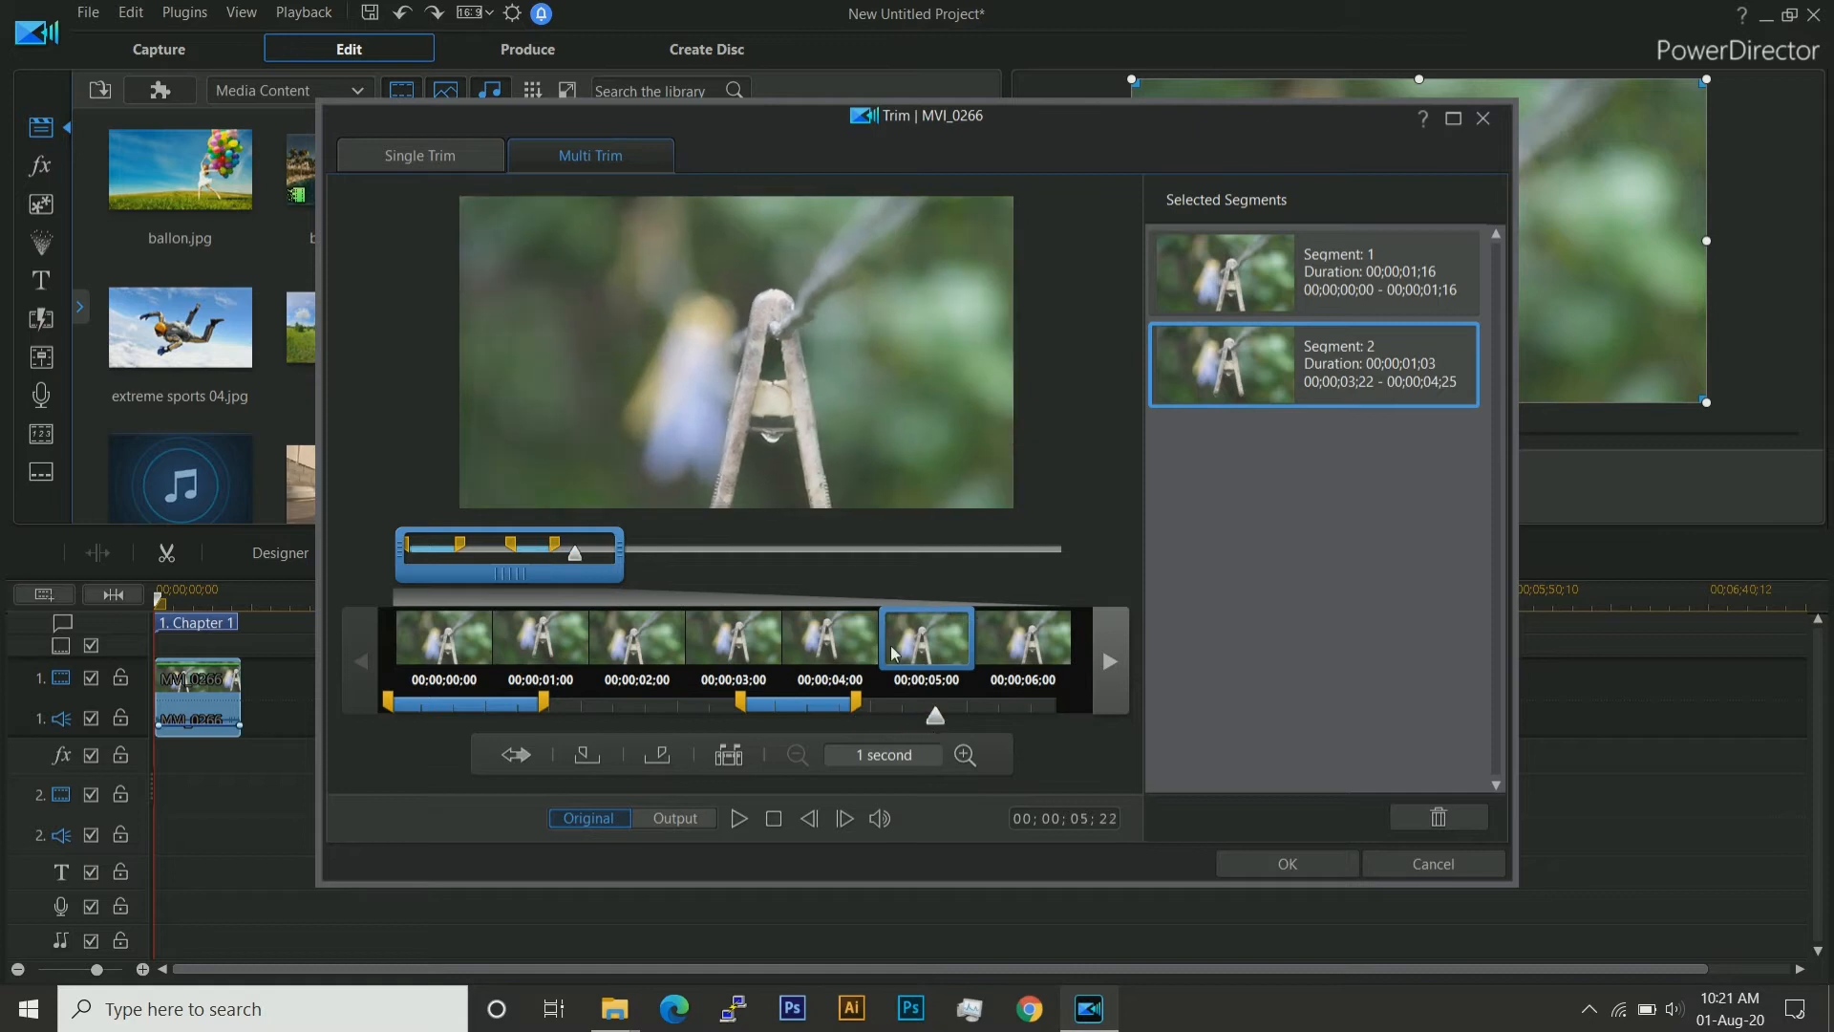
left_click(1287, 864)
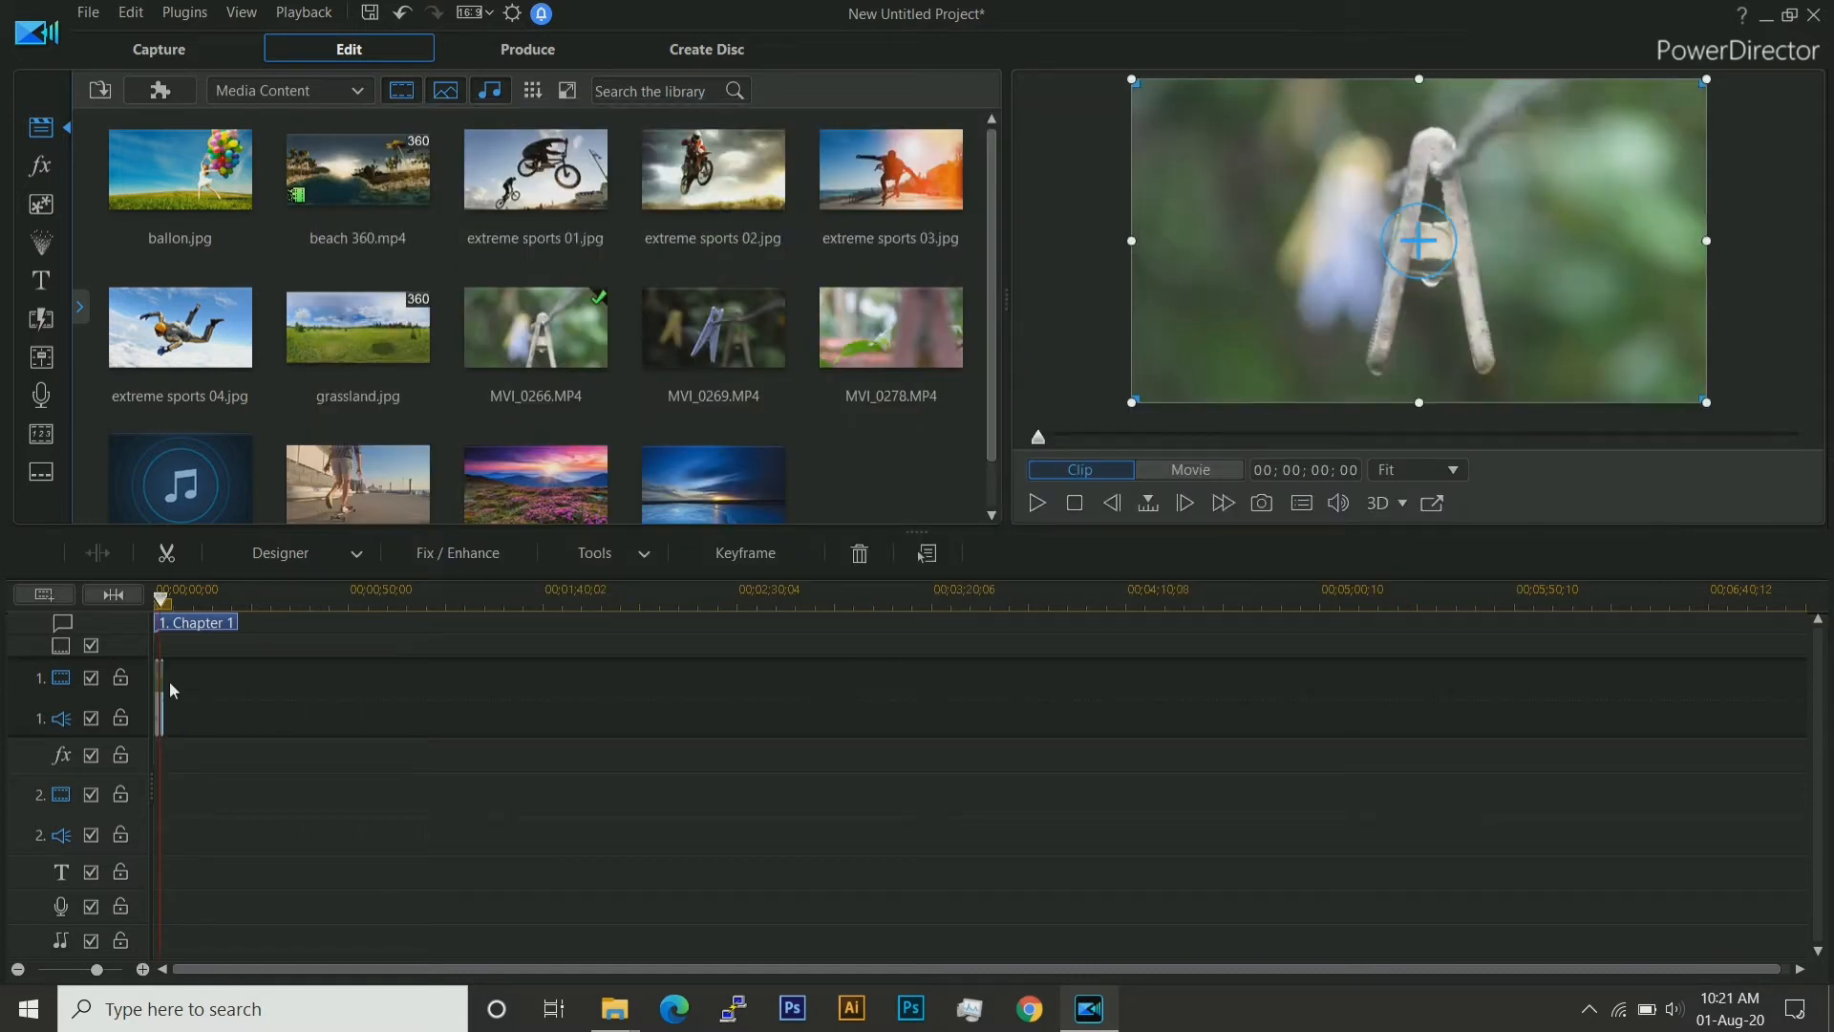
Add the MVI_0269.MP4 clip to video track 1 directly after the two trimmed MVI_0266 segments.
scroll(169, 682, "up", 5)
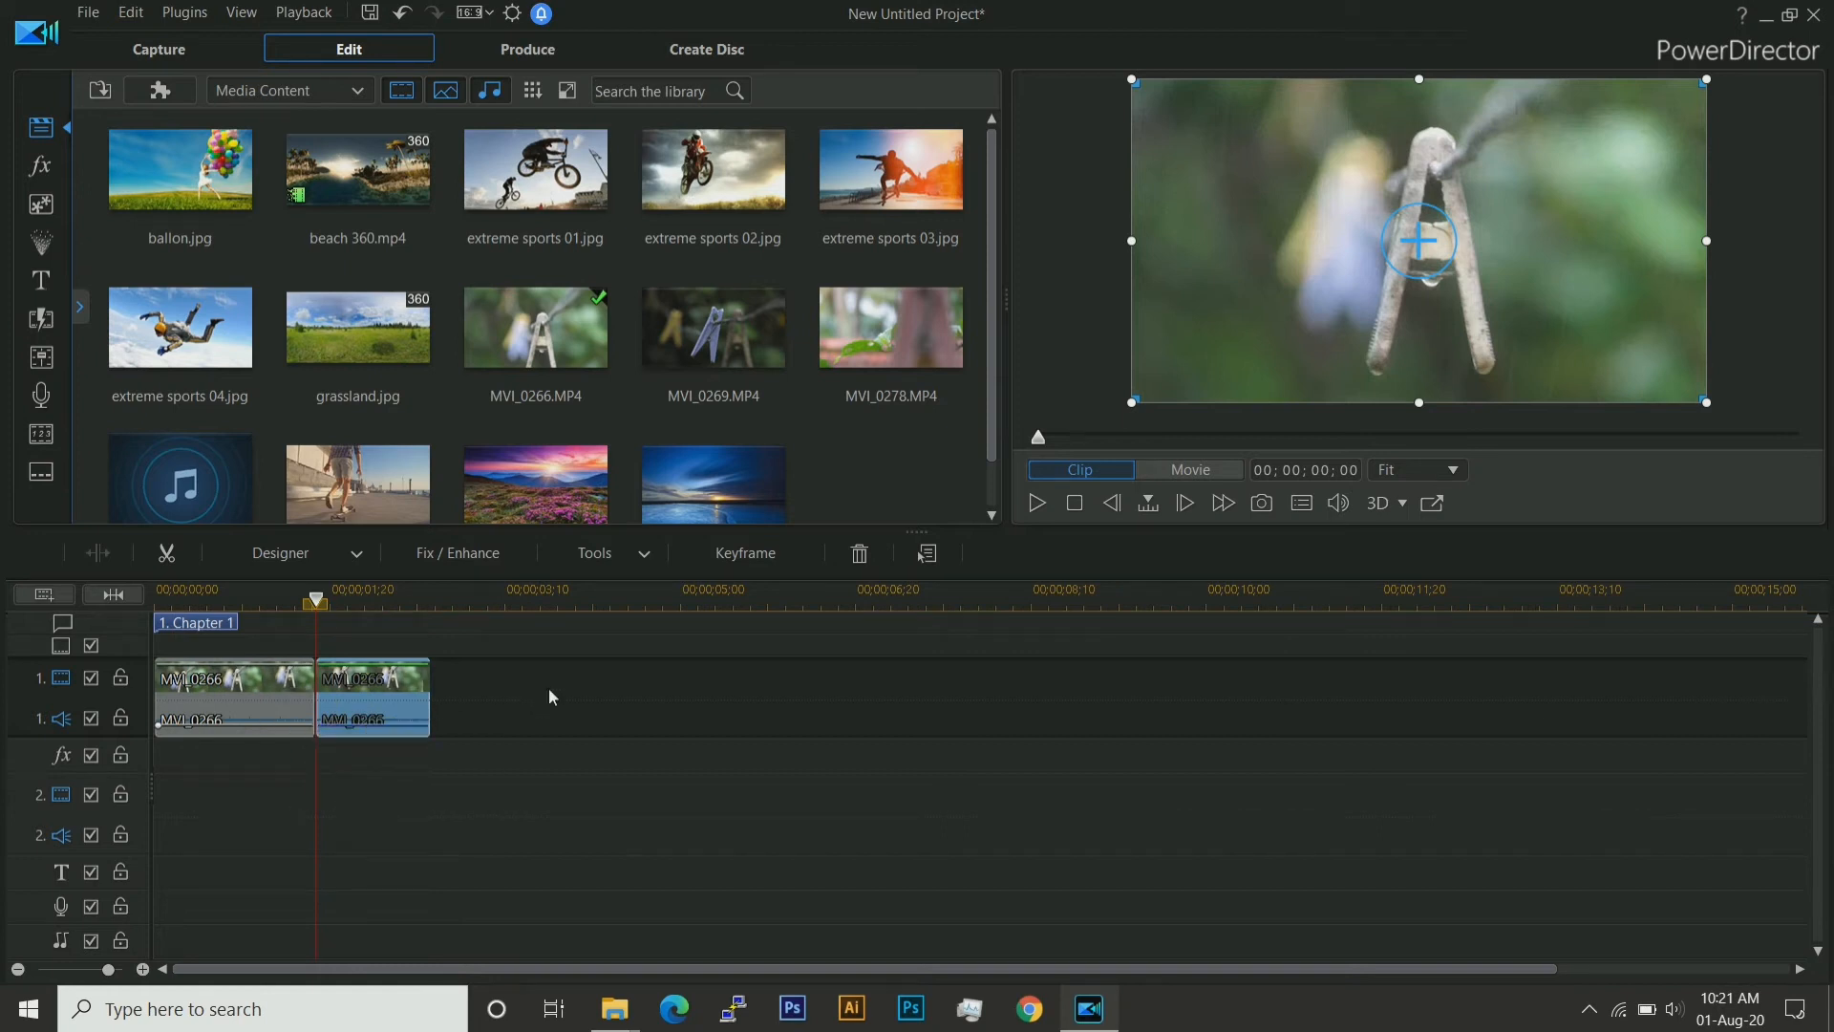
left_click_drag(701, 361, 435, 730)
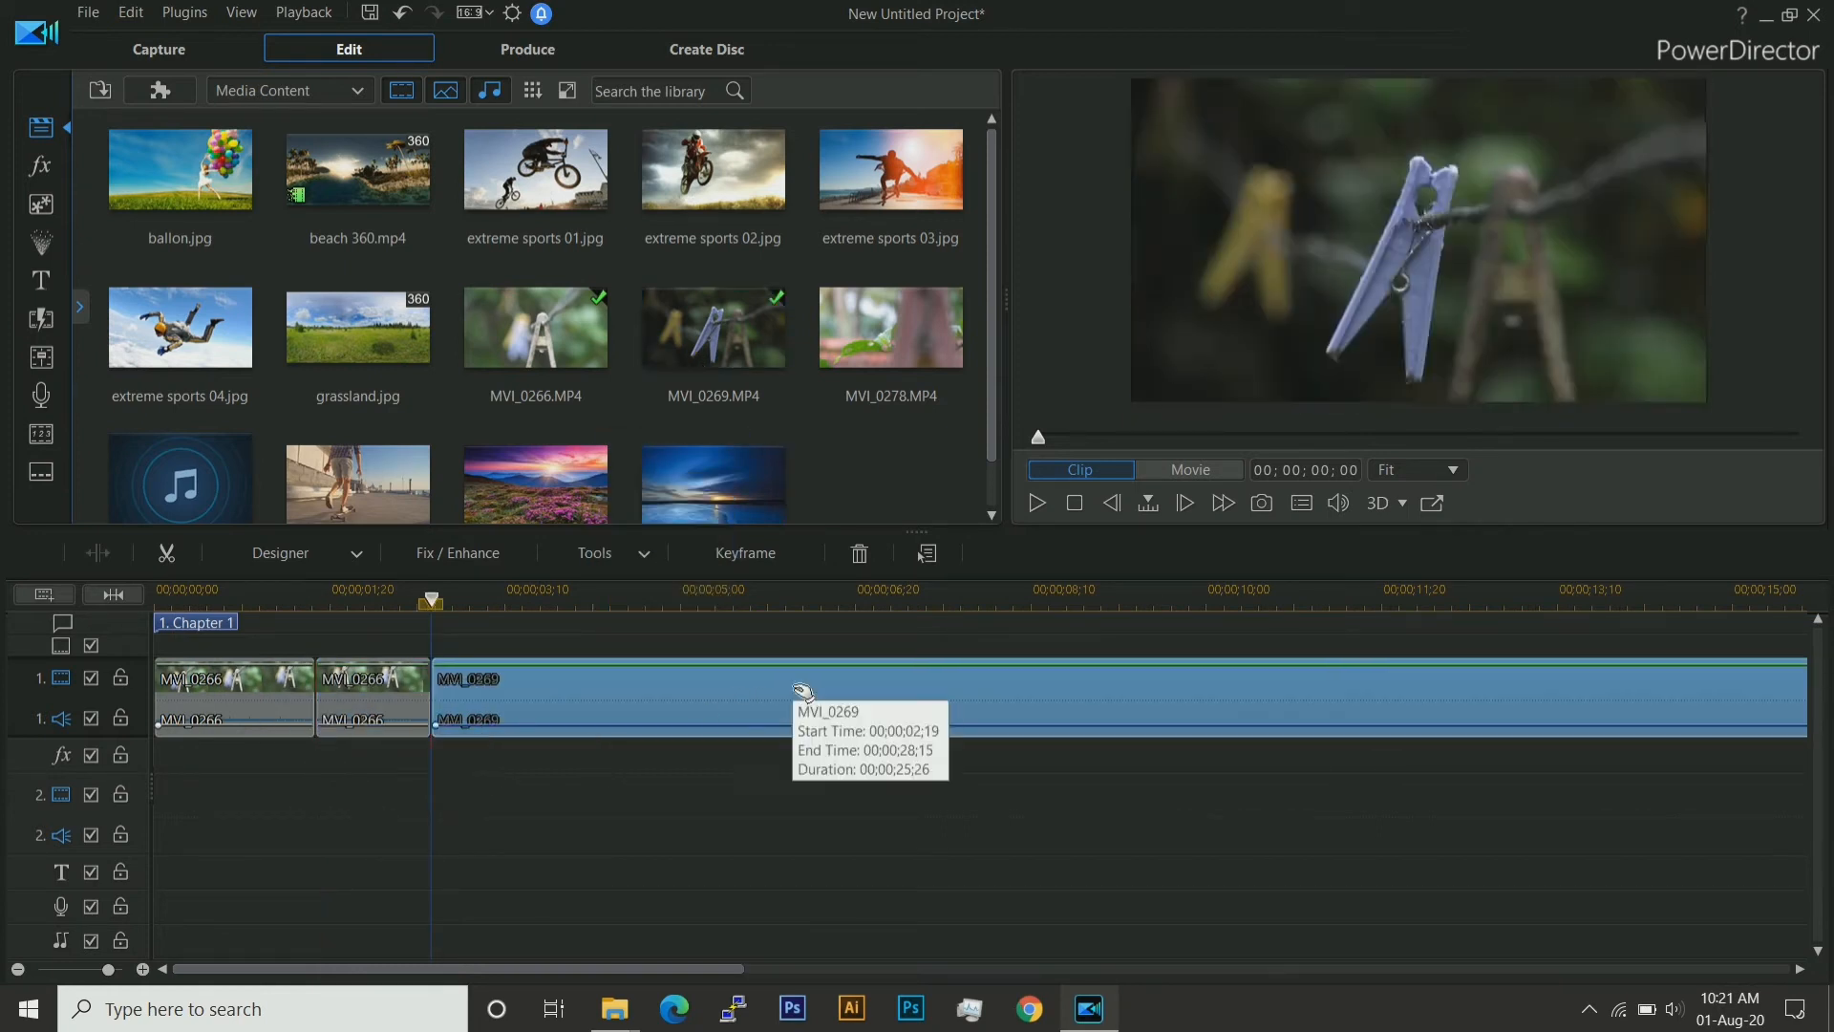
scroll(799, 723, "down", 2)
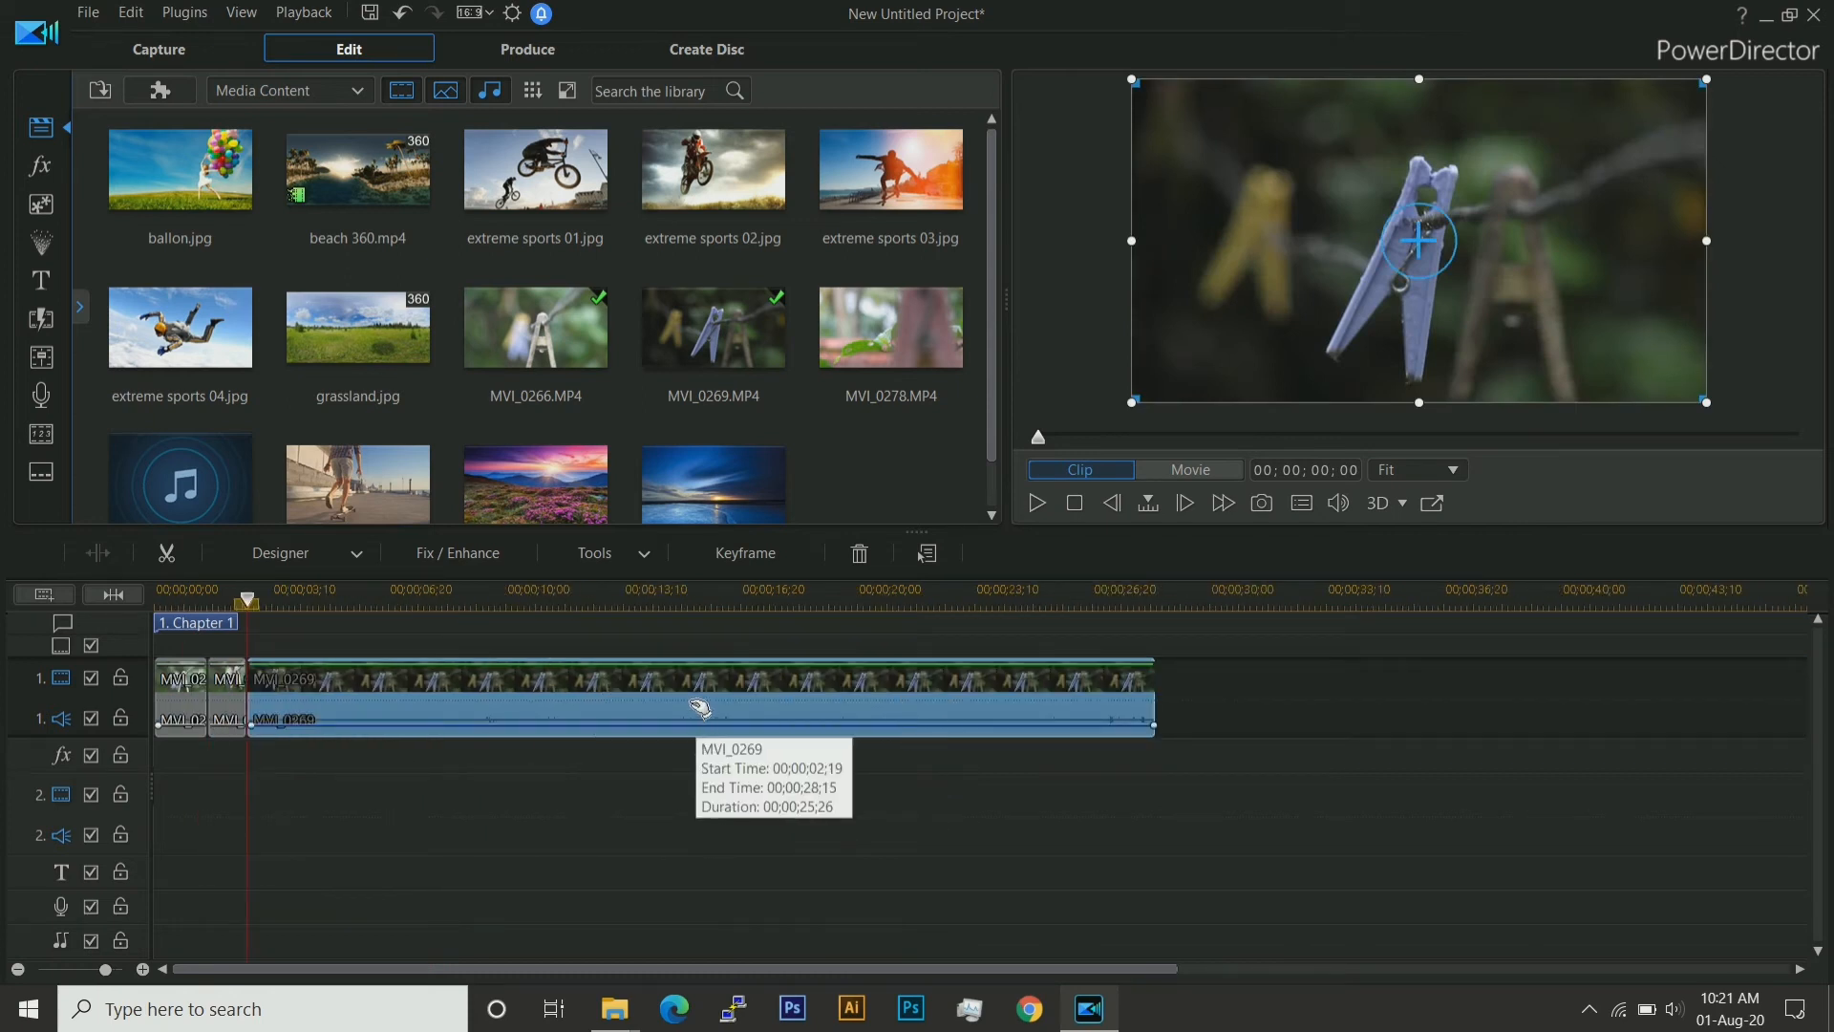
Try slowing the entire MVI_0269 clip to a speed multiplier of 0.740 in the Video Speed Designer.
left_click(641, 566)
mouse_move(630, 584)
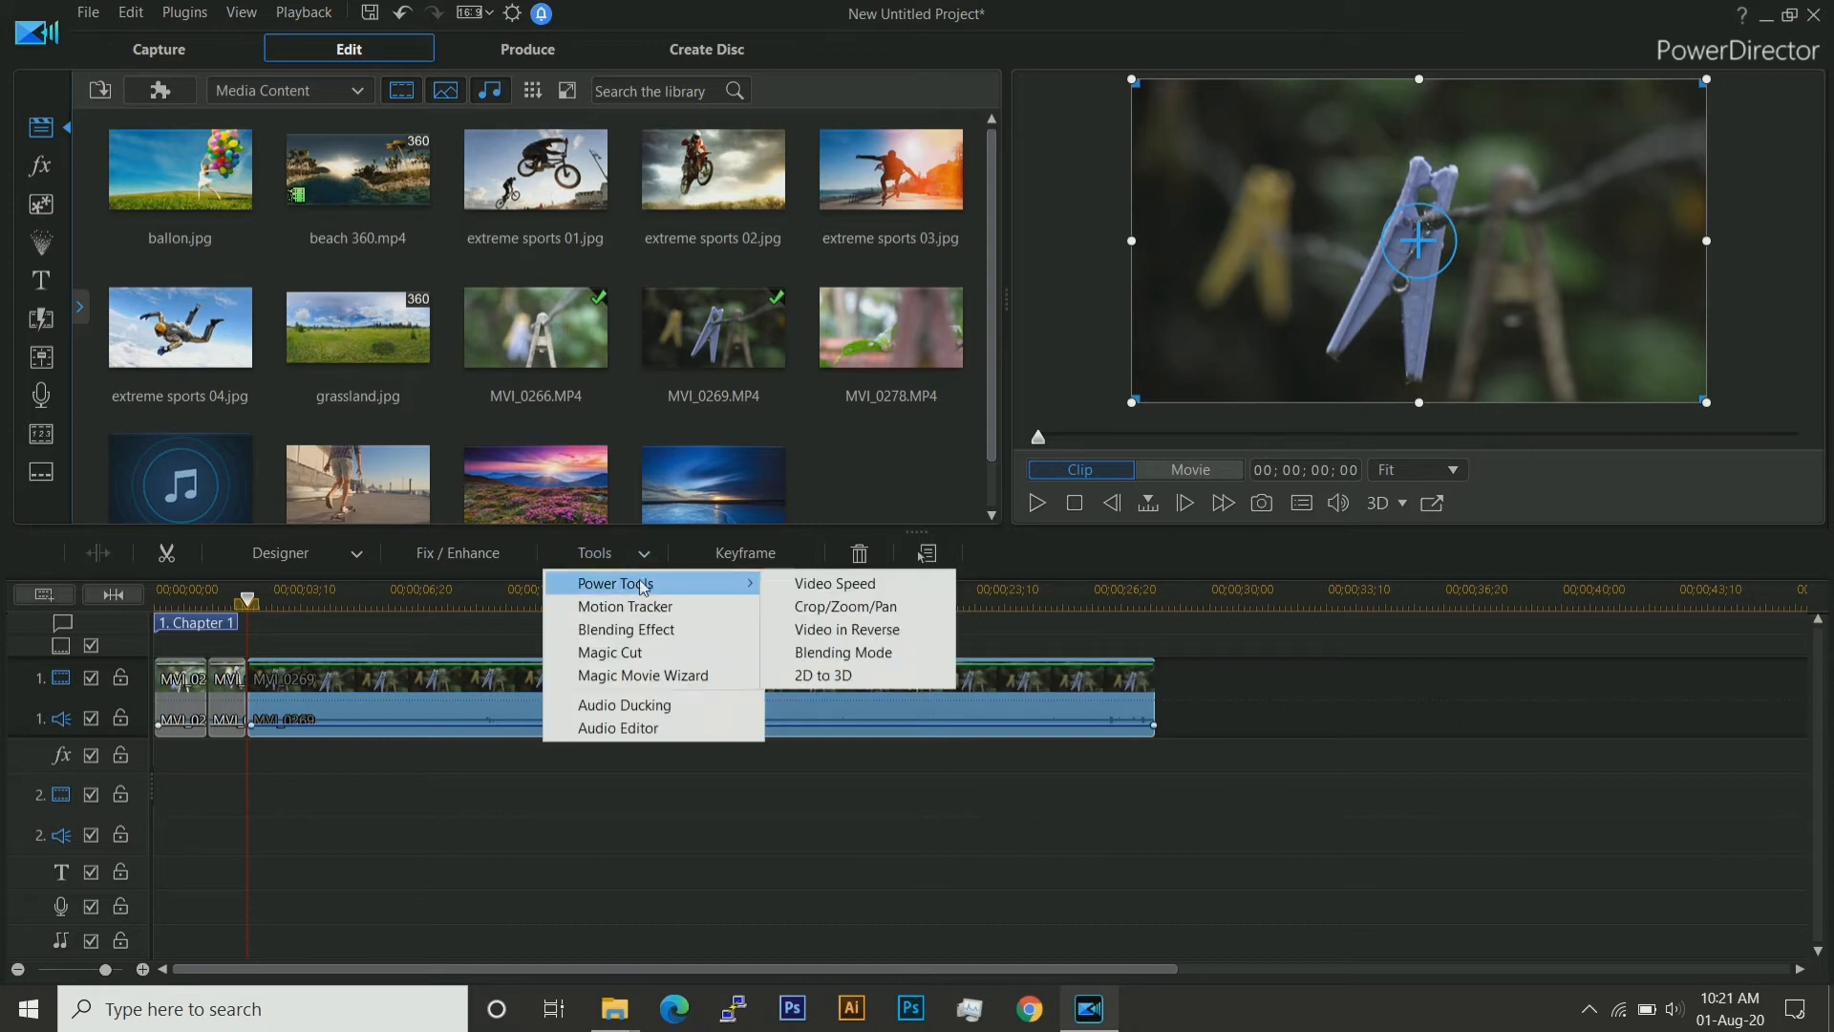
left_click(805, 583)
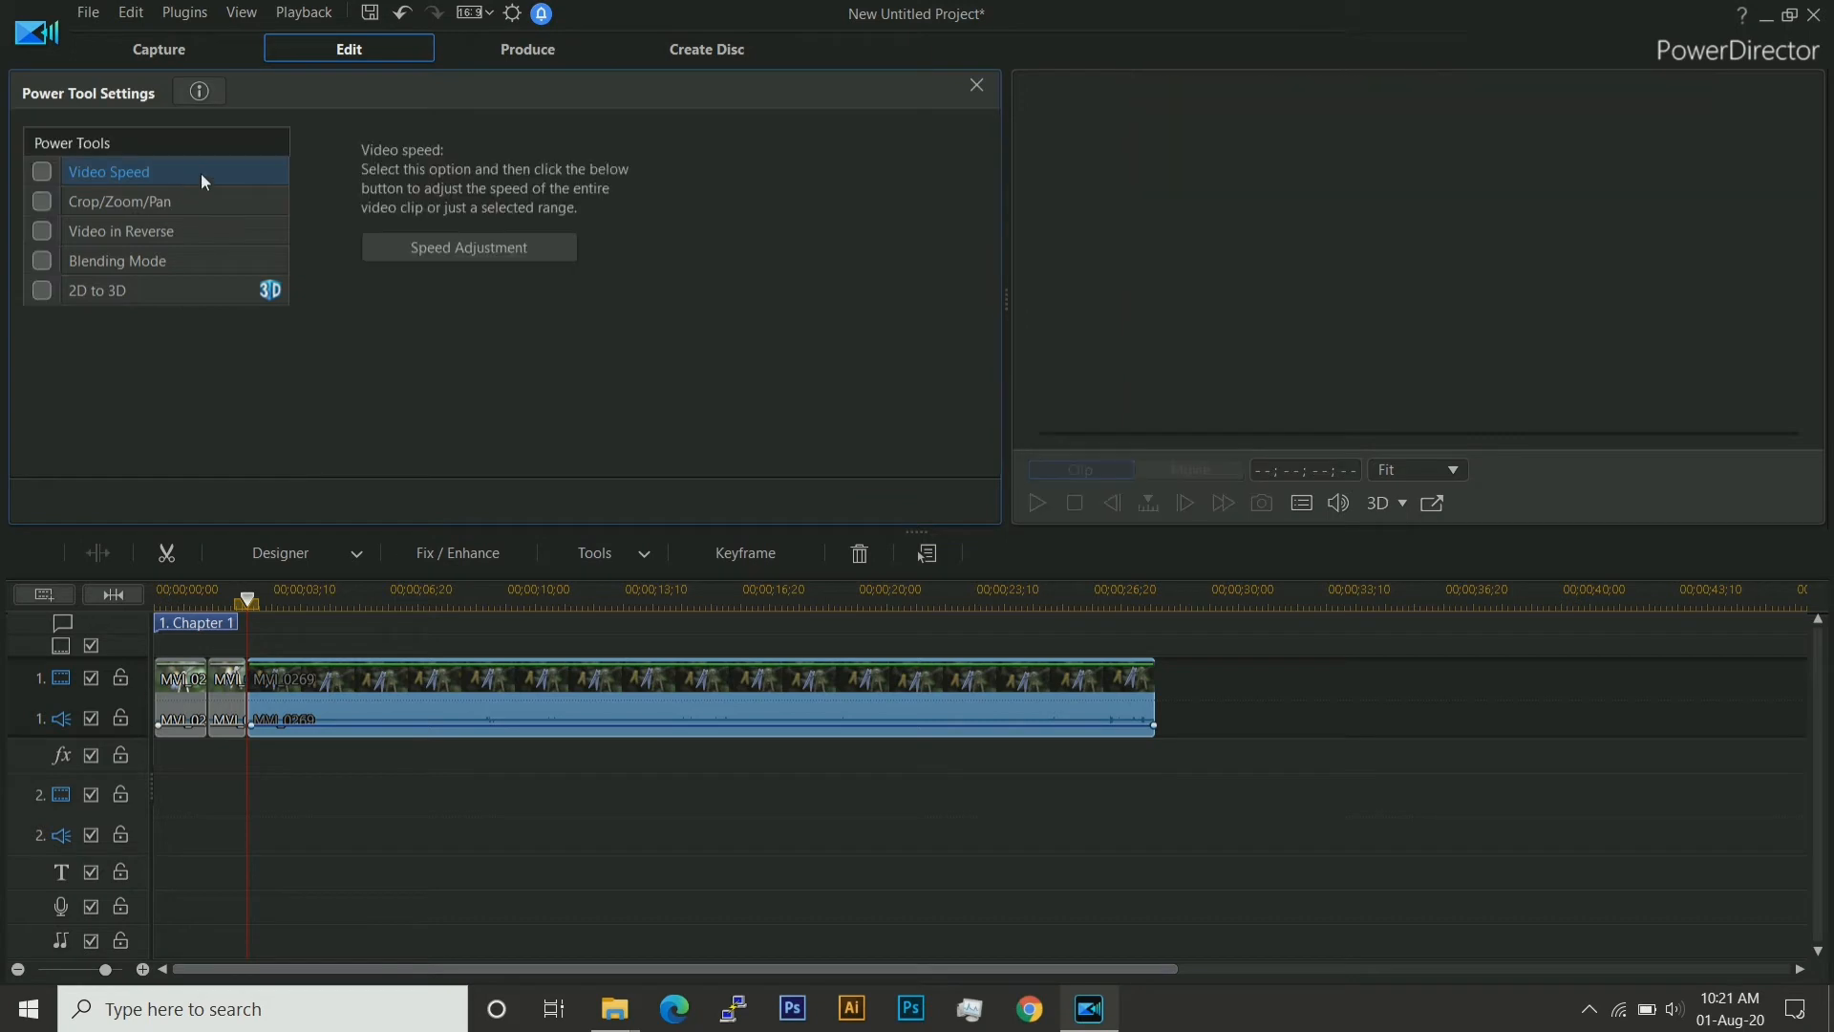
left_click(458, 247)
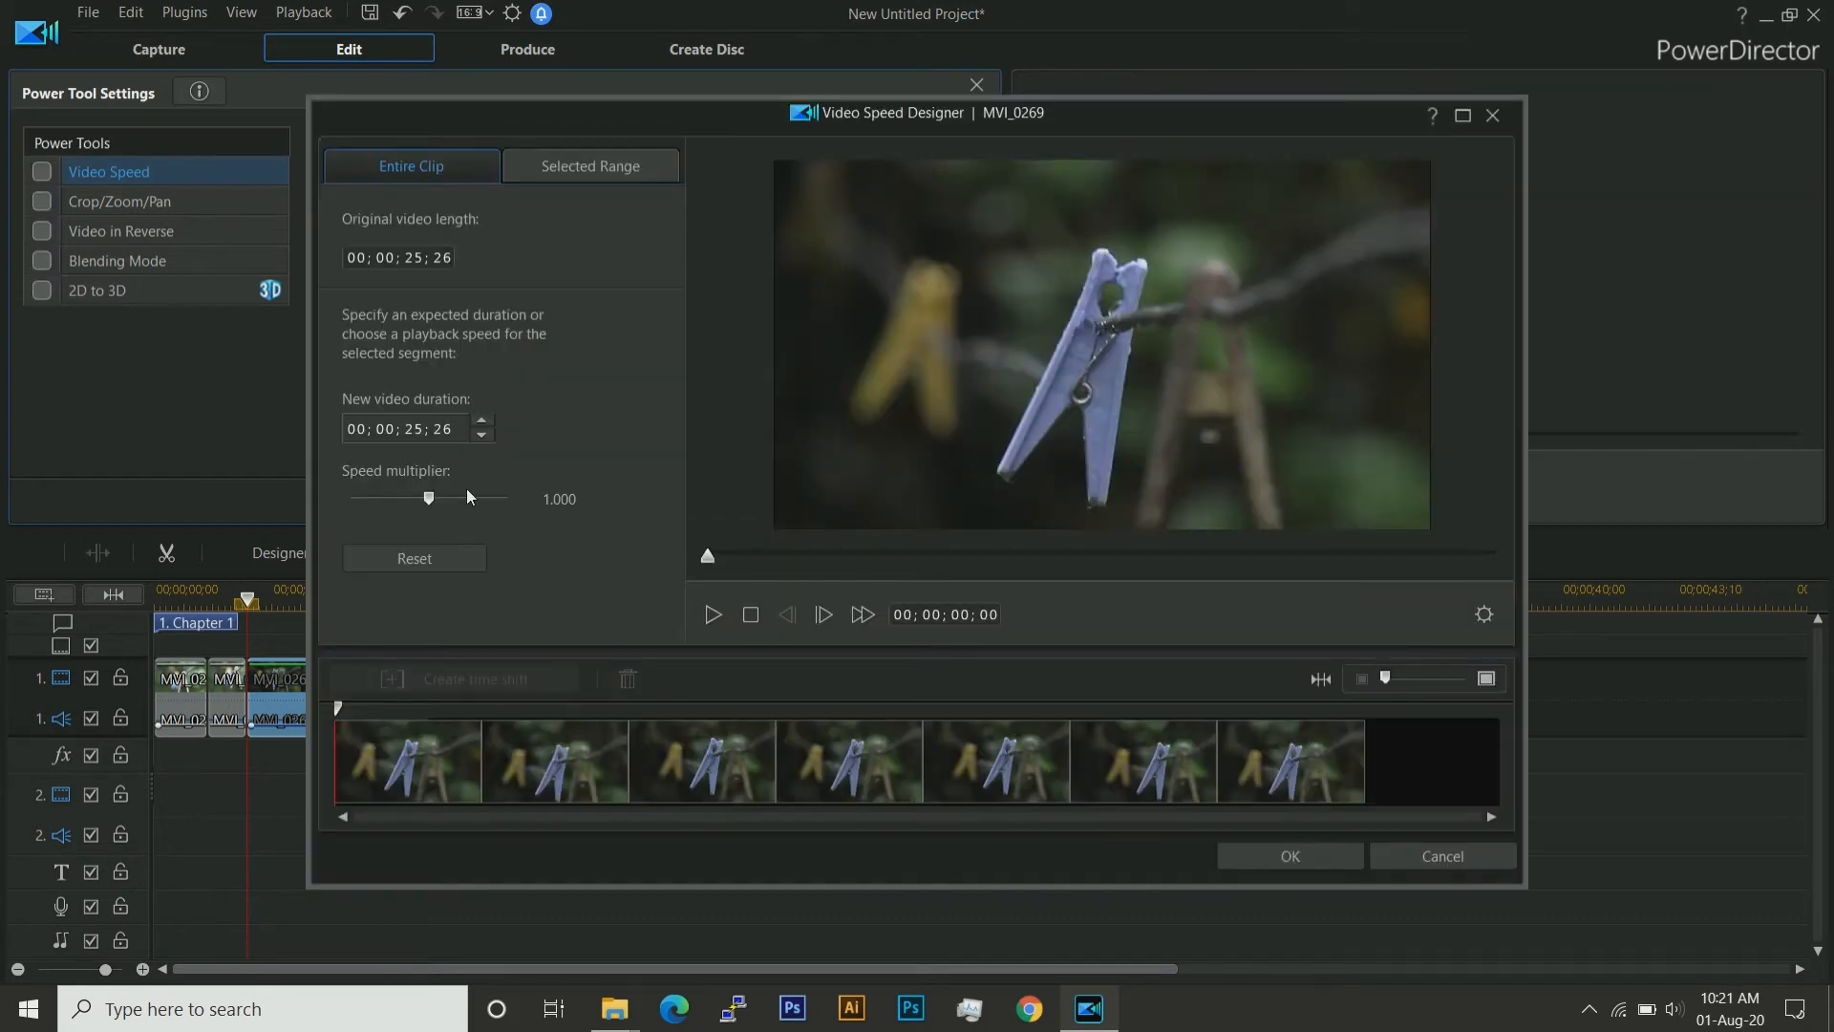
left_click_drag(467, 497, 410, 503)
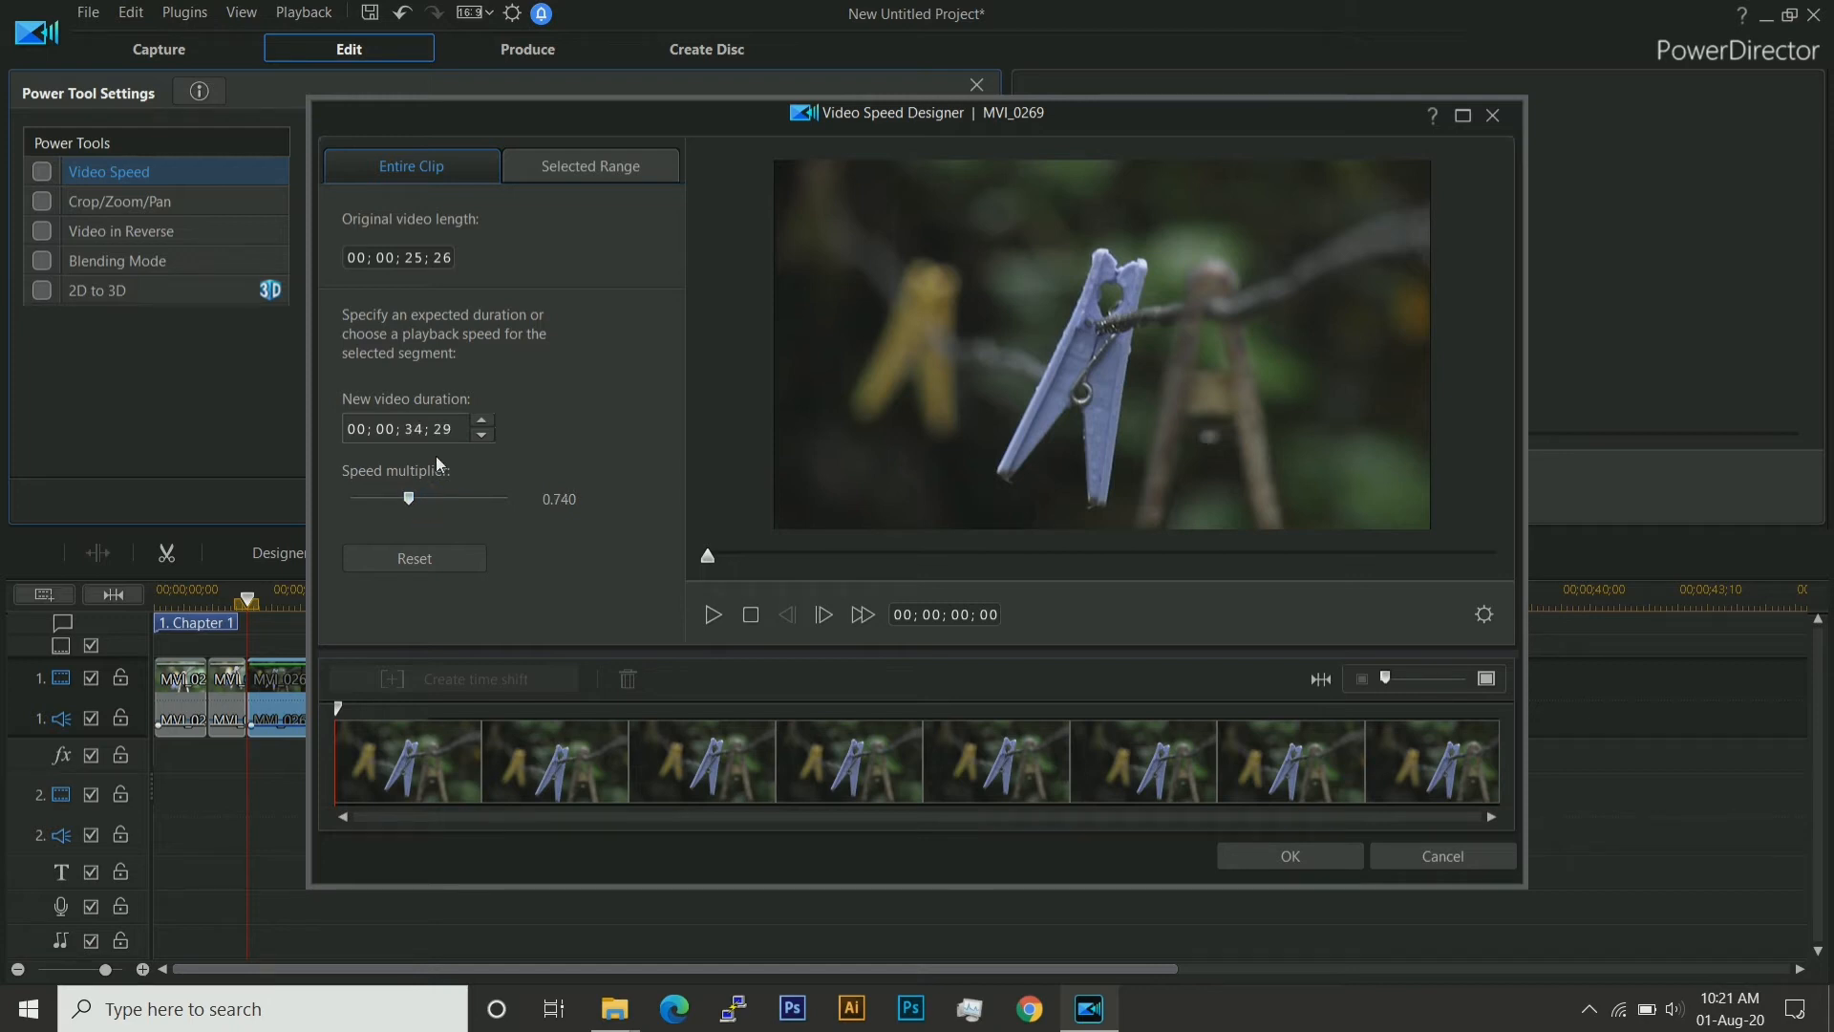
Try a new video duration of 00;00;37;04, discard the speed changes and close the power tool settings.
left_click(480, 420)
left_click(481, 420)
left_click(480, 420)
left_click(411, 429)
left_click(481, 420)
left_click(481, 420)
left_click(1407, 862)
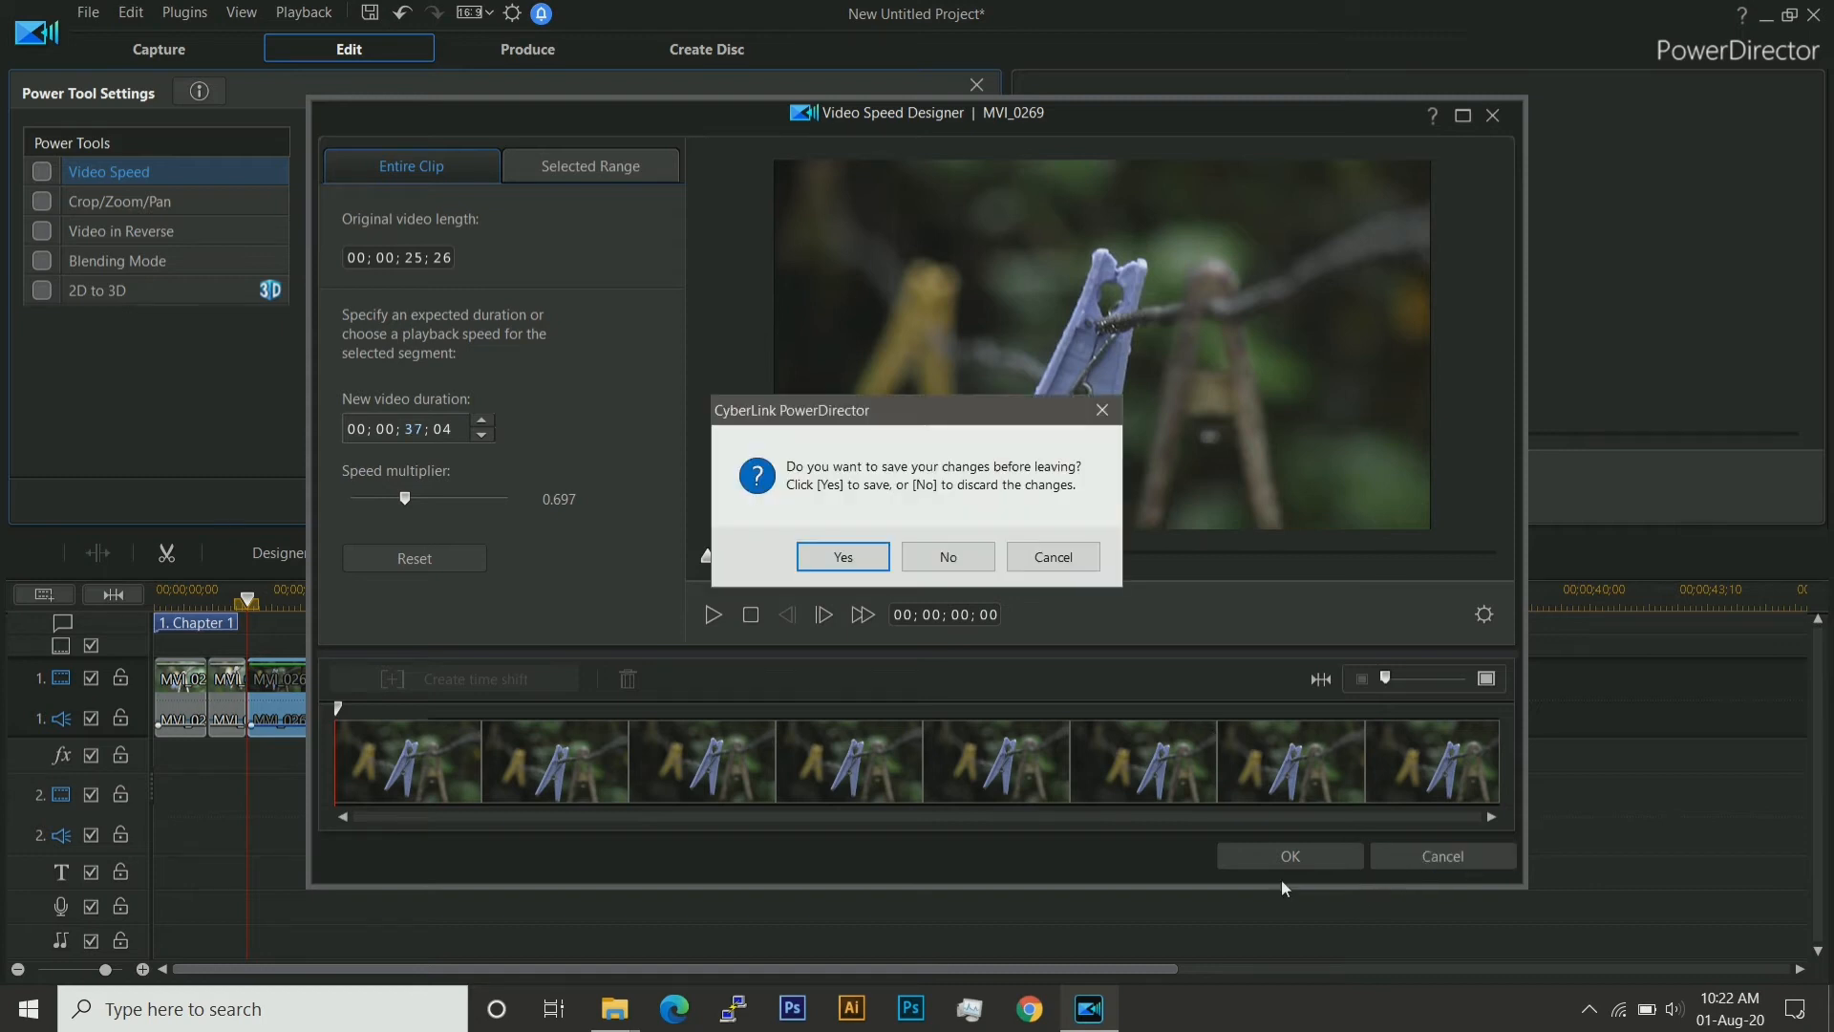
left_click(937, 564)
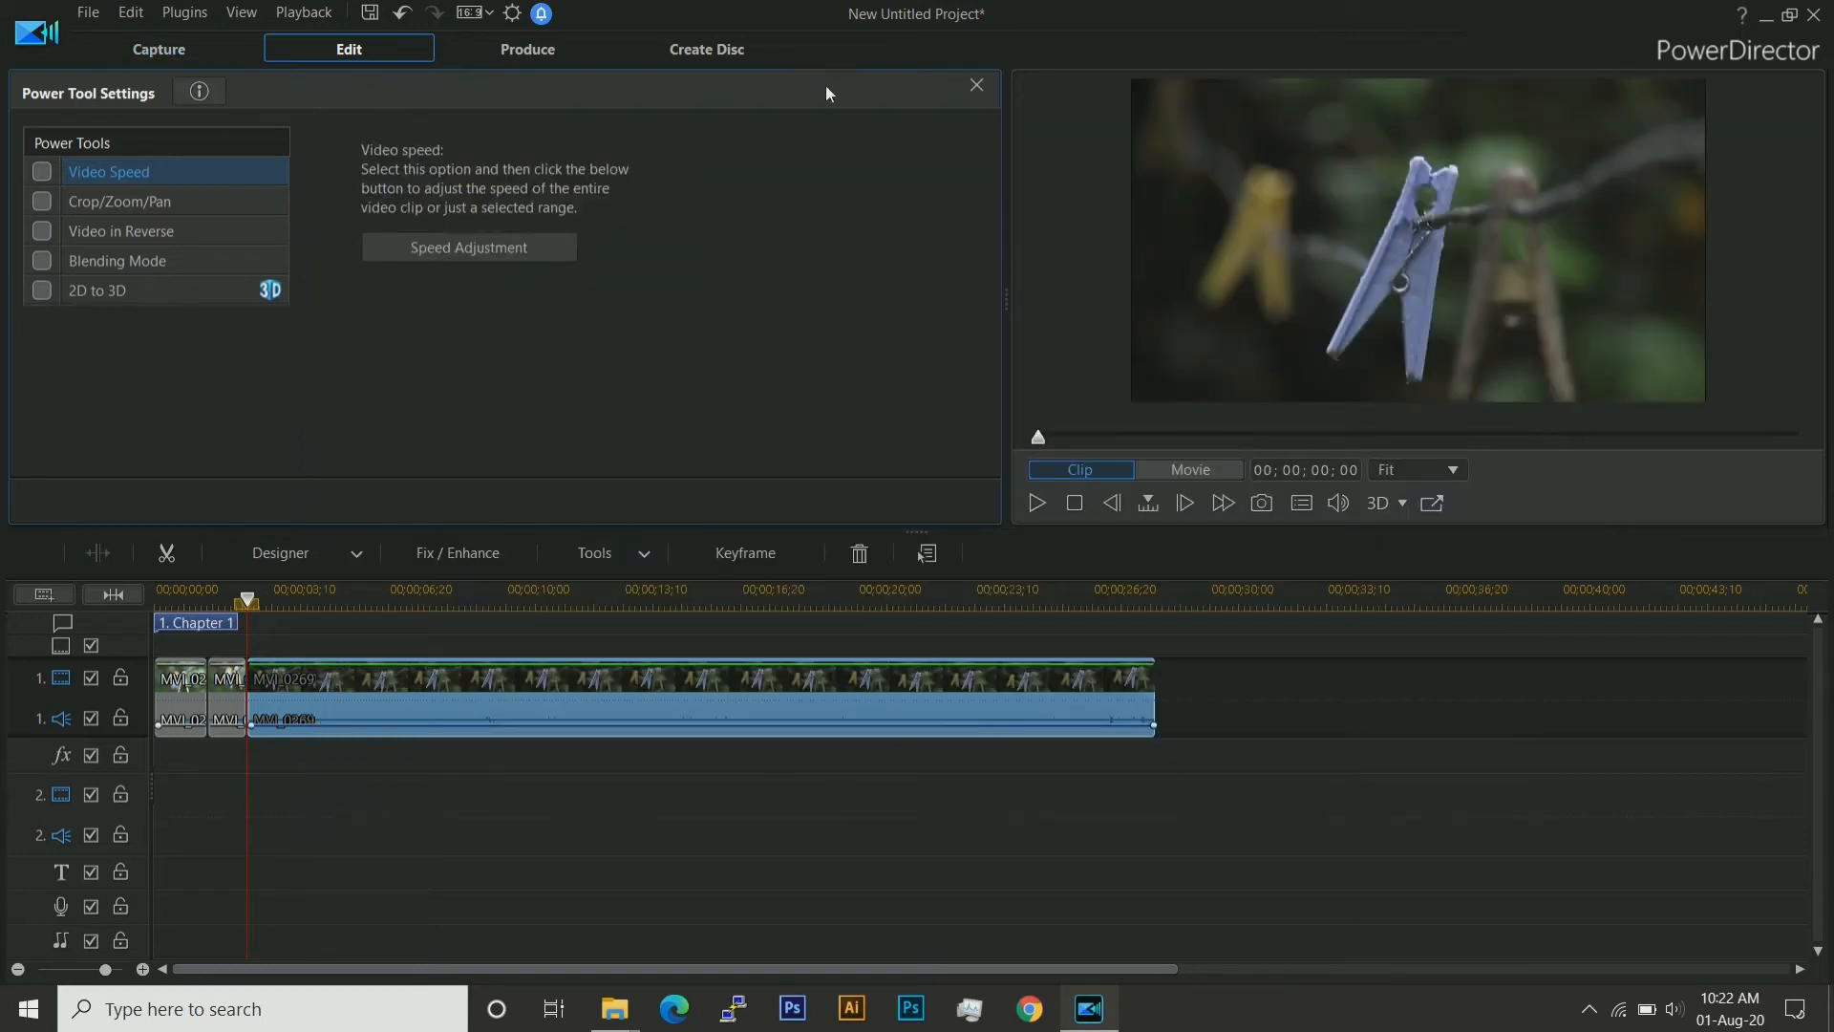
left_click(974, 90)
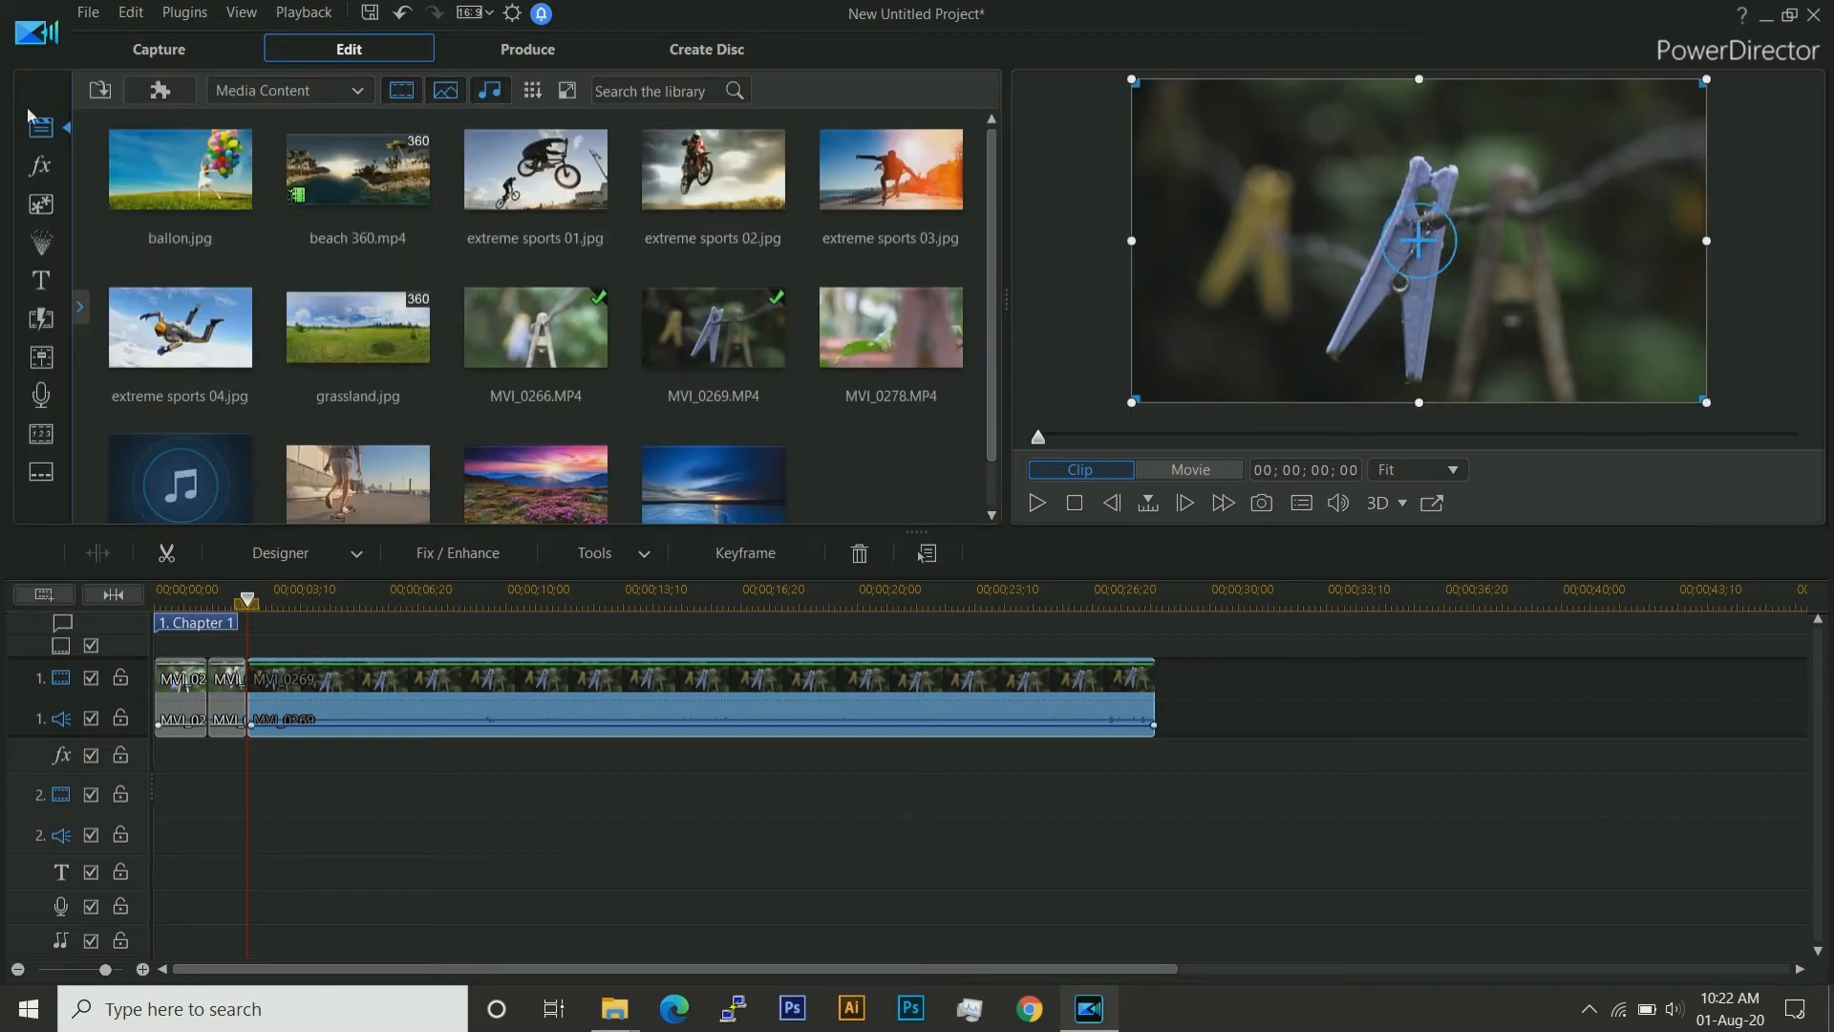
Browse the Text Only and Motion Graphics titles and open Motion Graphics 006 in the Title Designer.
left_click(41, 280)
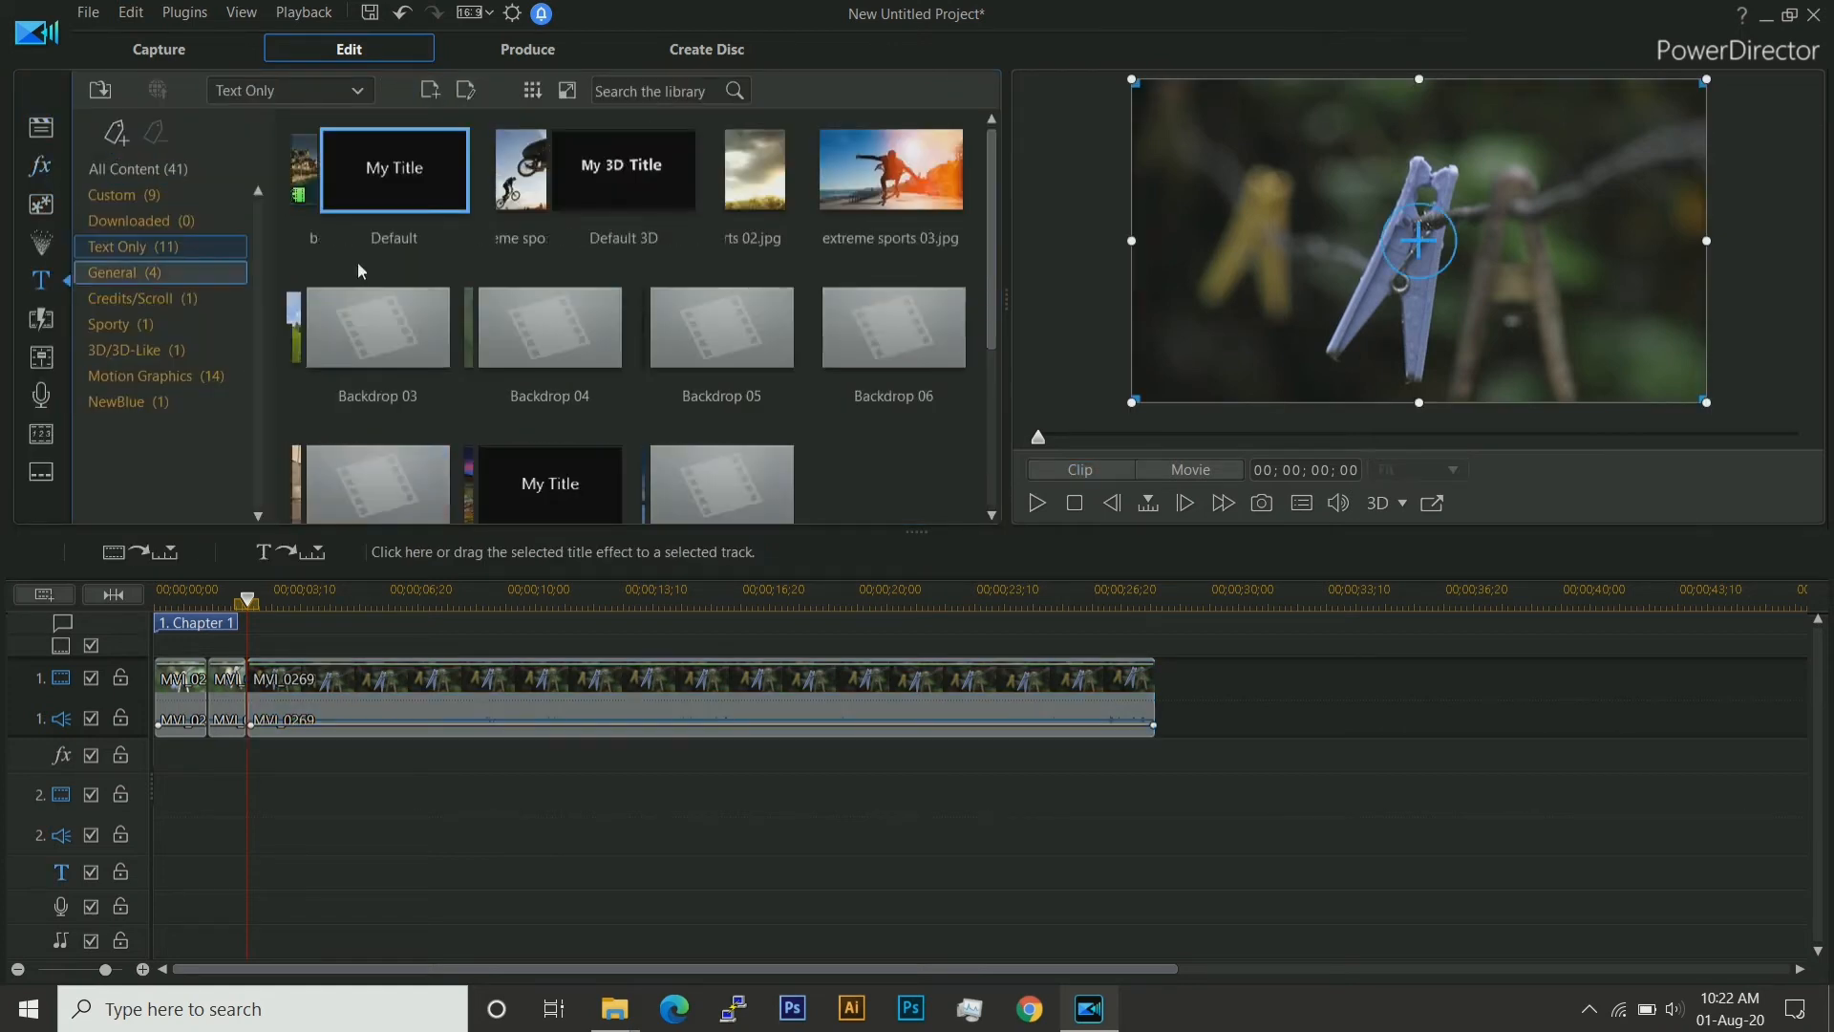
left_click(378, 485)
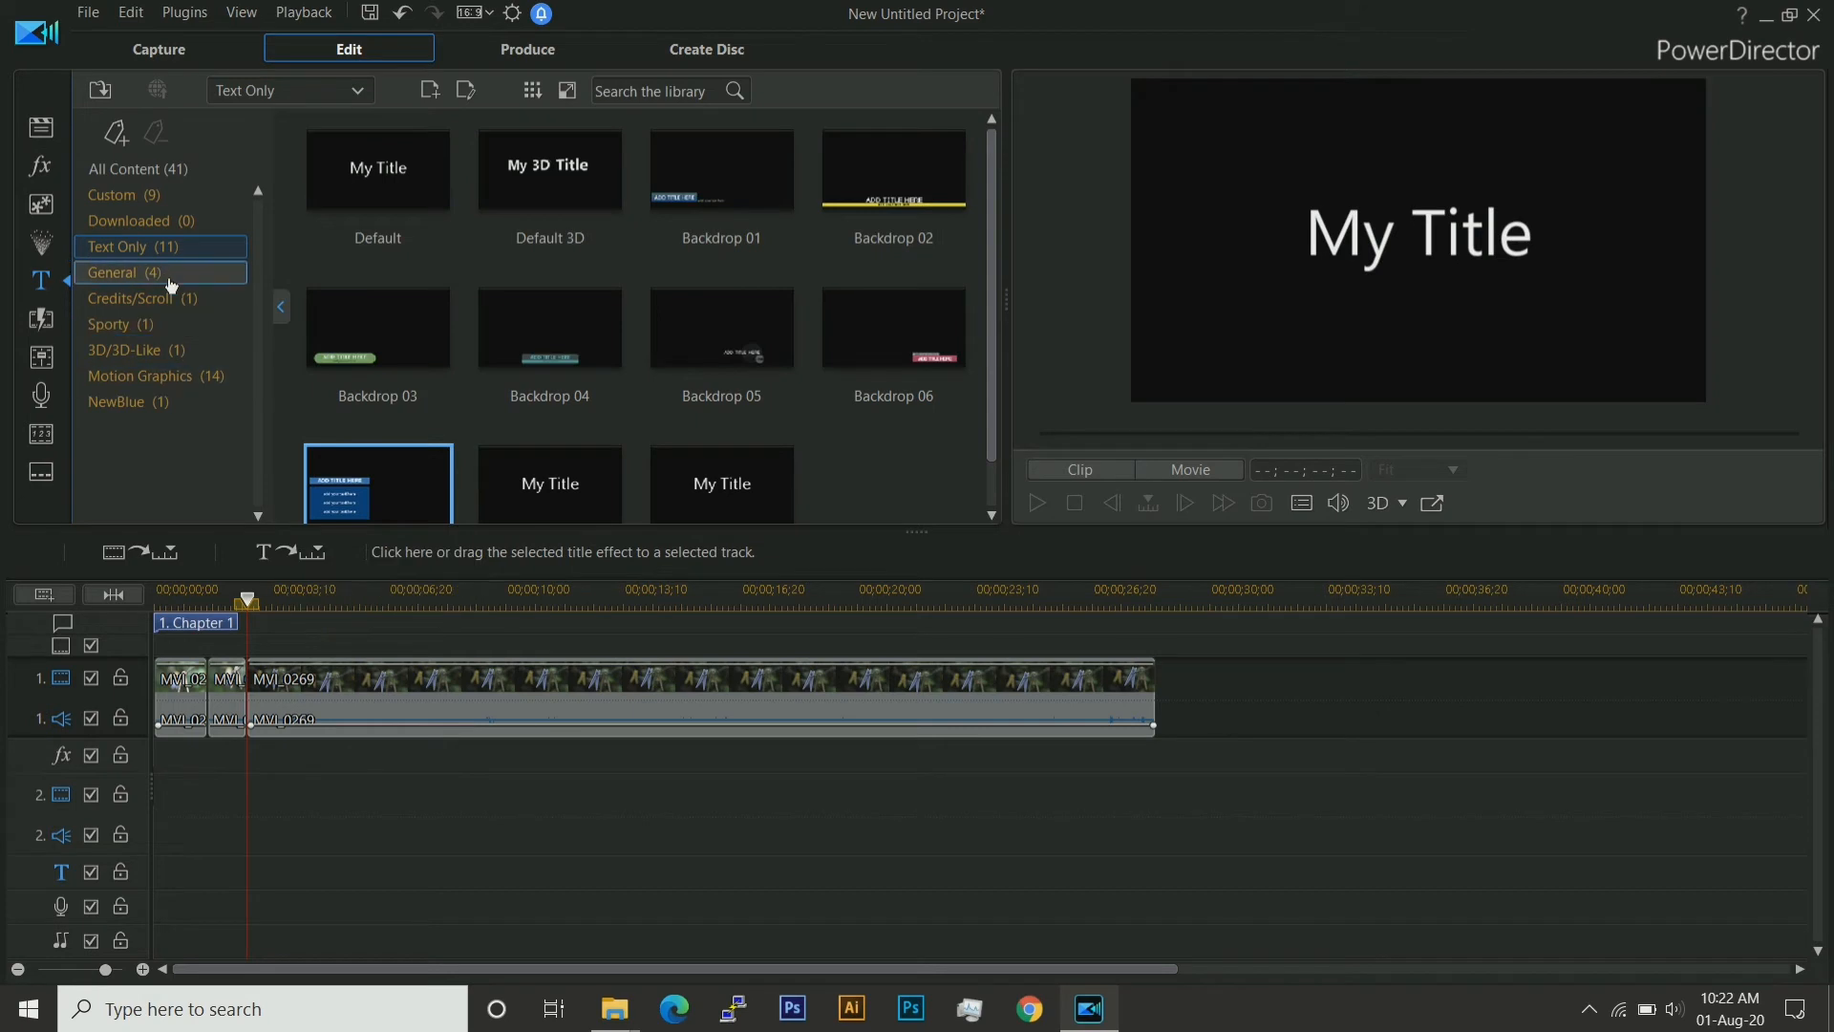
left_click(187, 372)
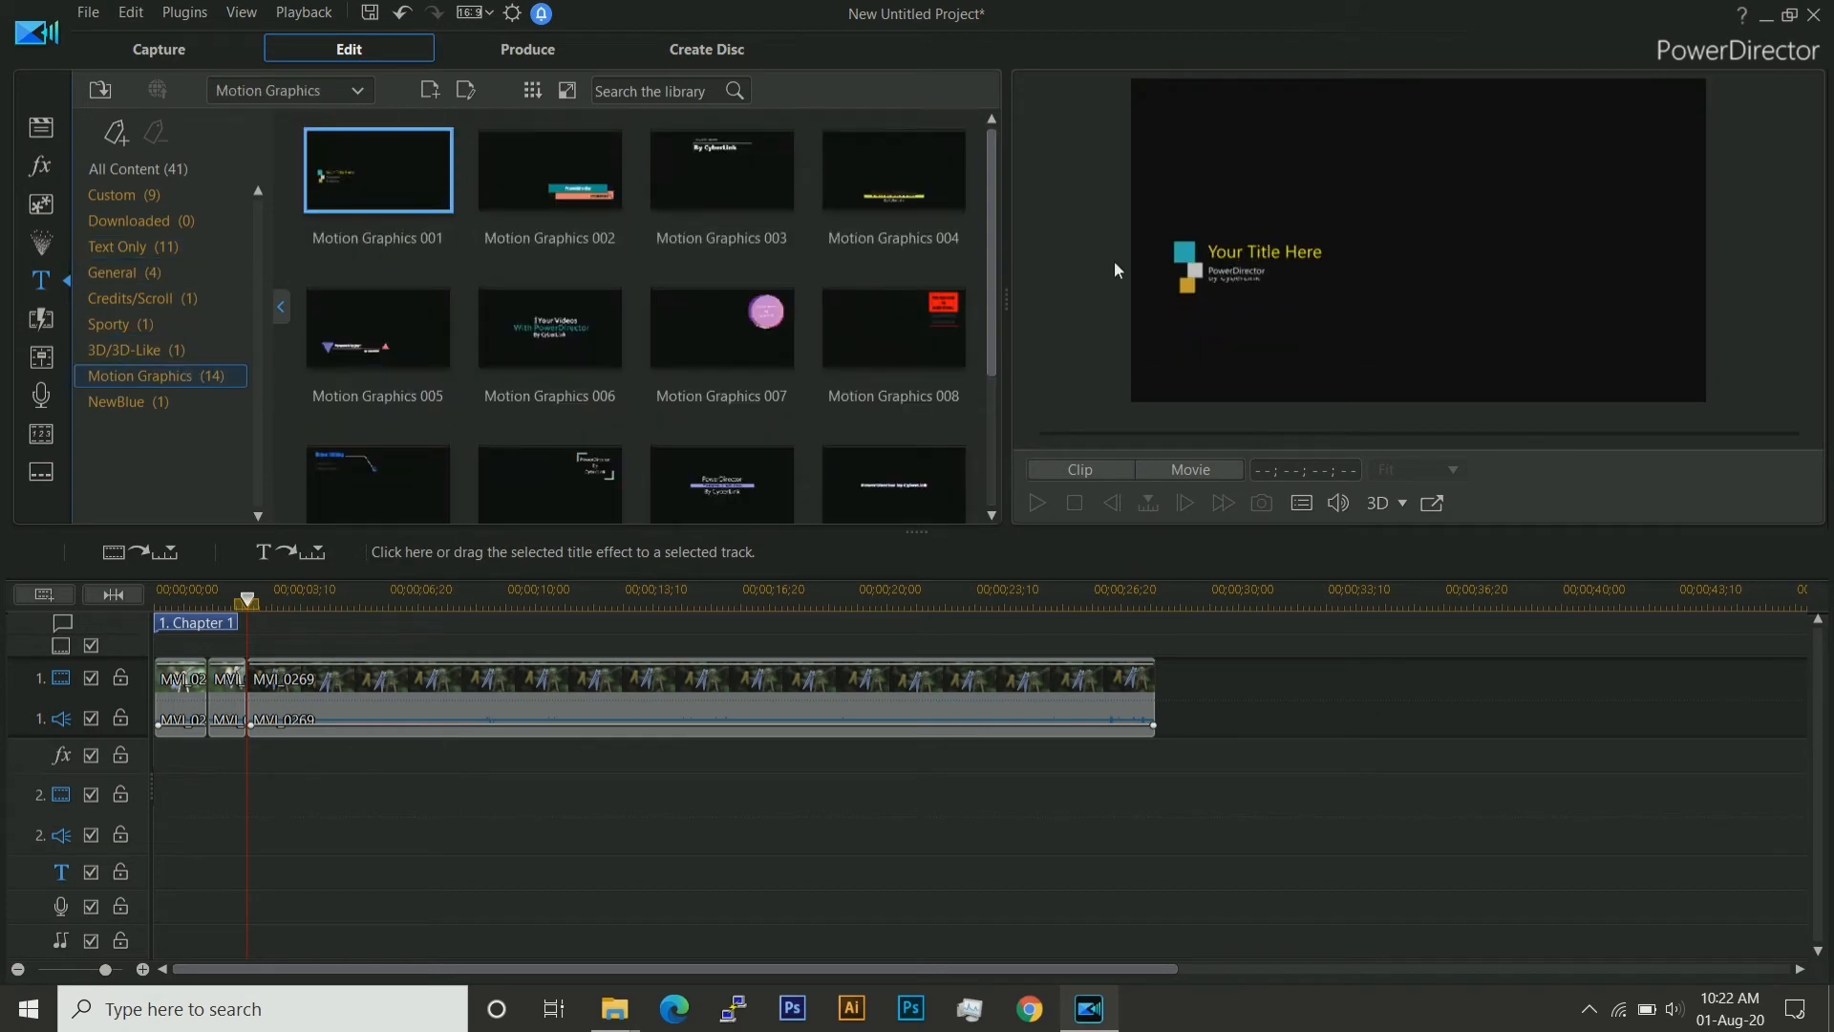
left_click(549, 306)
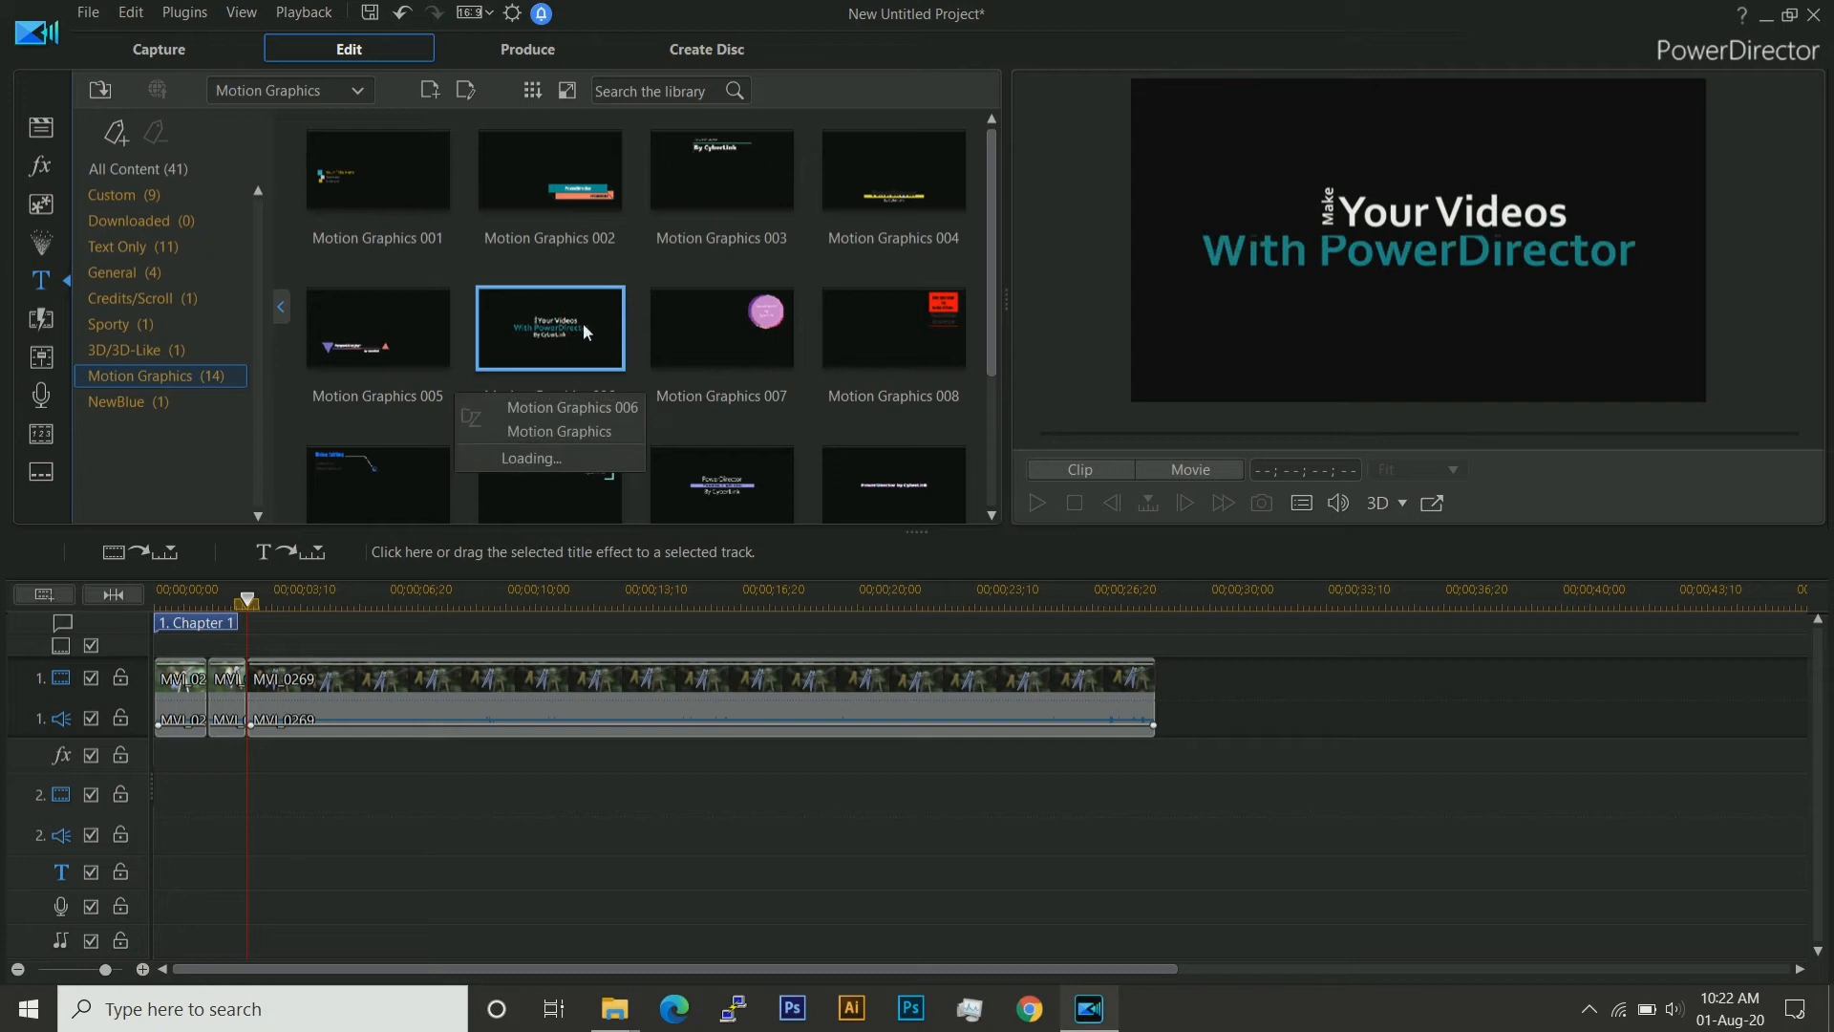
double_click(583, 324)
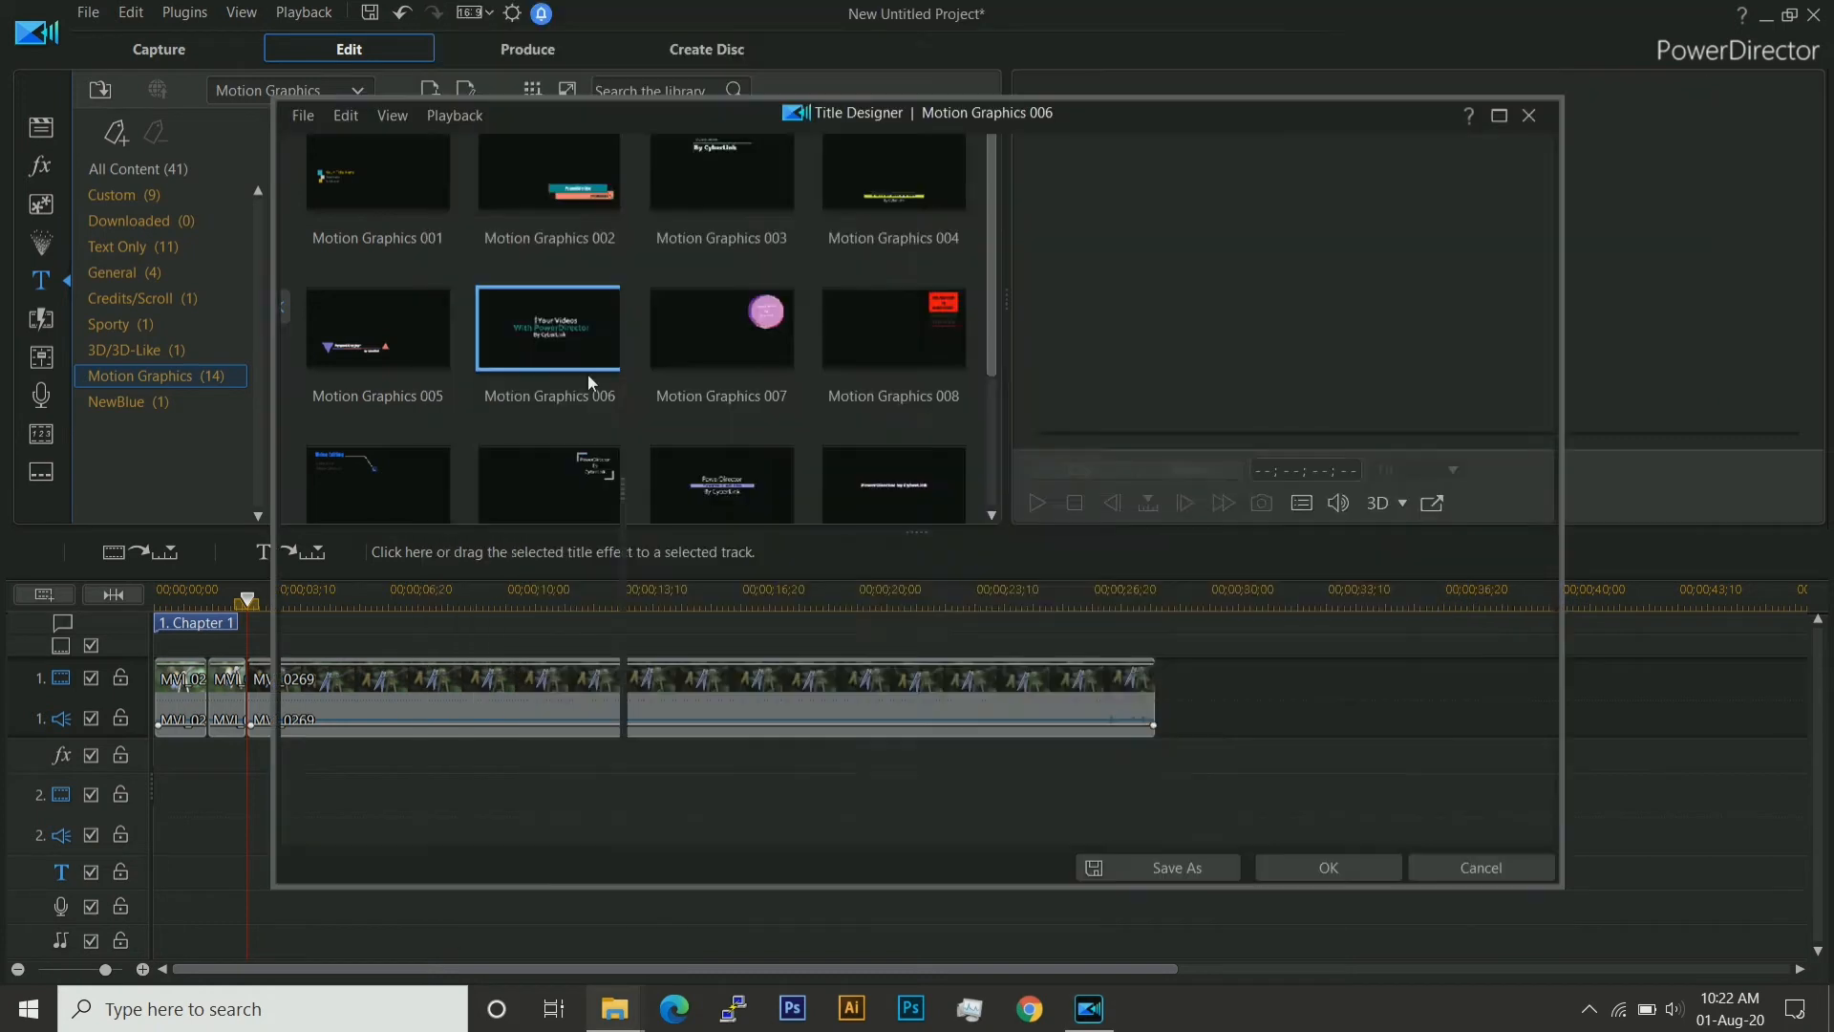
Replace the title line "By CyberLink" with "my video" and the line "Make" with "how".
left_click(1097, 548)
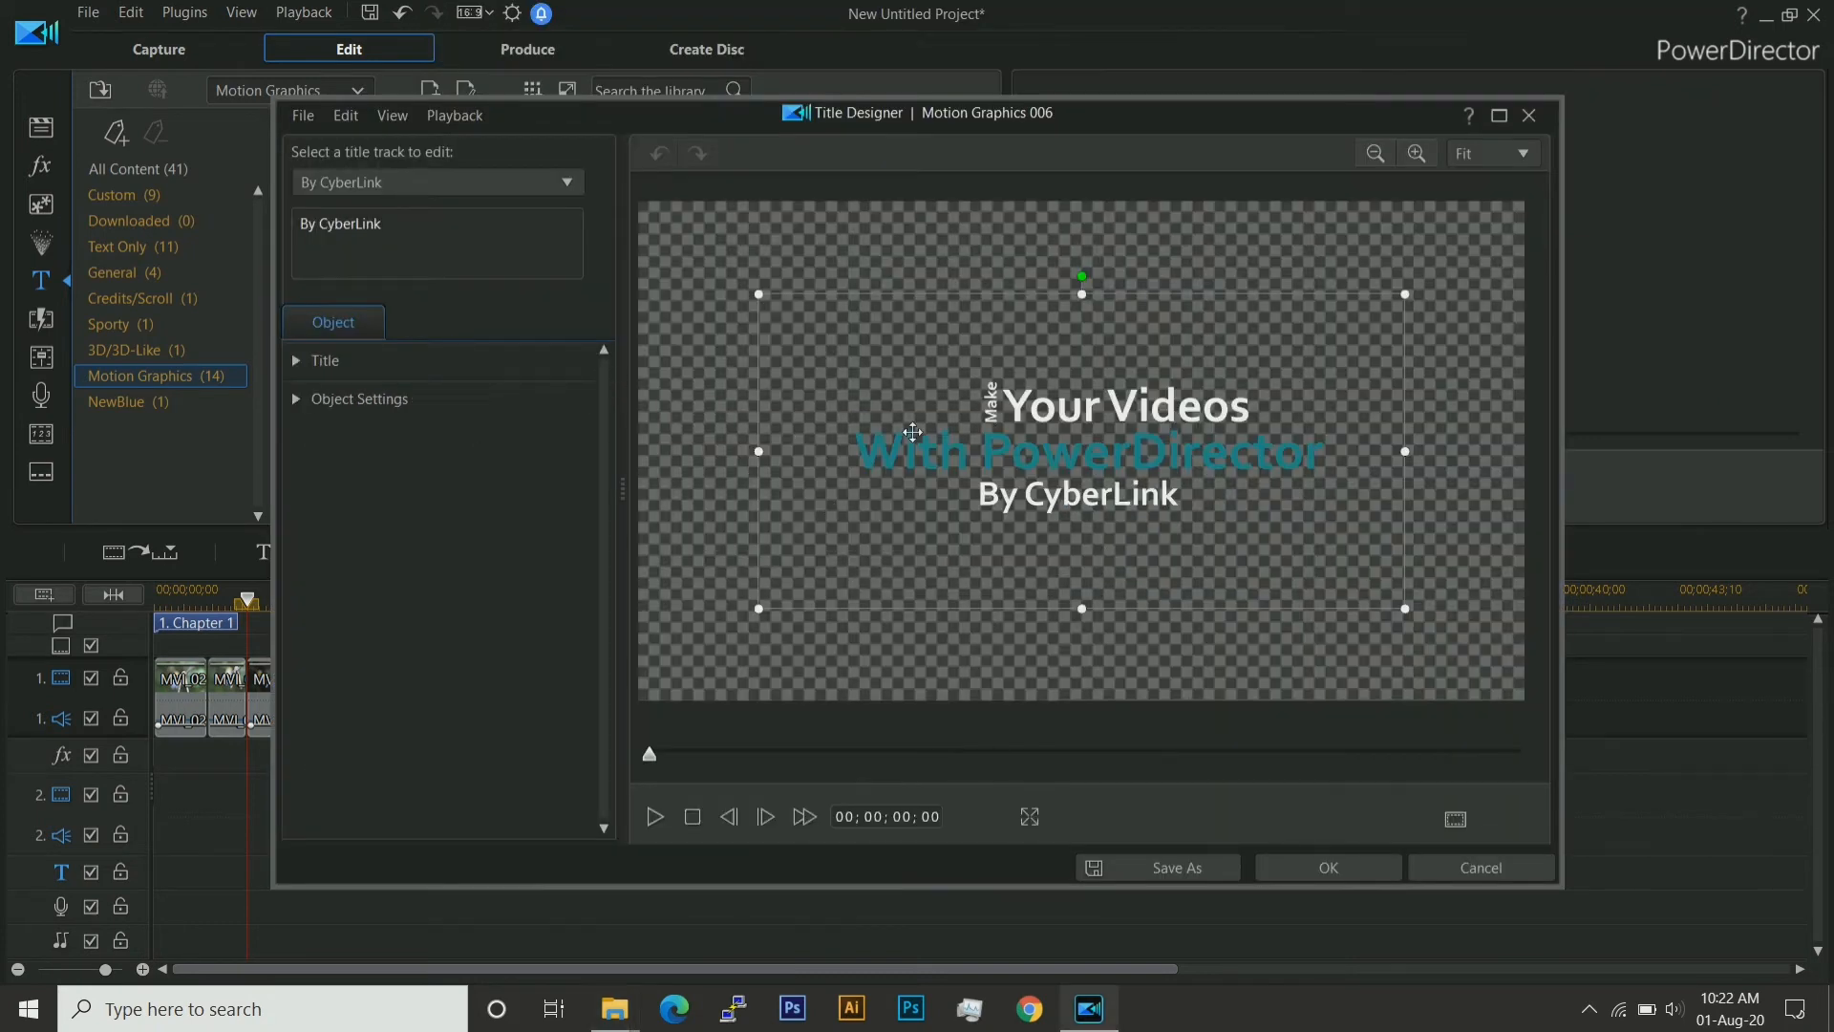
left_click_drag(435, 222, 306, 227)
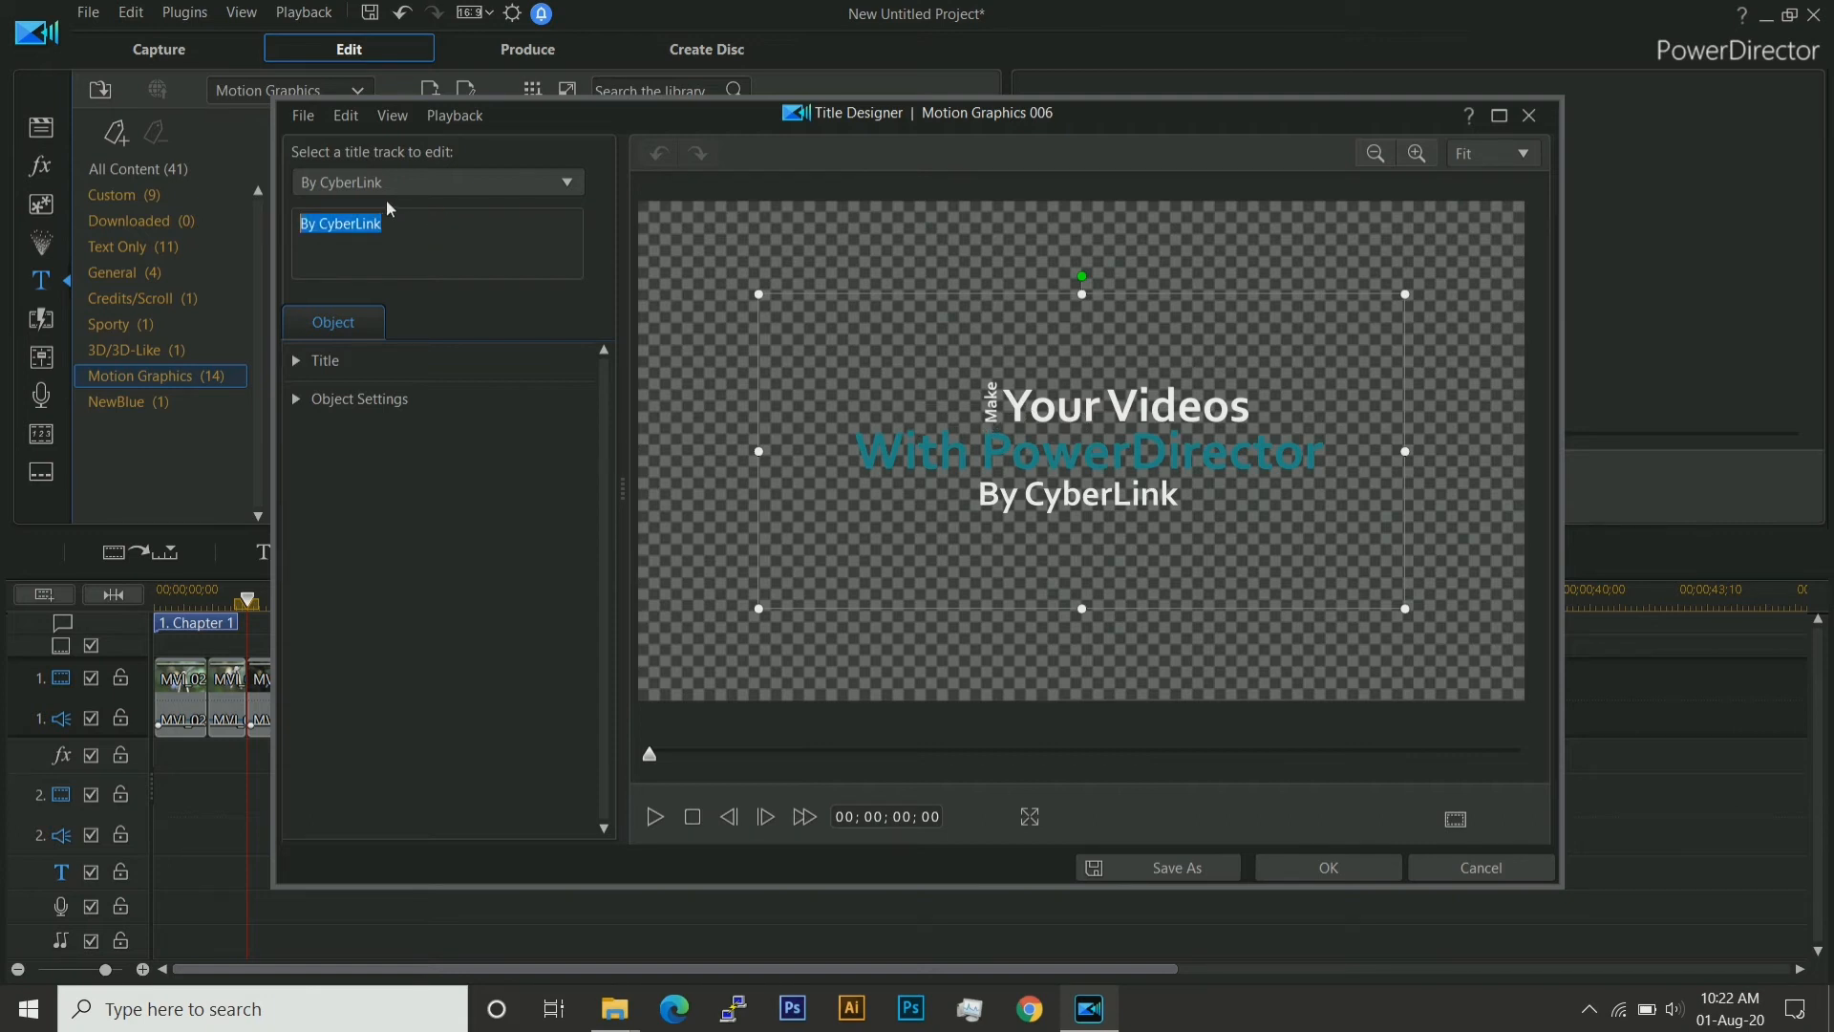
type("my video")
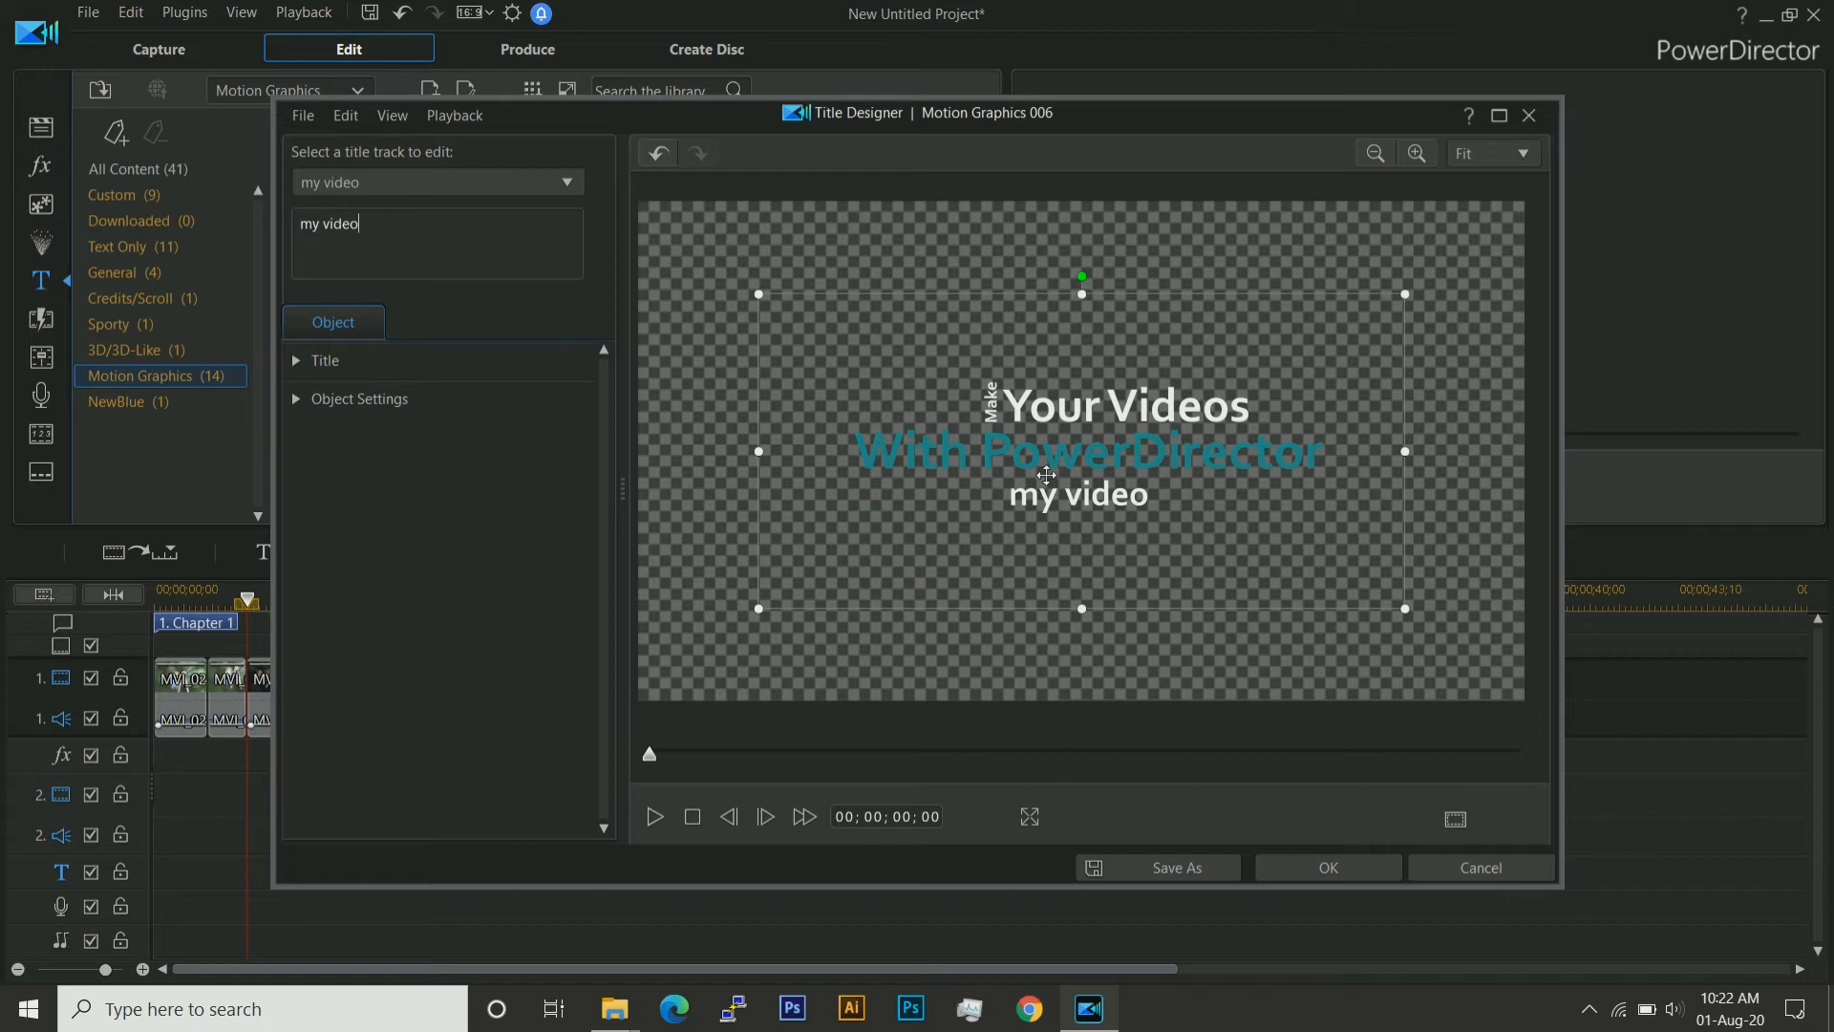
left_click(503, 184)
left_click(458, 205)
double_click(463, 220)
type("how")
Replace the title line "Your Videos" with "to make" and the line "With PowerDirector" with "good".
left_click(497, 183)
left_click(491, 229)
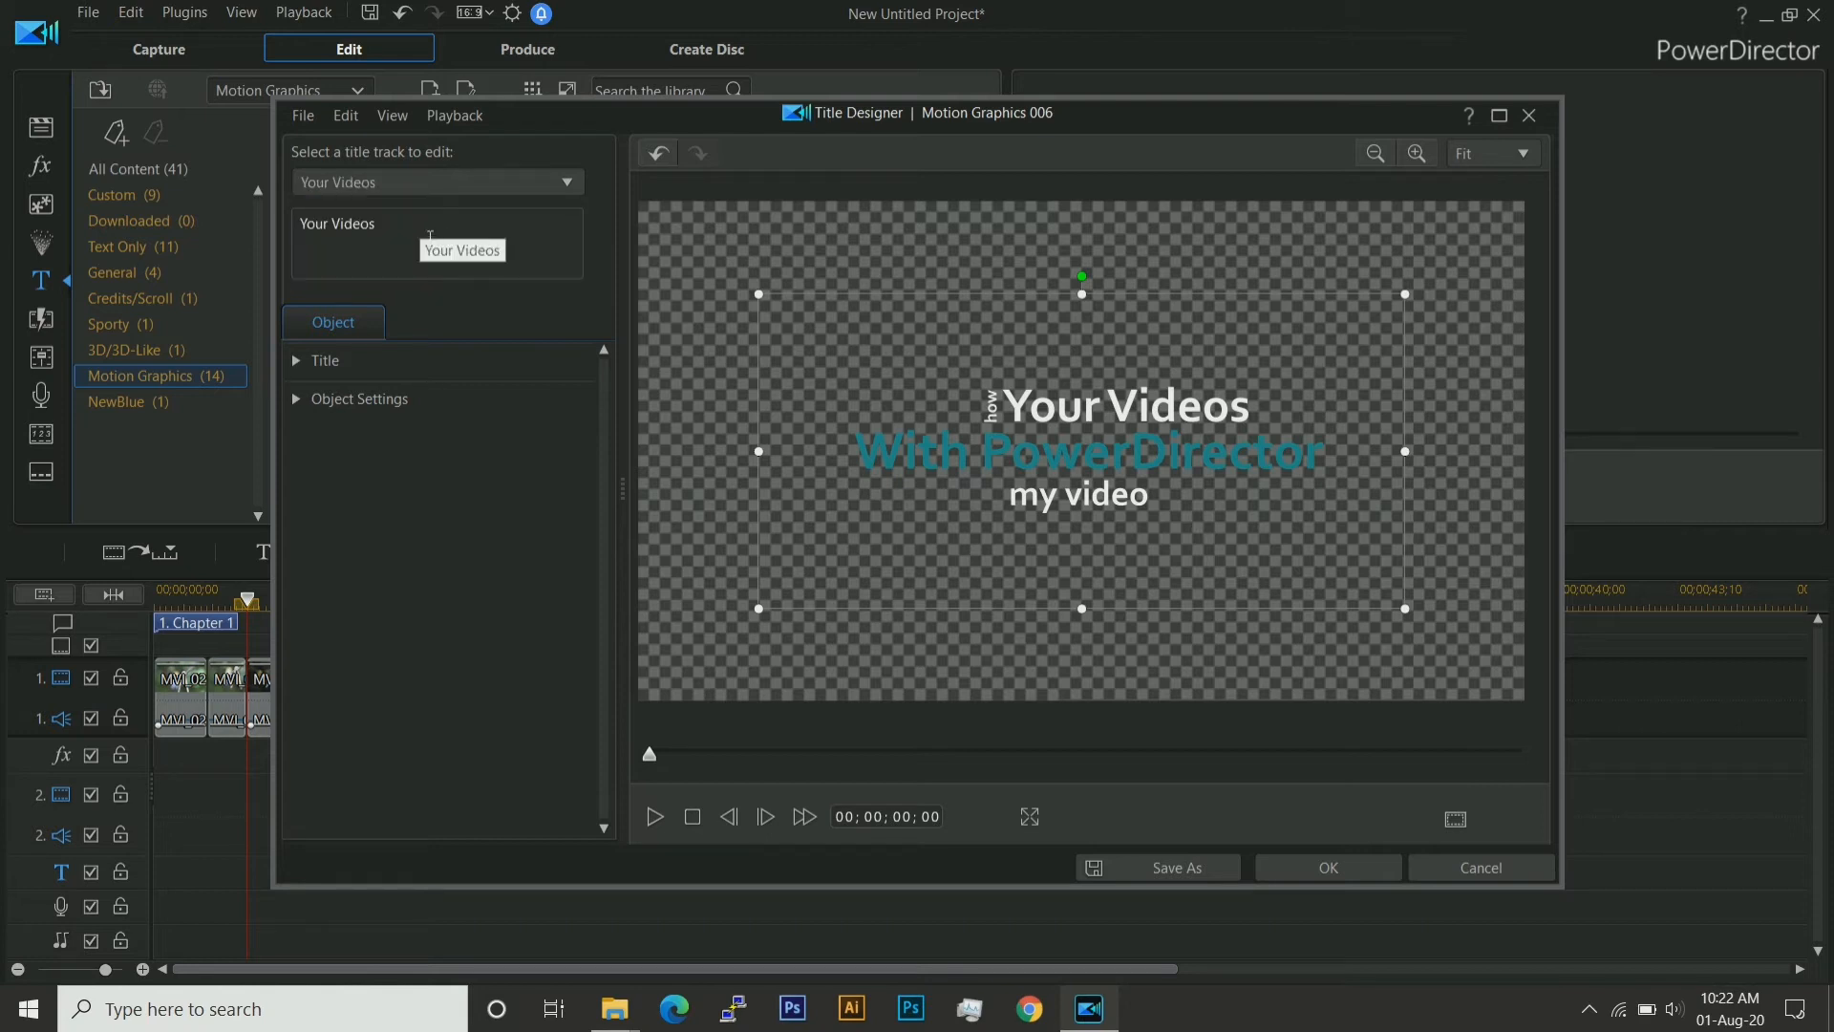
triple_click(368, 267)
type("to make")
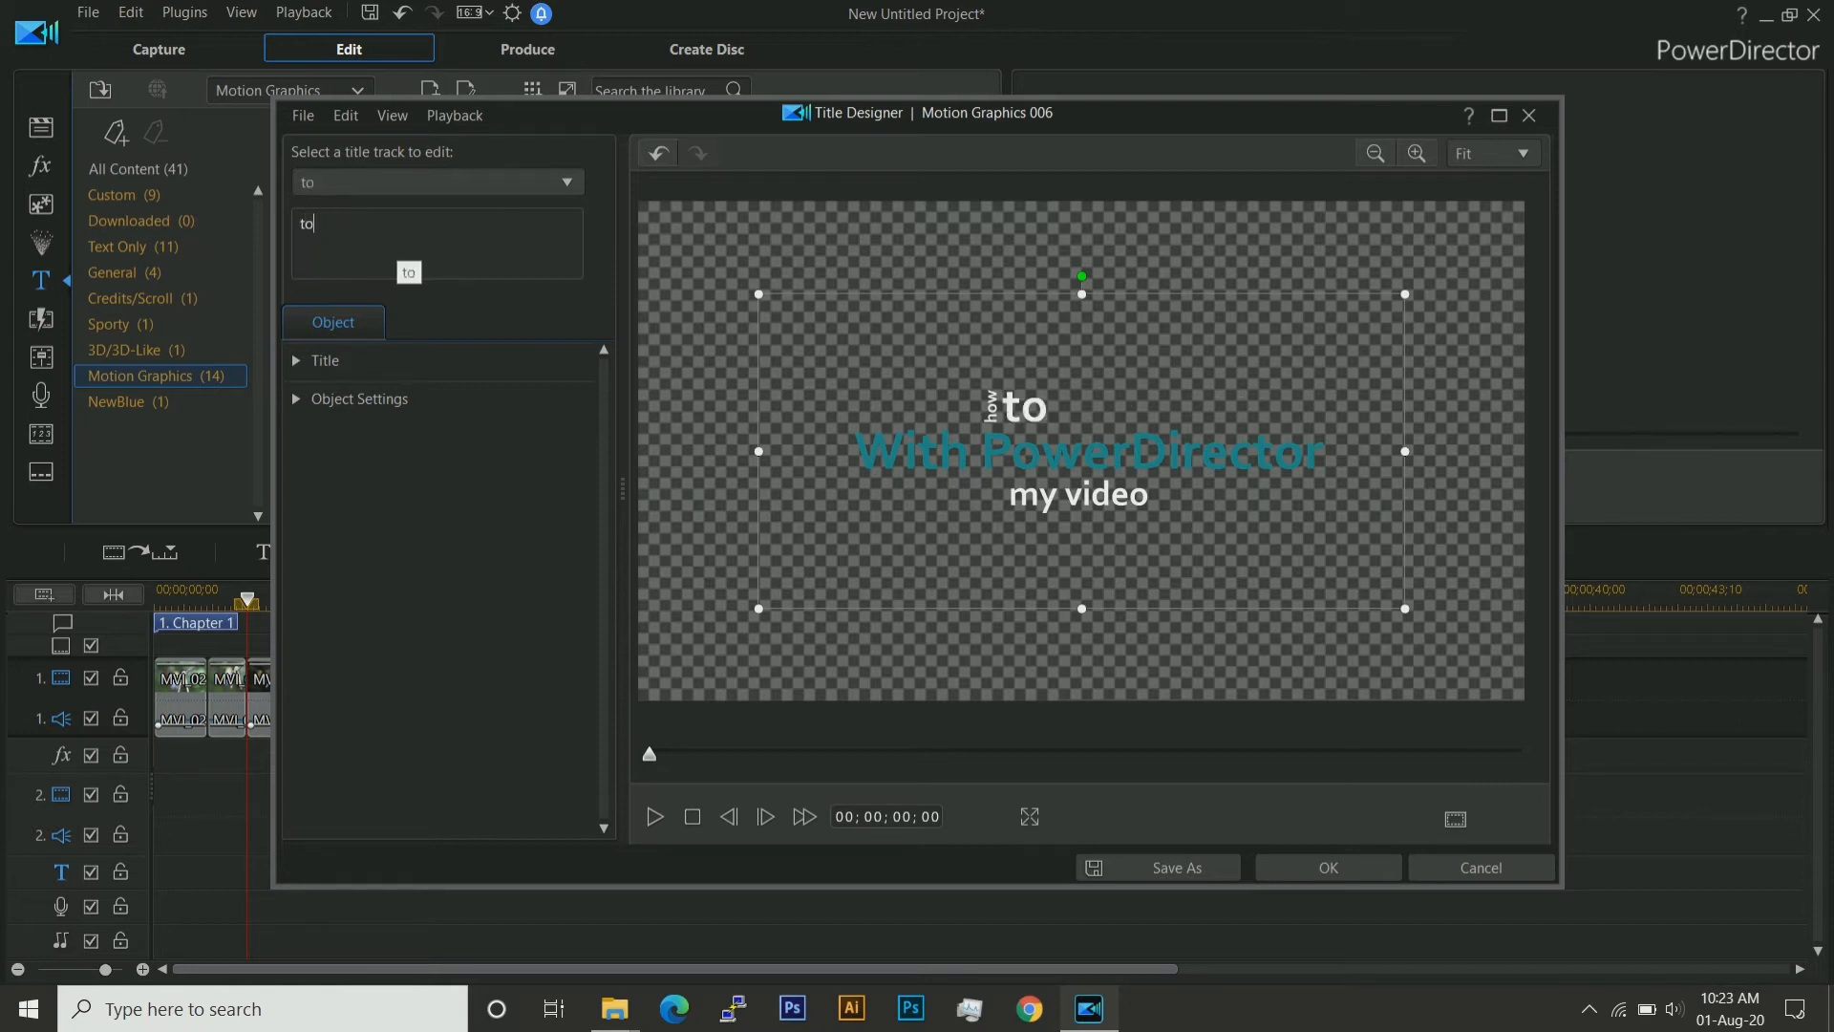
left_click(483, 182)
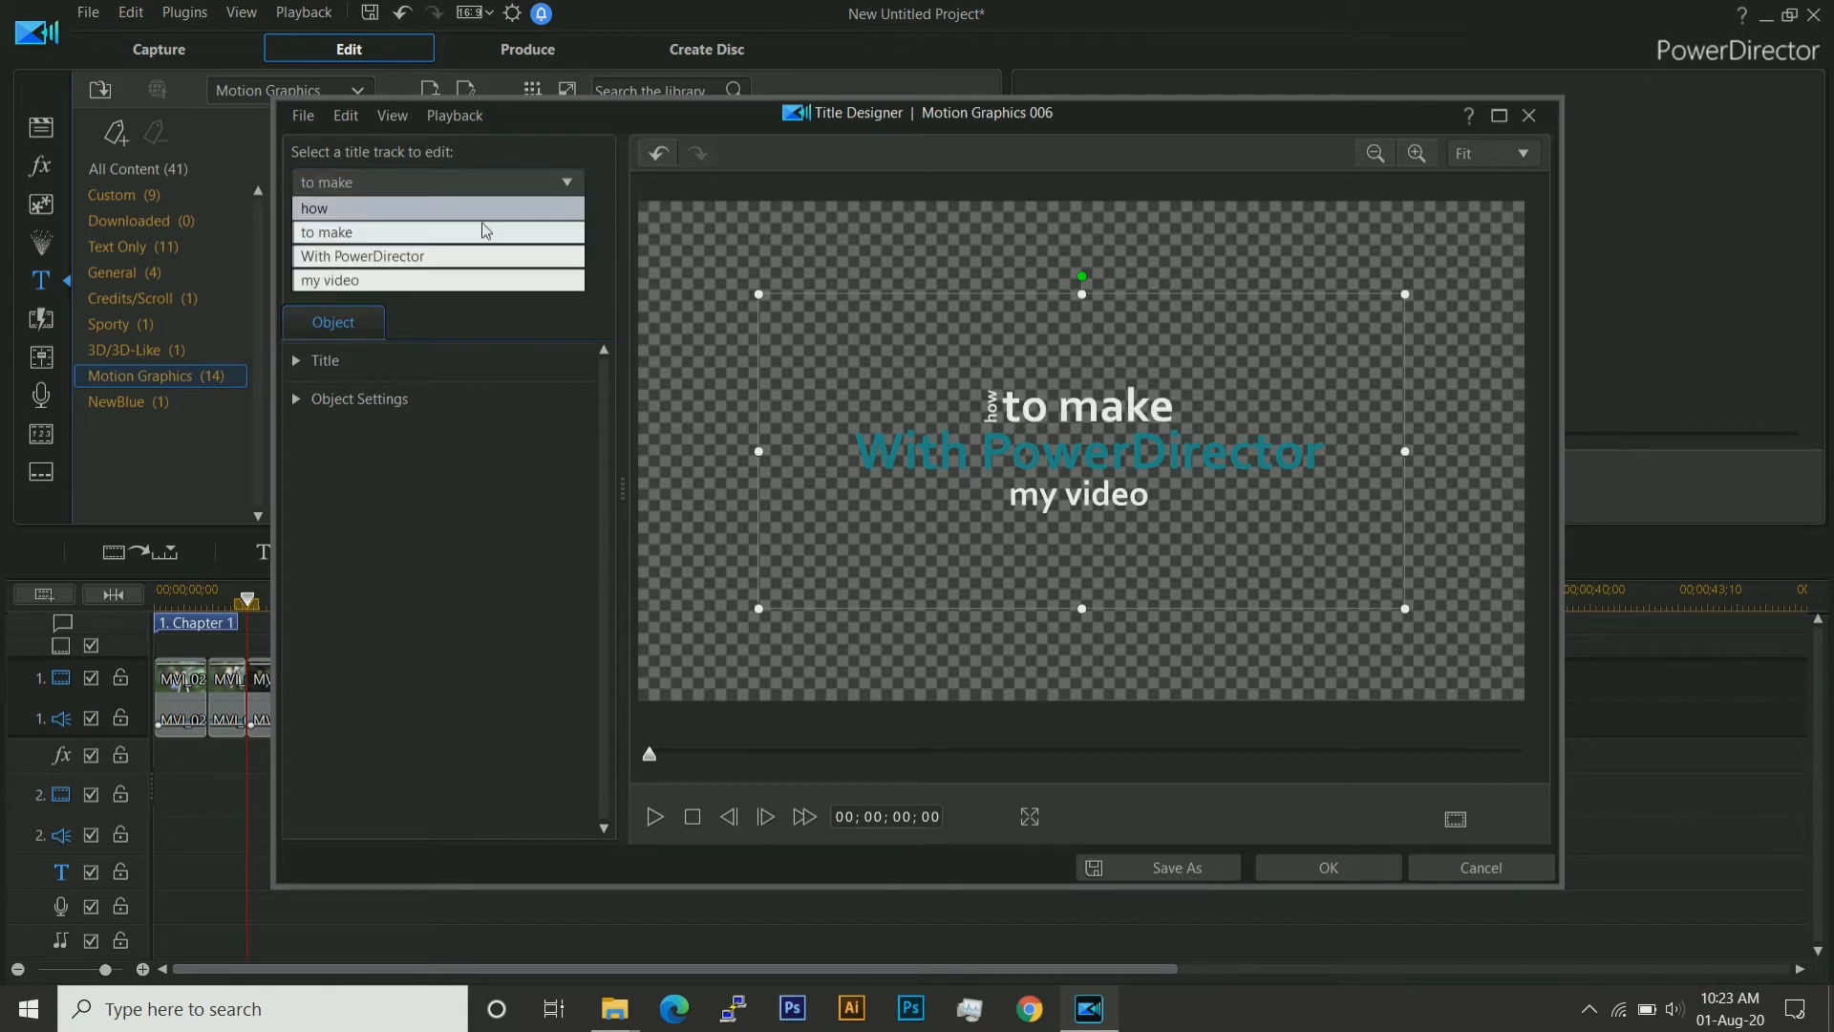
left_click(483, 253)
triple_click(448, 244)
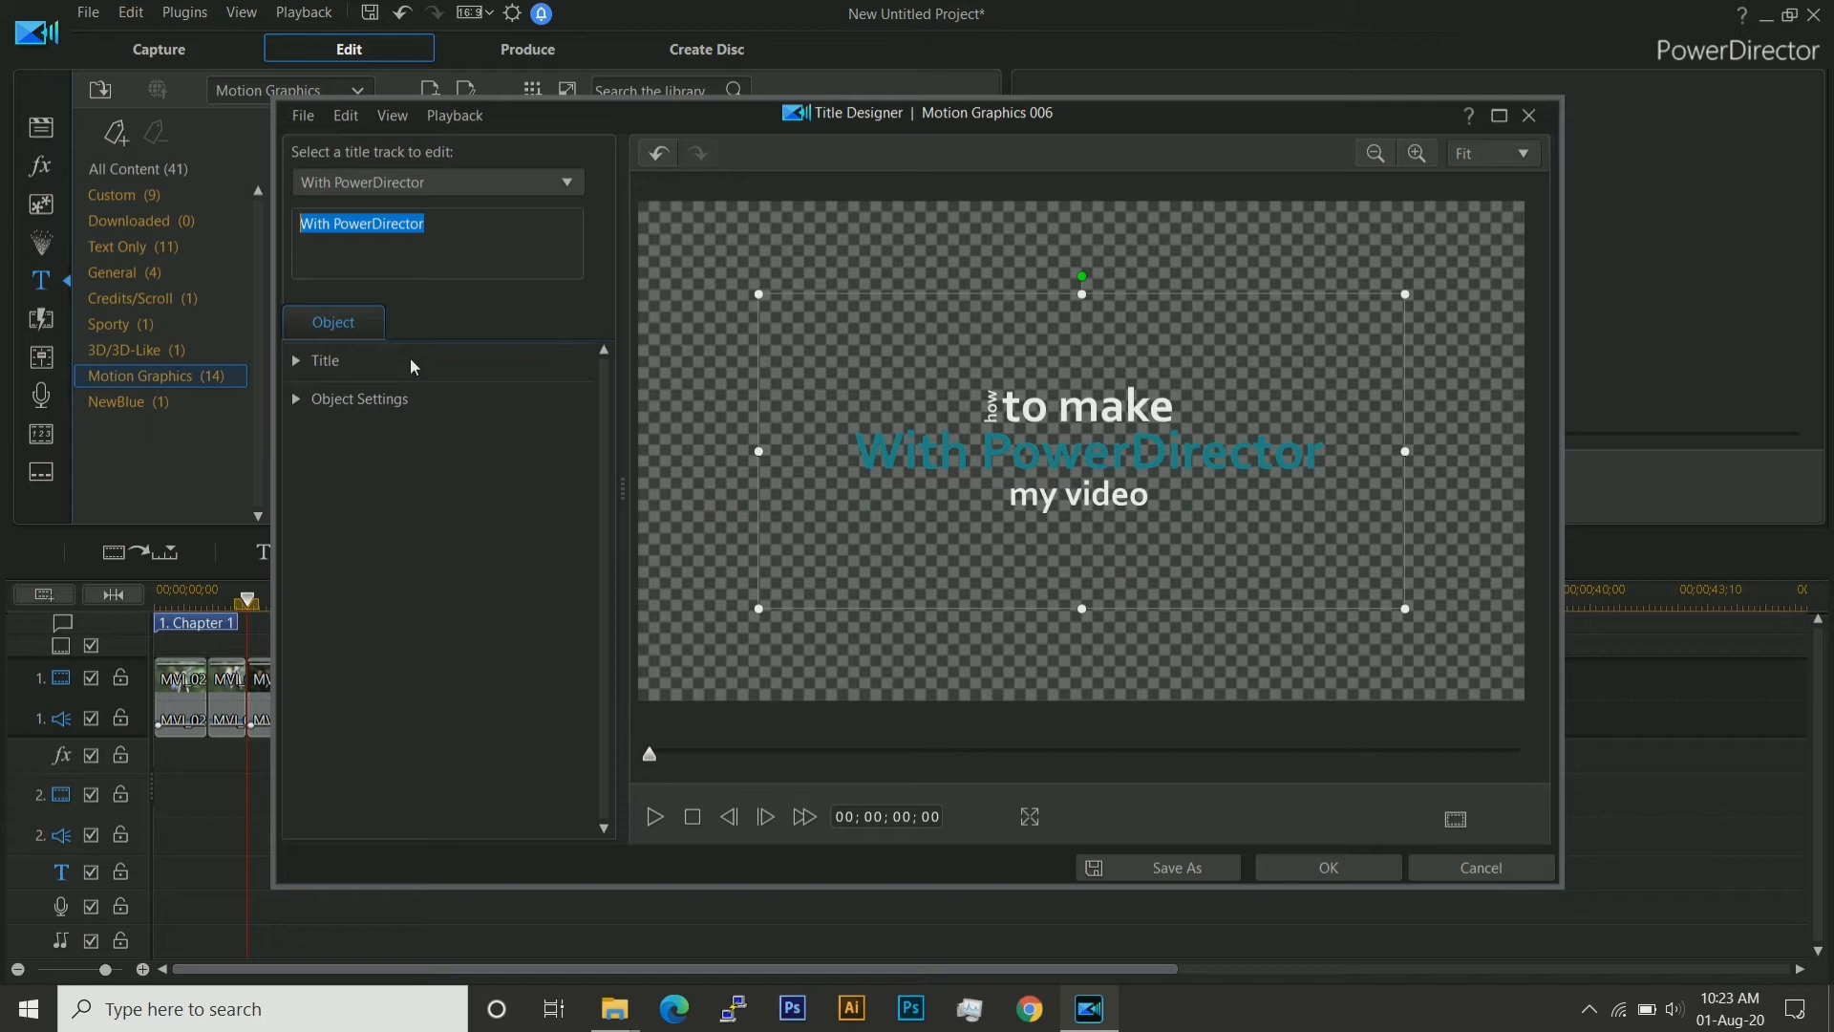
type("good")
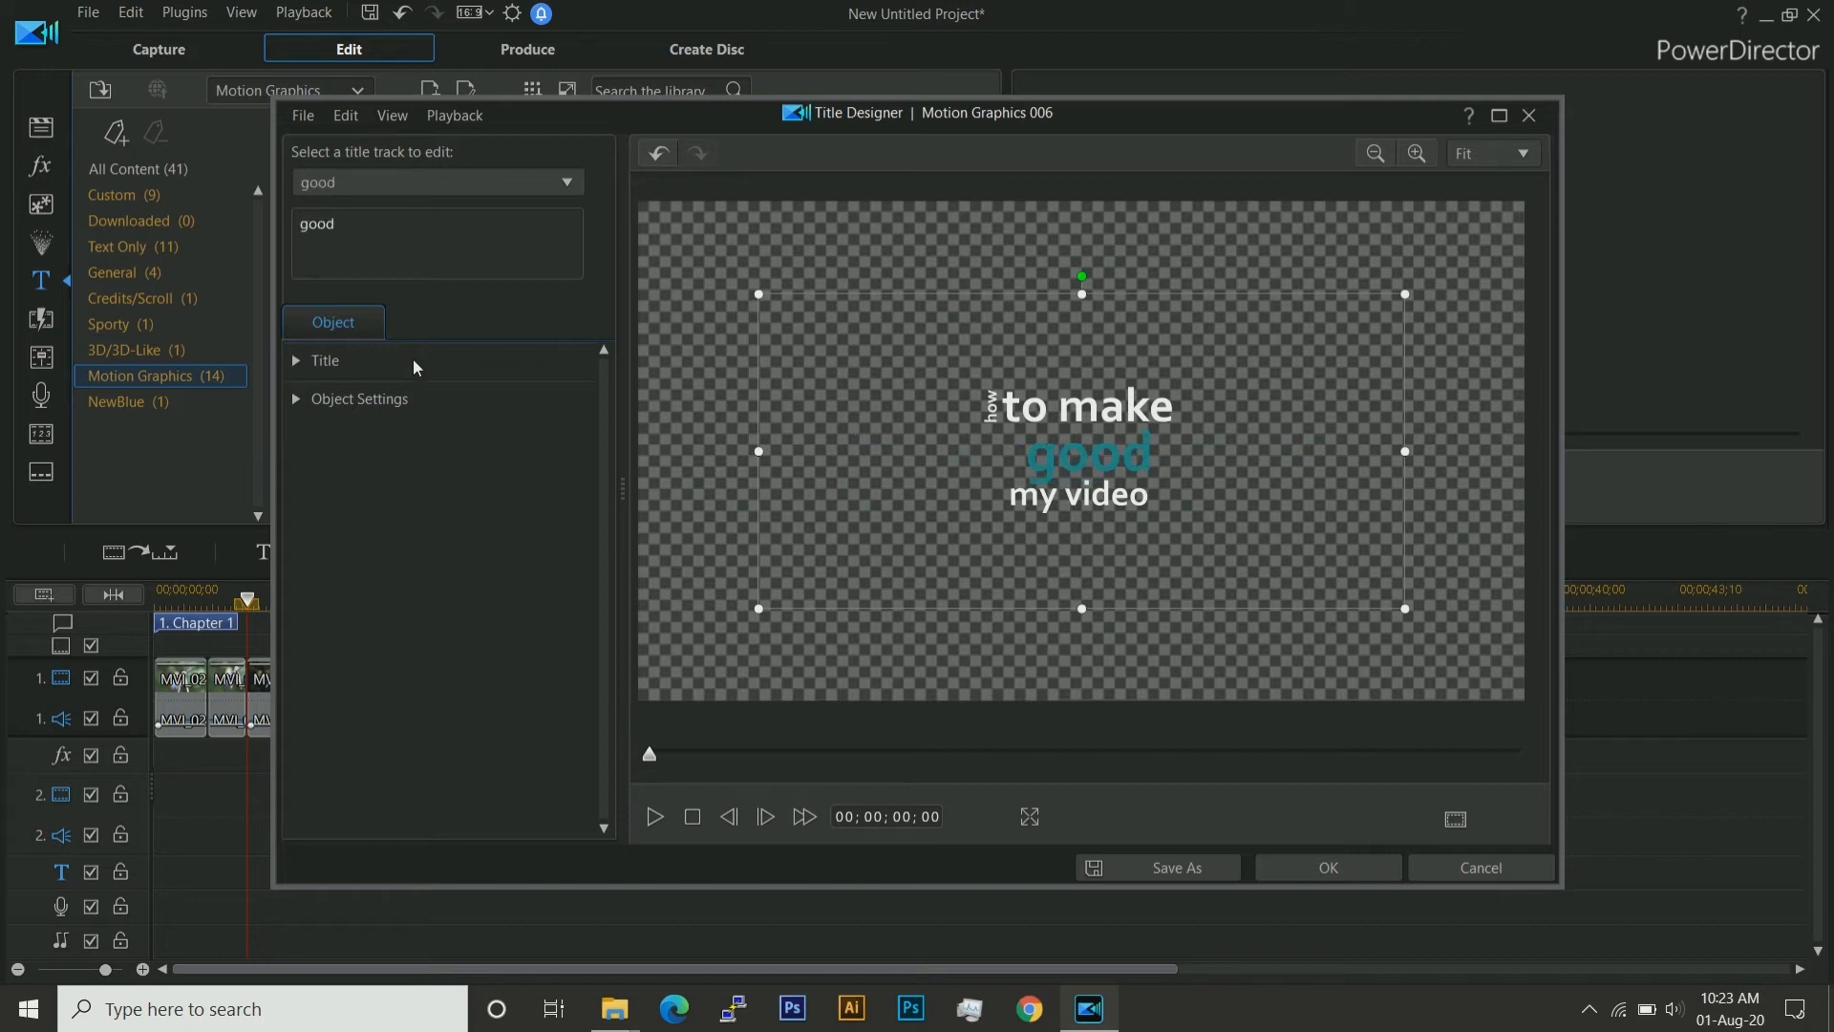
Delete the word "my" from the last title line so it reads "video".
left_click(430, 182)
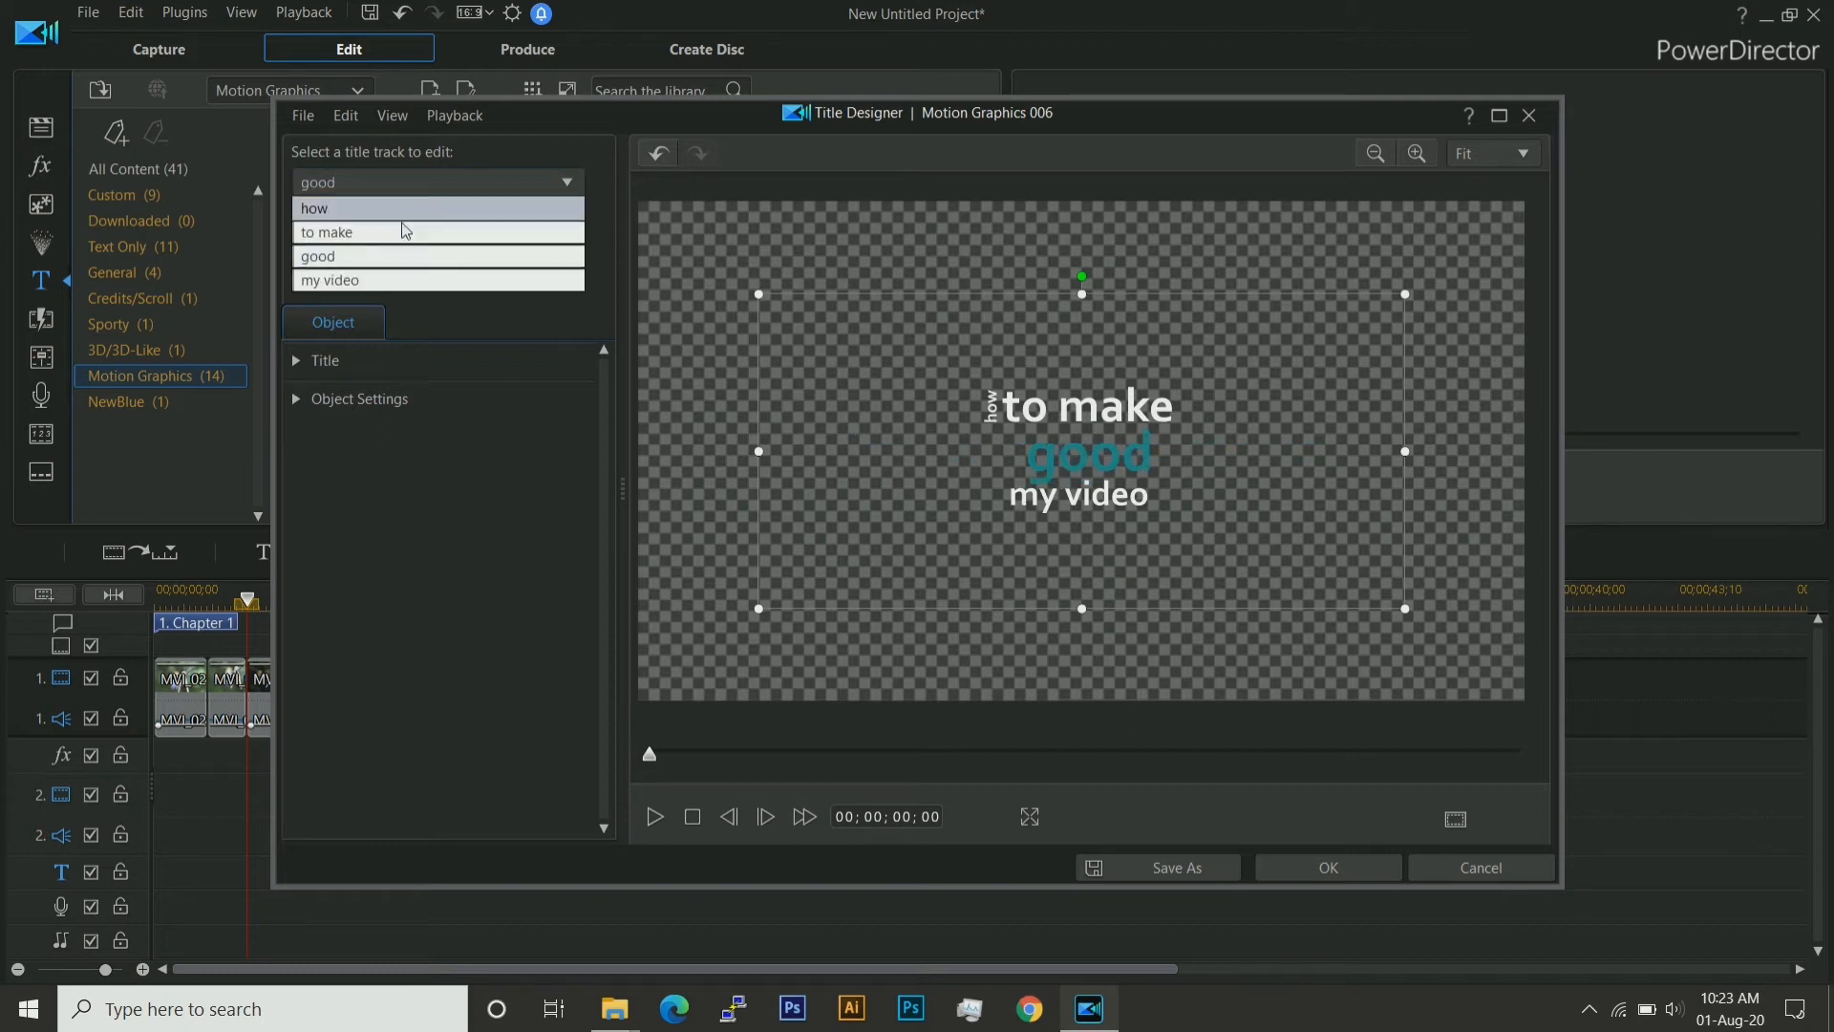
left_click(401, 274)
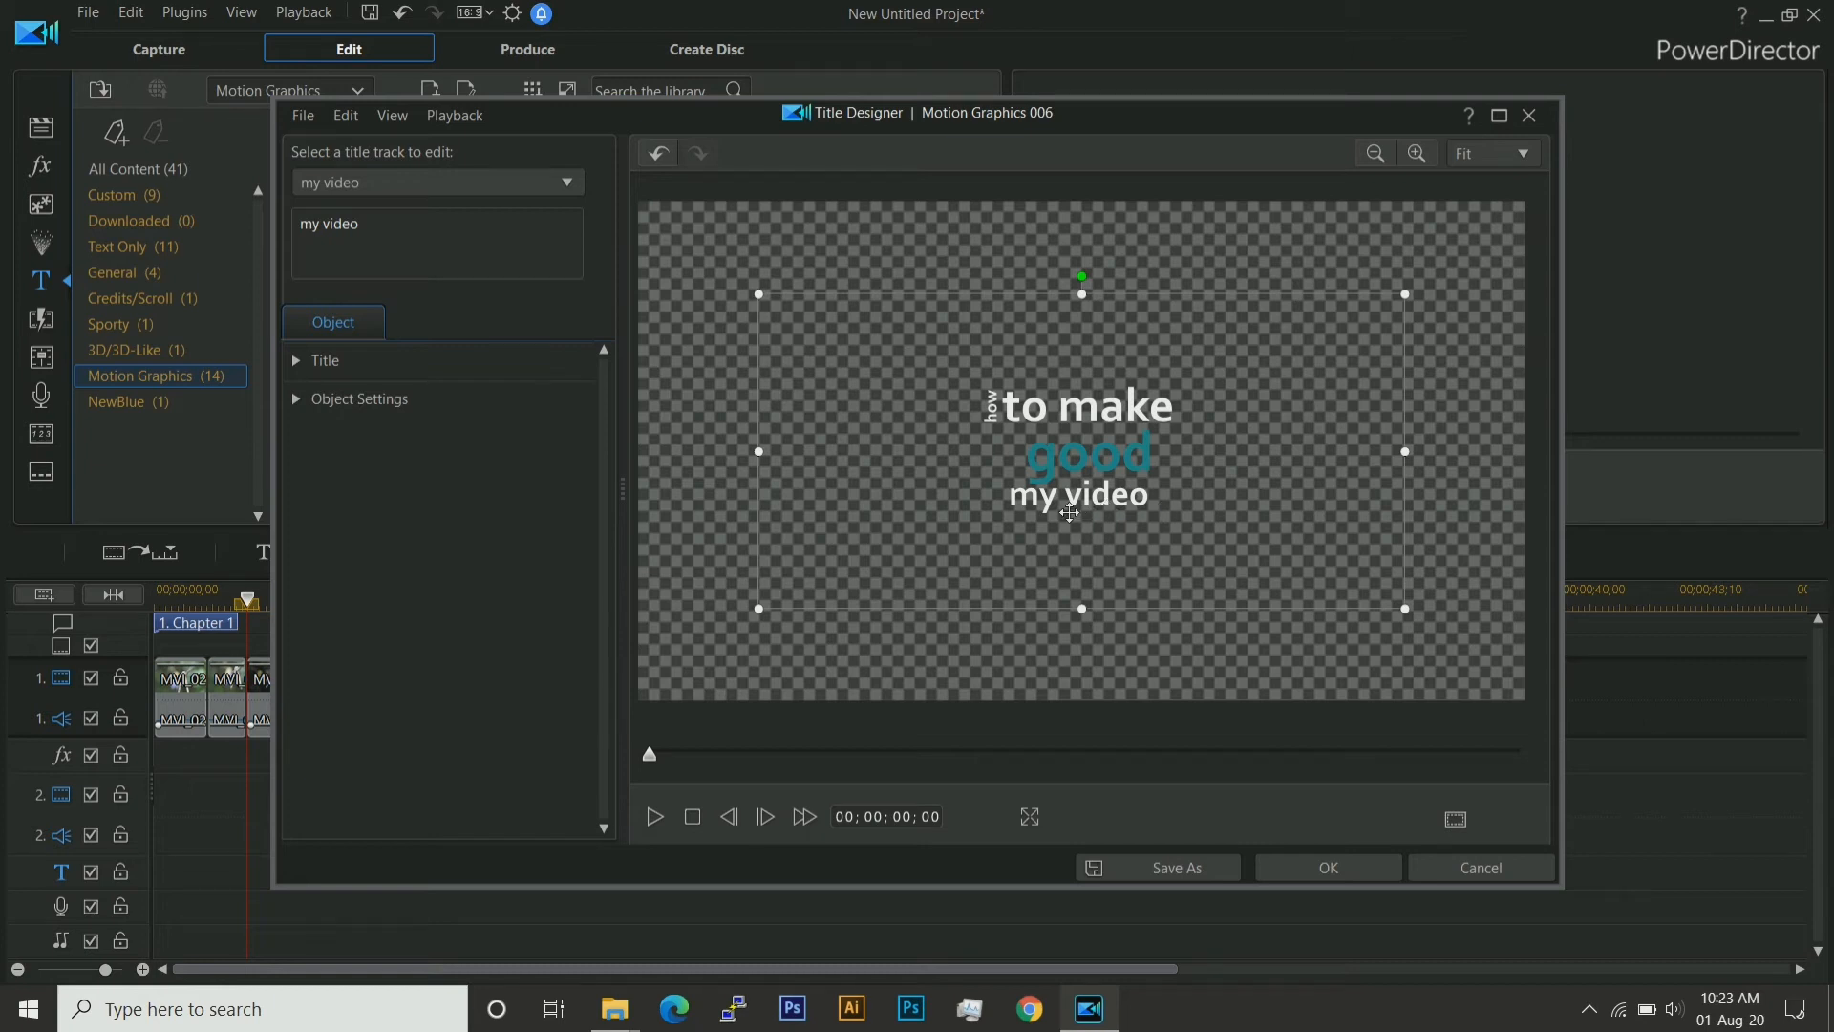
left_click(408, 224)
left_click_drag(331, 229, 235, 239)
key("BackSpace")
Accept the title edits and save them as a custom template named asa.
left_click(1341, 876)
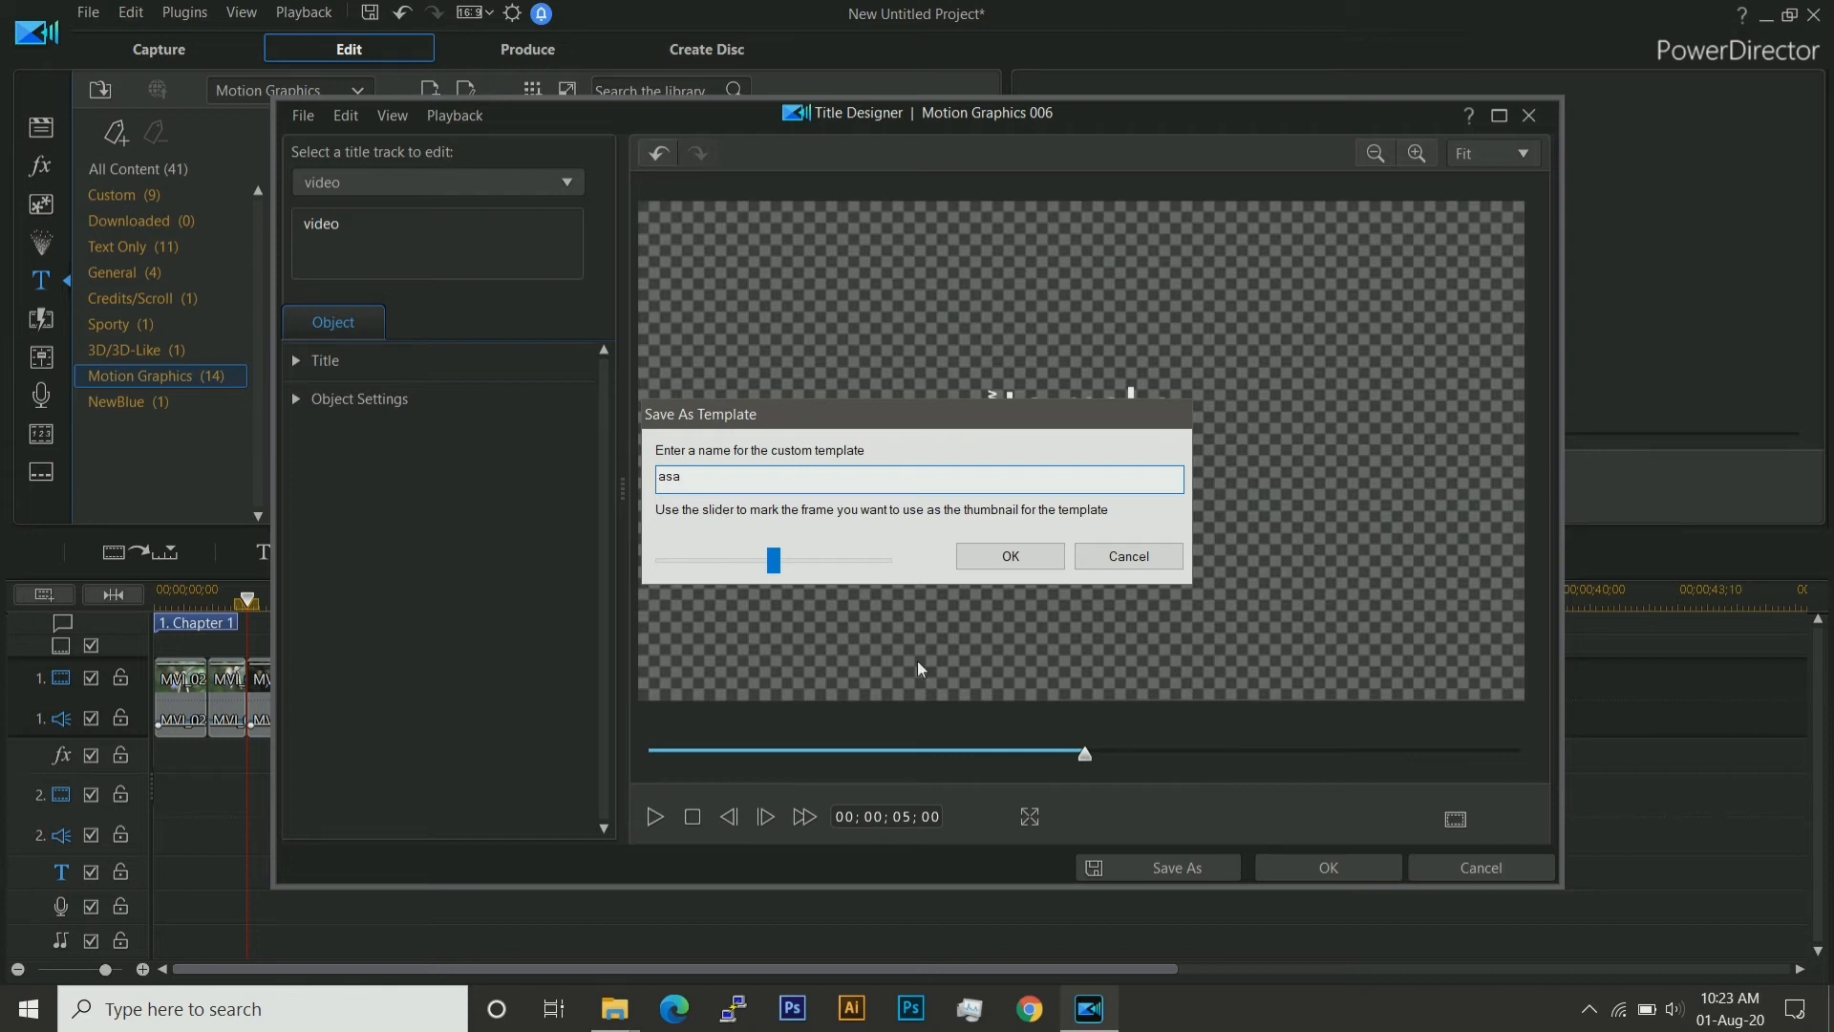
type("asa")
left_click(1010, 556)
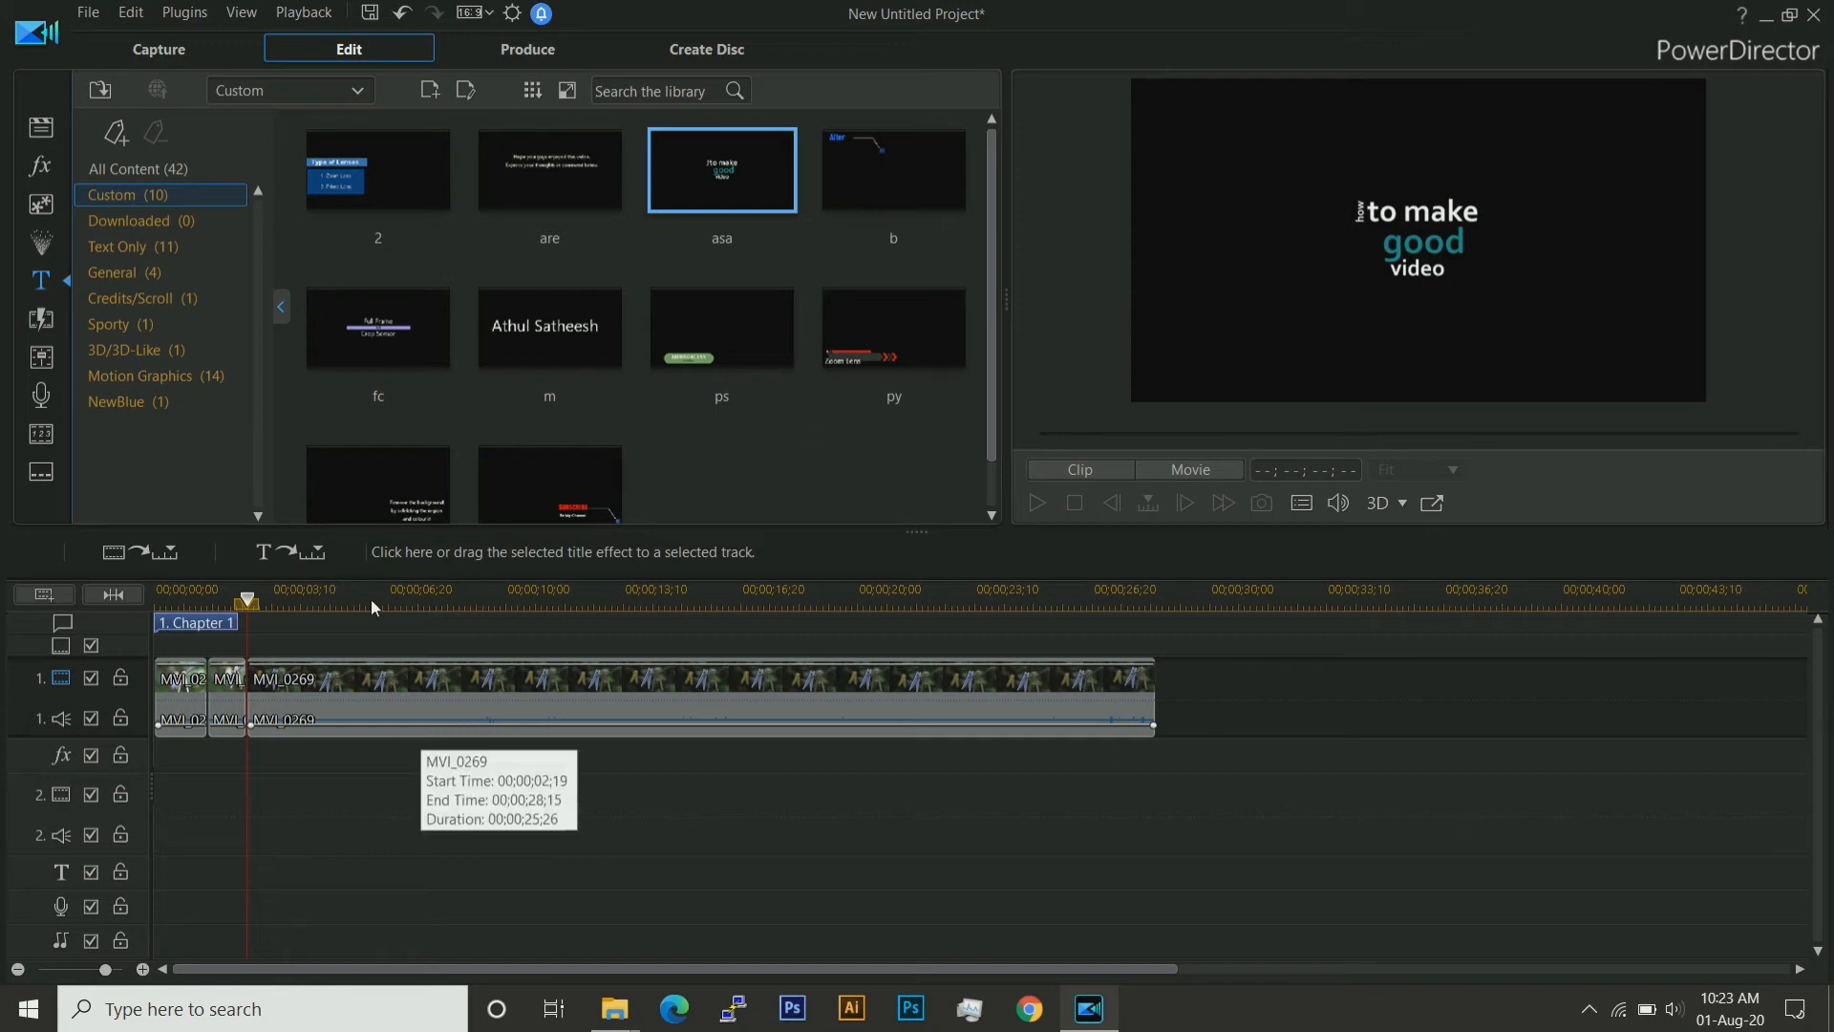
Add the custom title asa to video track 2 at 00;00;09;06, shorten it from its end and play the movie.
left_click_drag(248, 600, 478, 602)
scroll(426, 364, "down", 1)
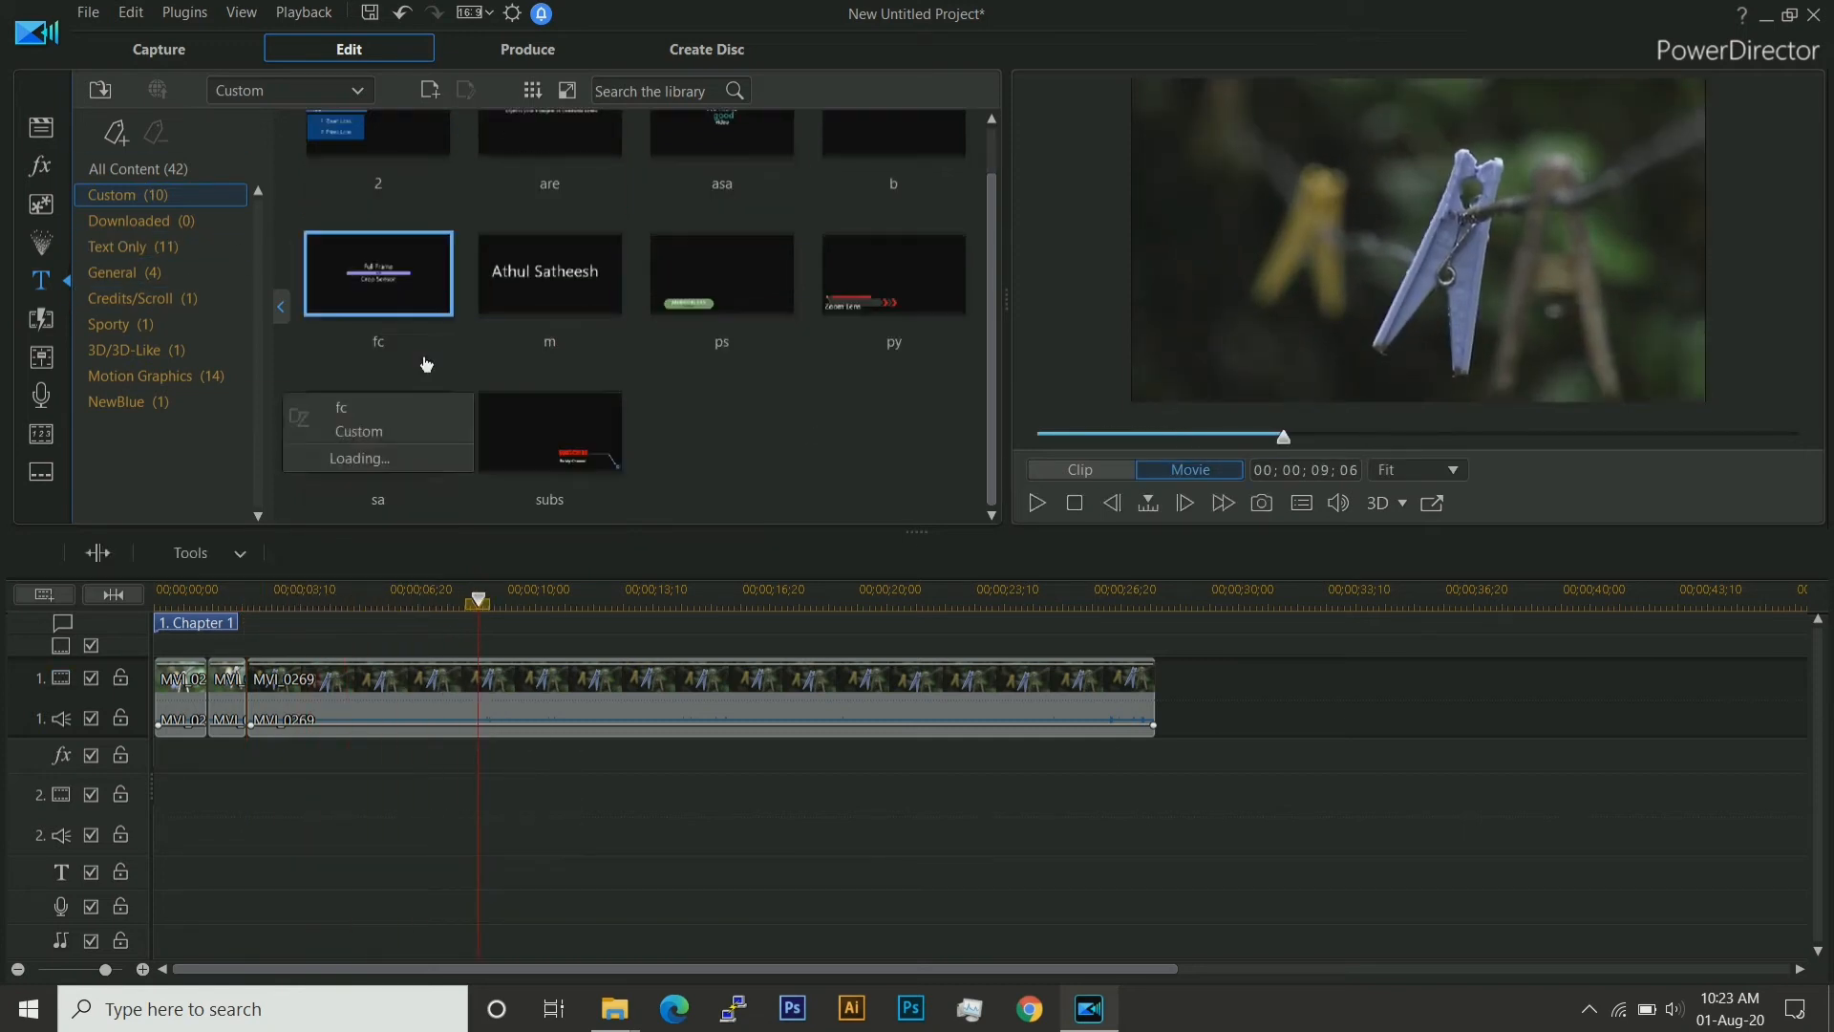
scroll(410, 422, "up", 1)
left_click_drag(722, 172, 497, 838)
left_click_drag(814, 812, 614, 812)
left_click(450, 678)
left_click(1033, 506)
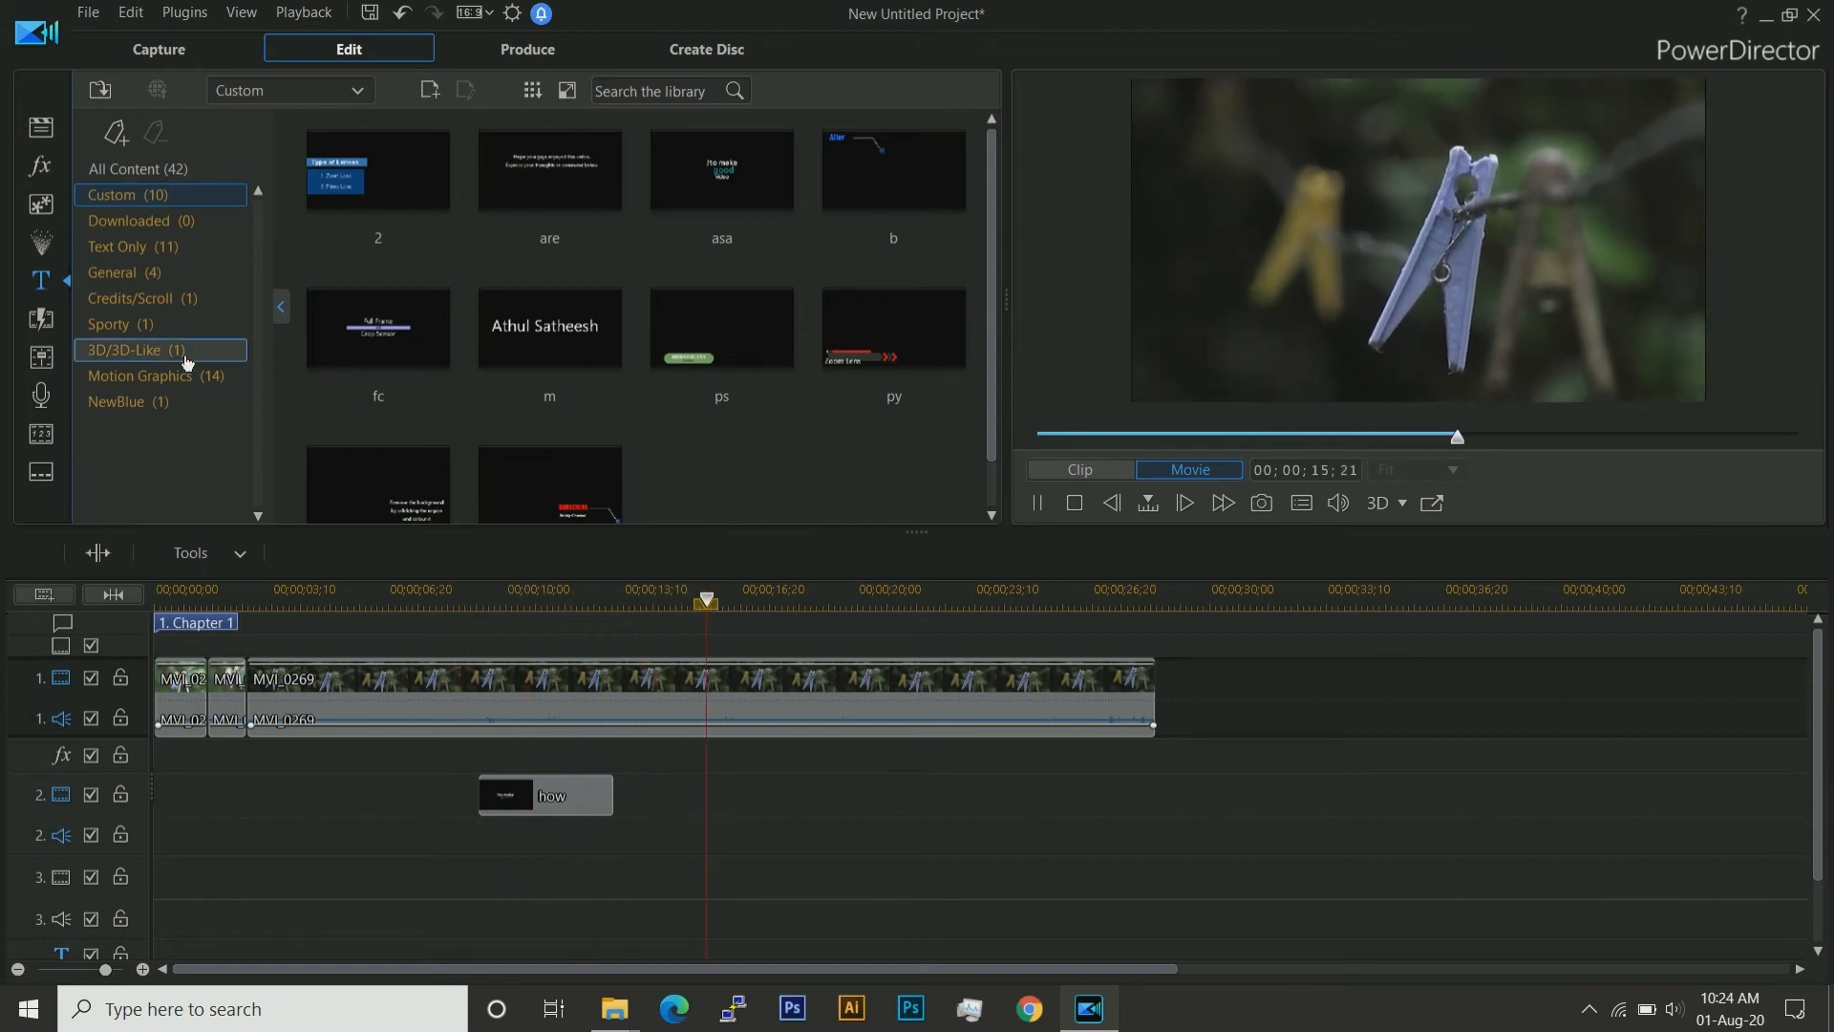
Browse the Motion Graphics titles and preview Motion Graphics 011 and Motion Graphics 013.
left_click(156, 375)
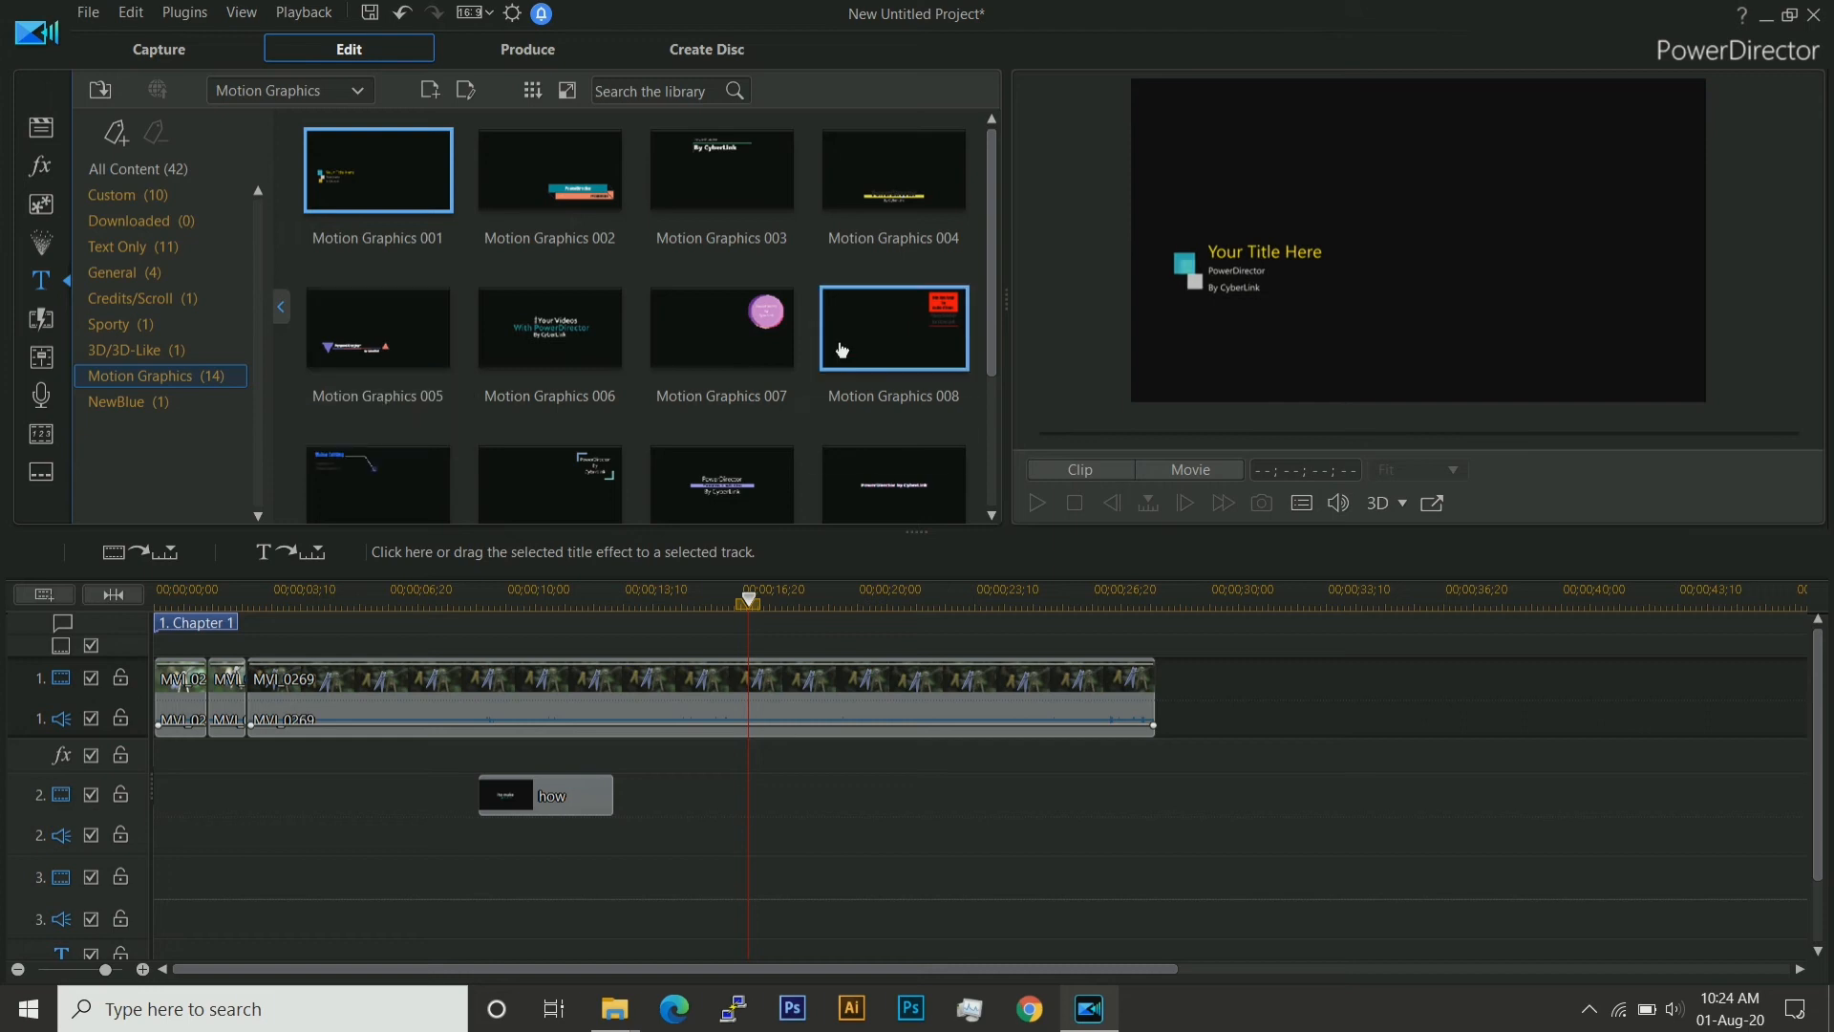
scroll(946, 331, "down", 2)
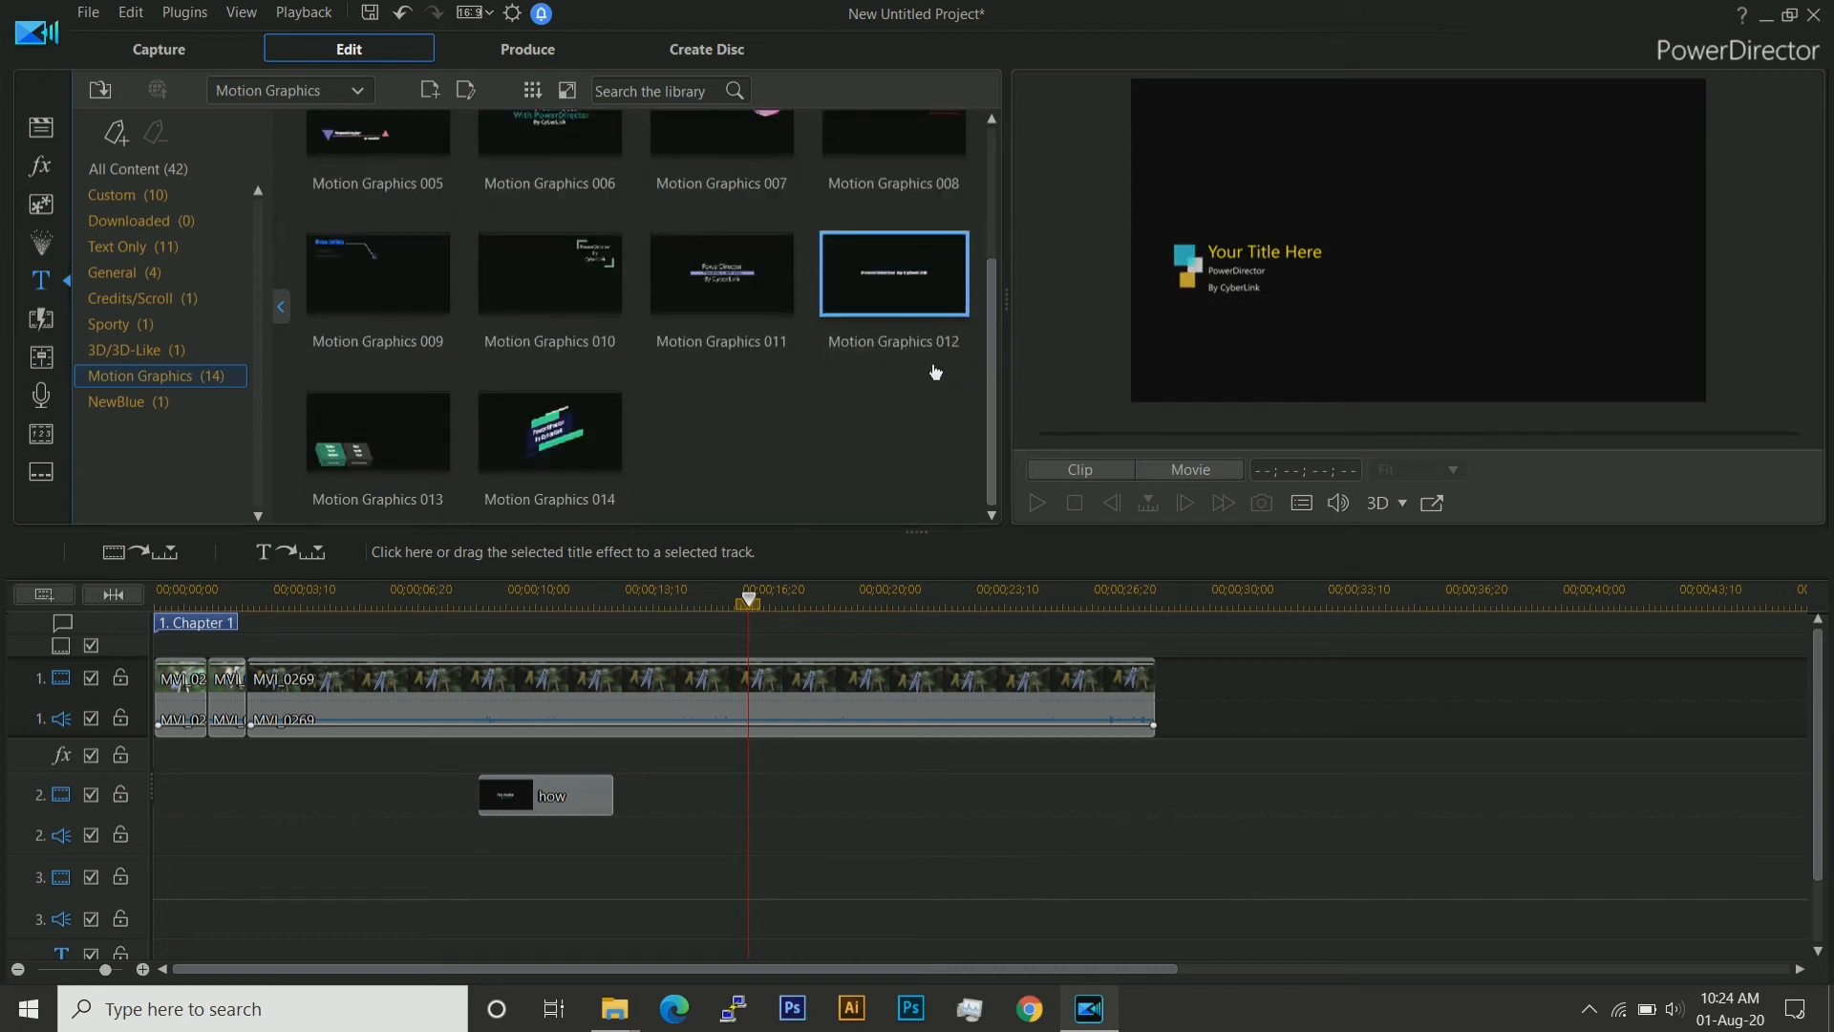
left_click(721, 267)
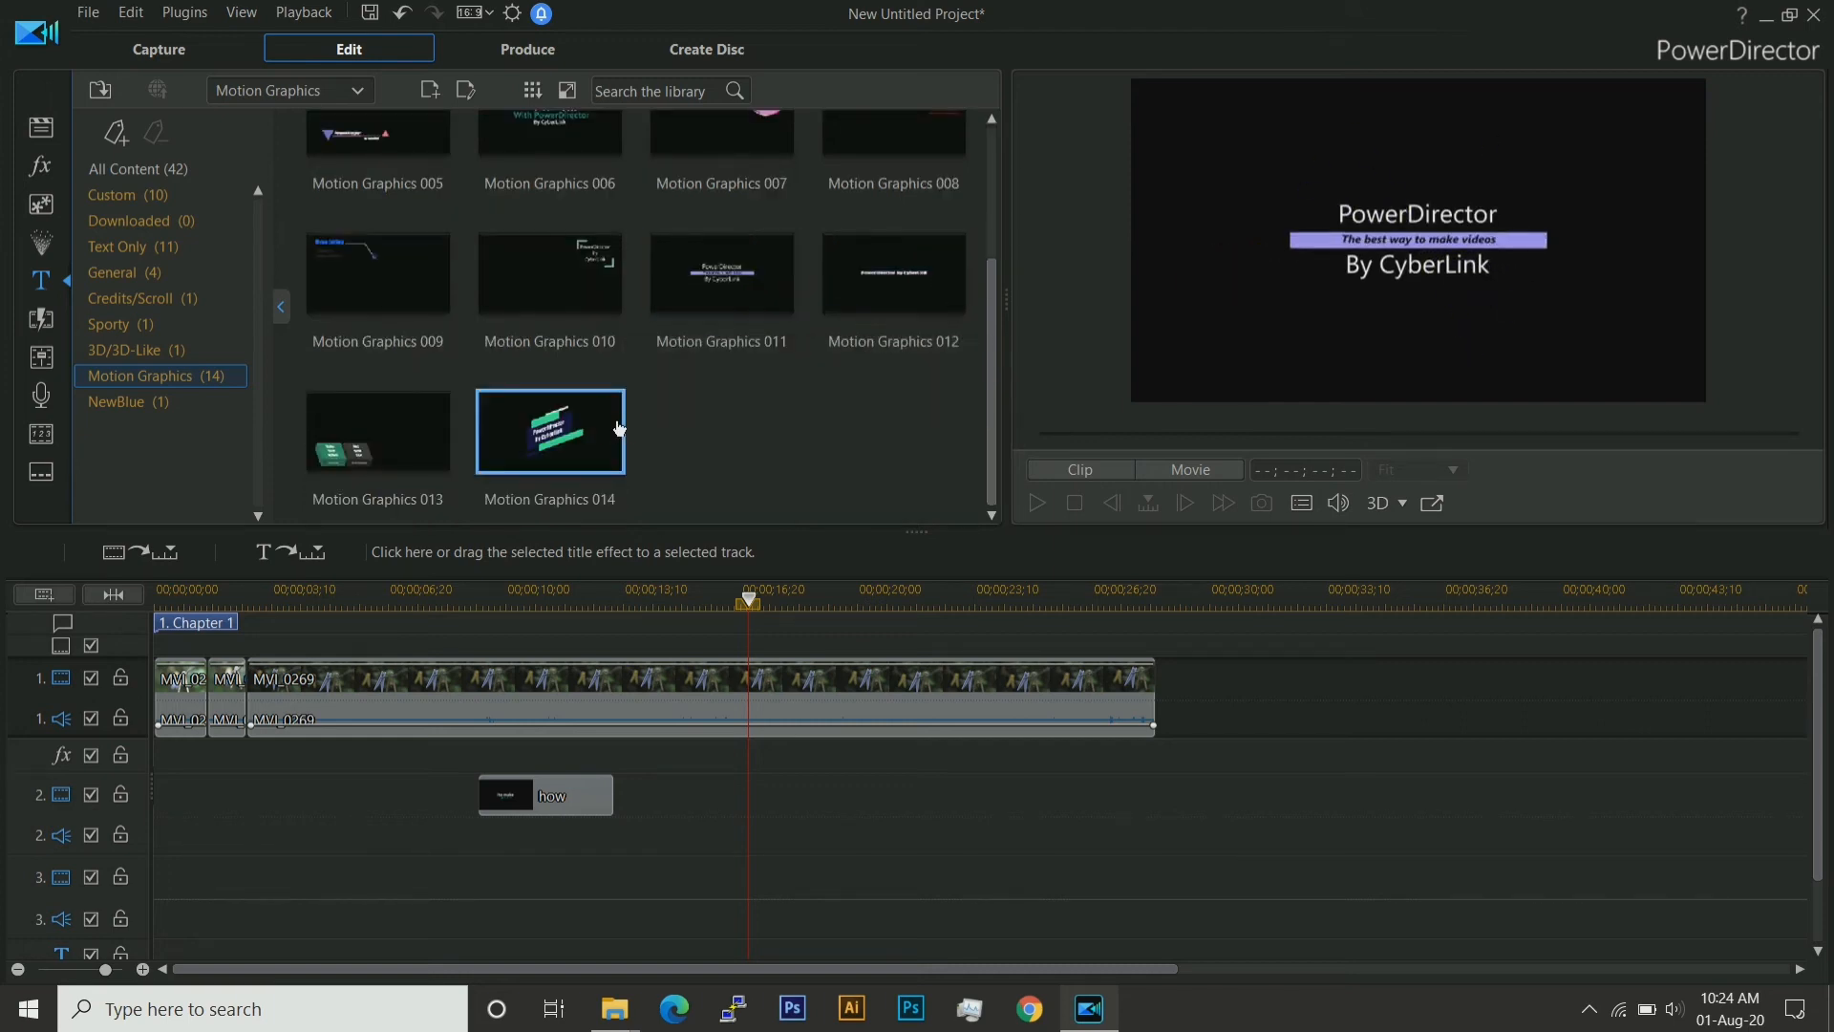
left_click(379, 435)
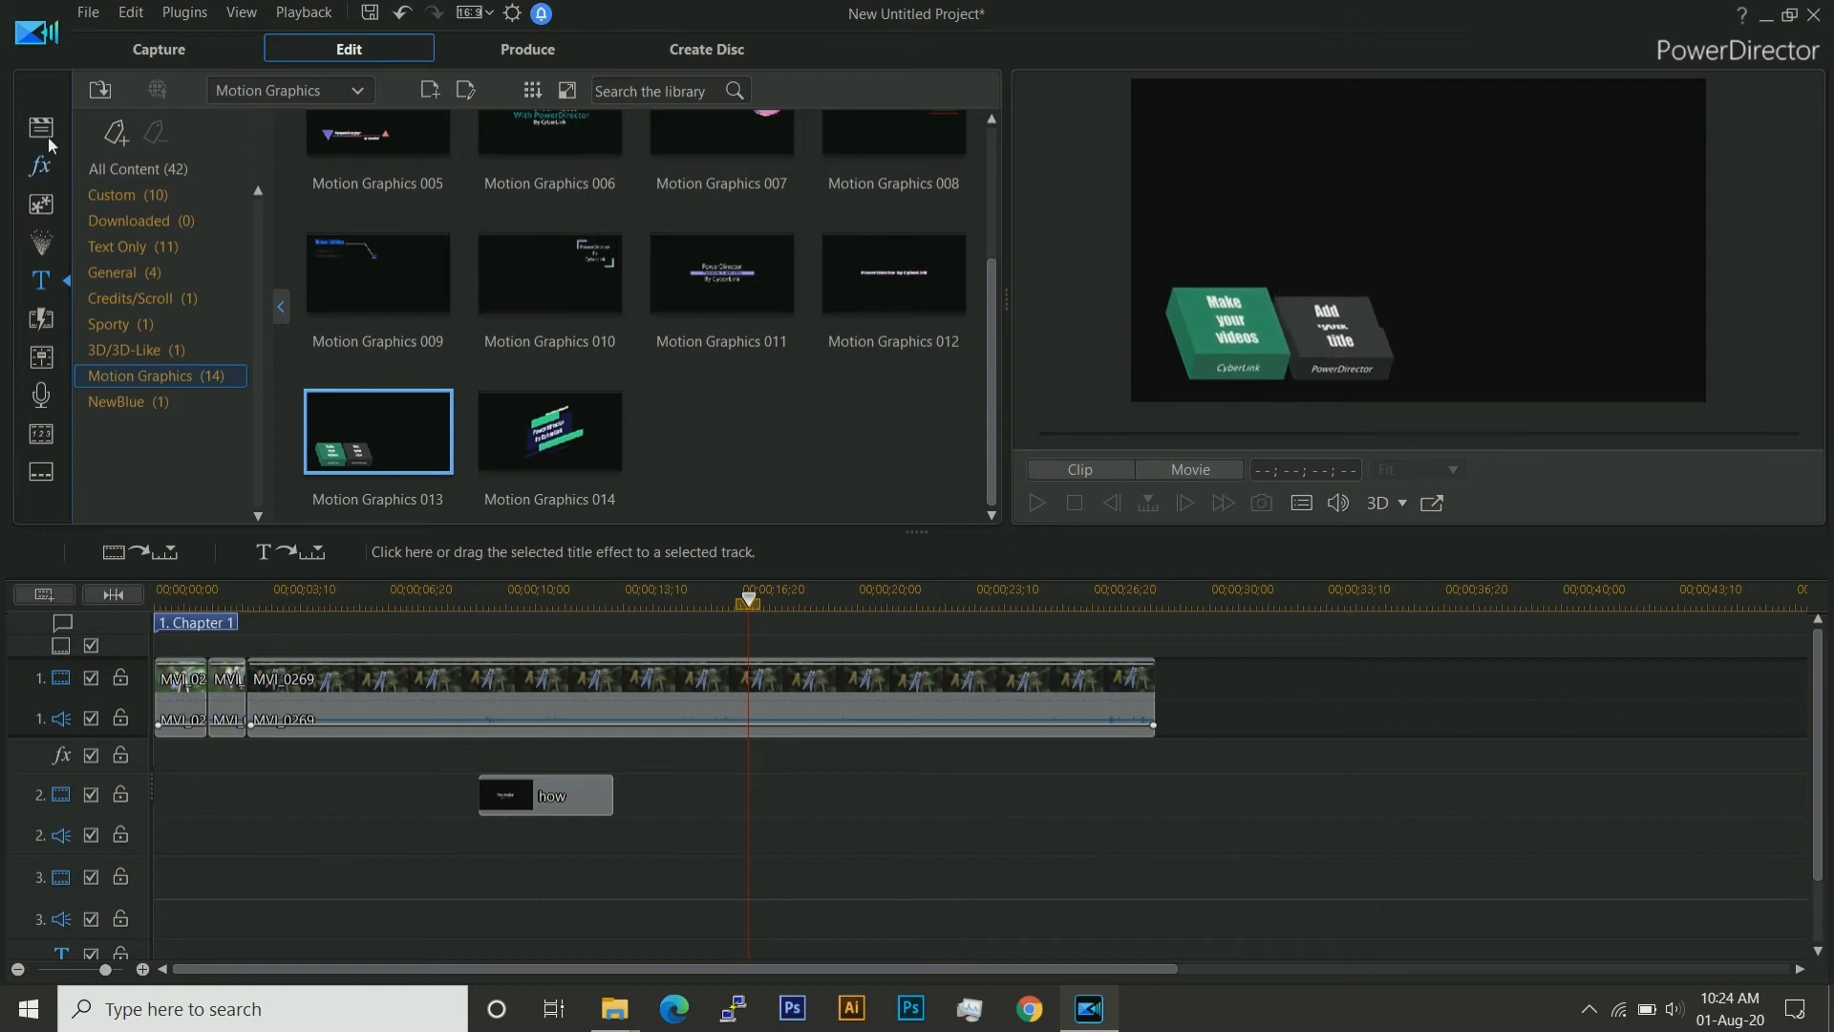
Try muting the MVI_0269 clip on track 1 and play the movie to check the sound.
left_click(533, 702)
right_click(532, 694)
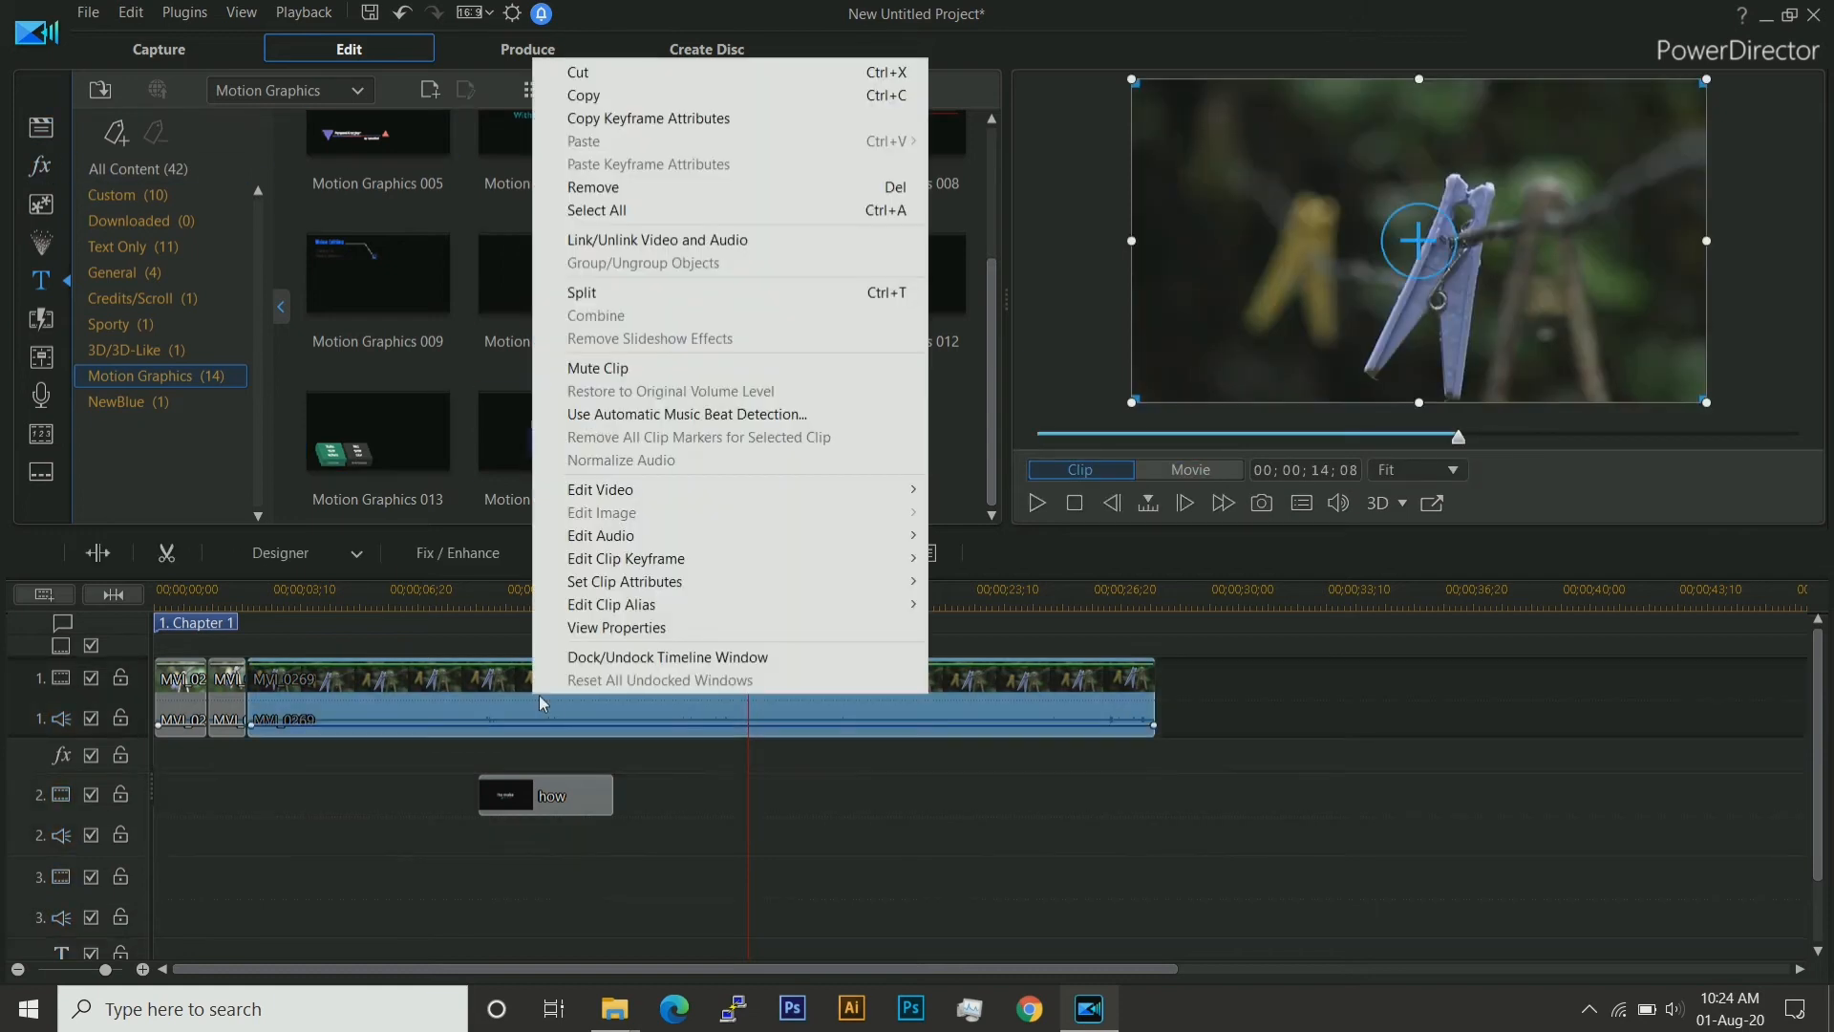
left_click(676, 367)
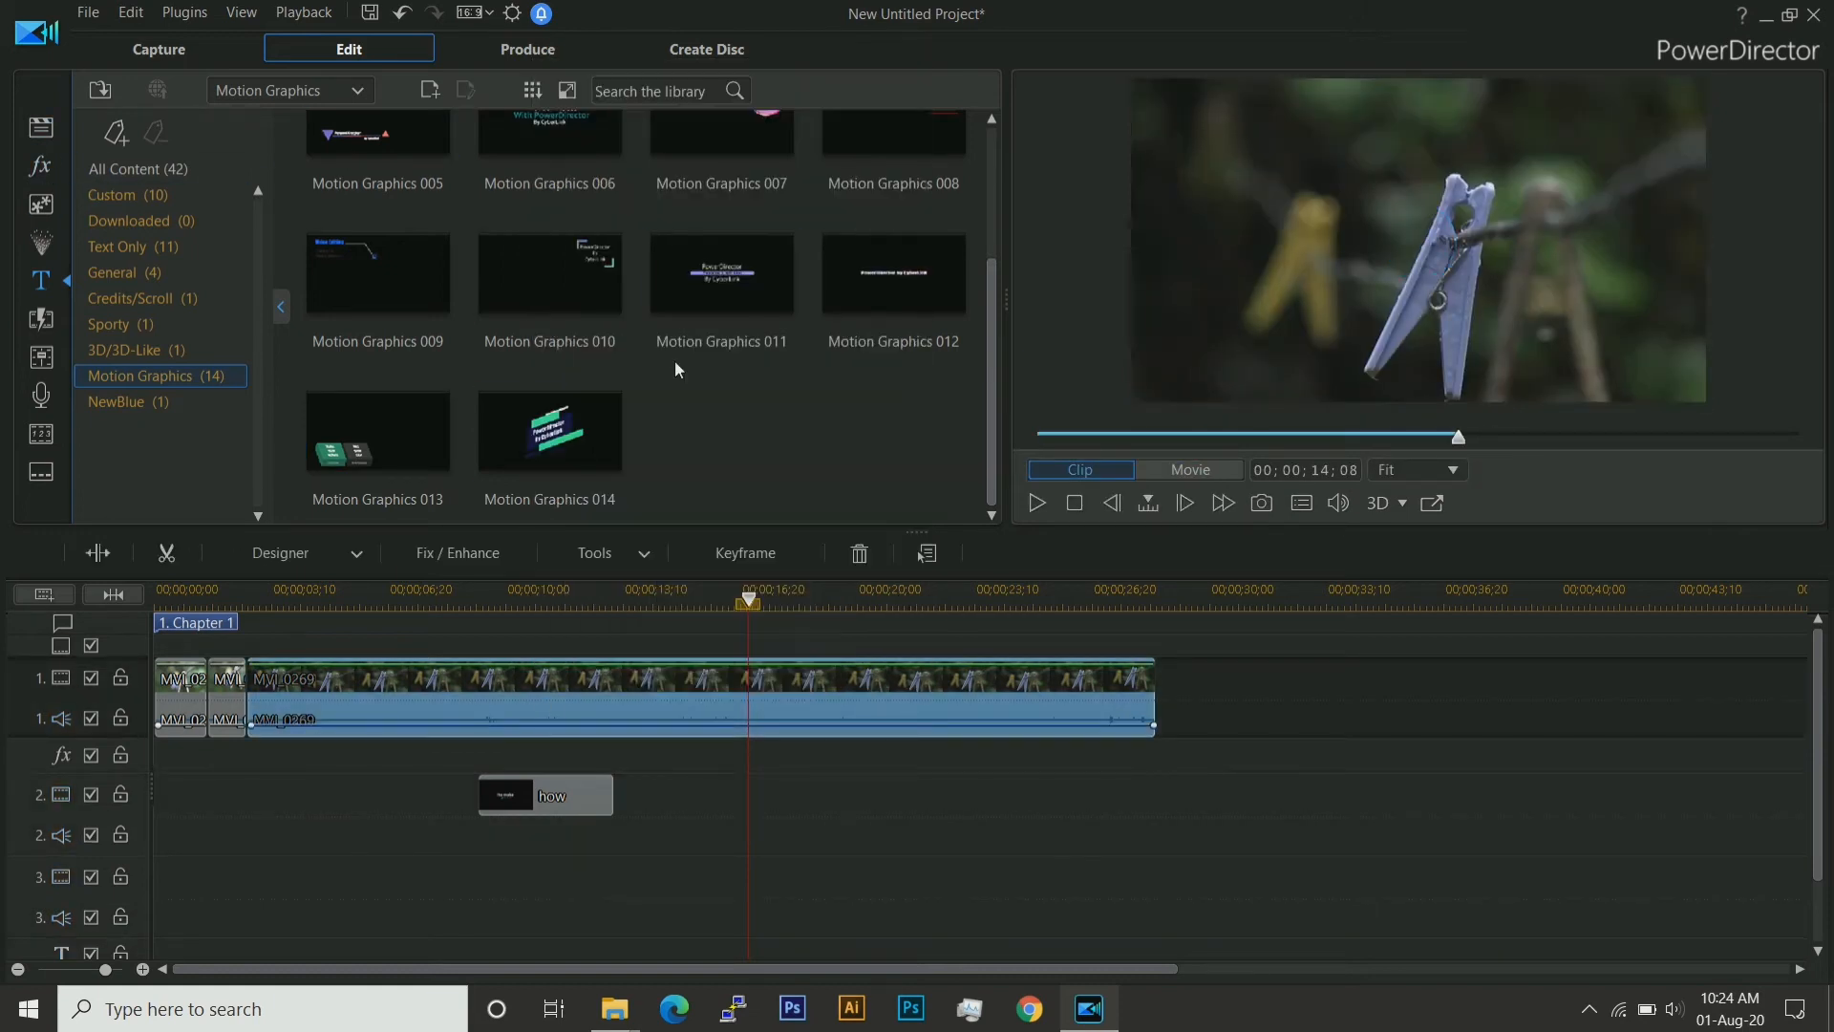
left_click(1035, 504)
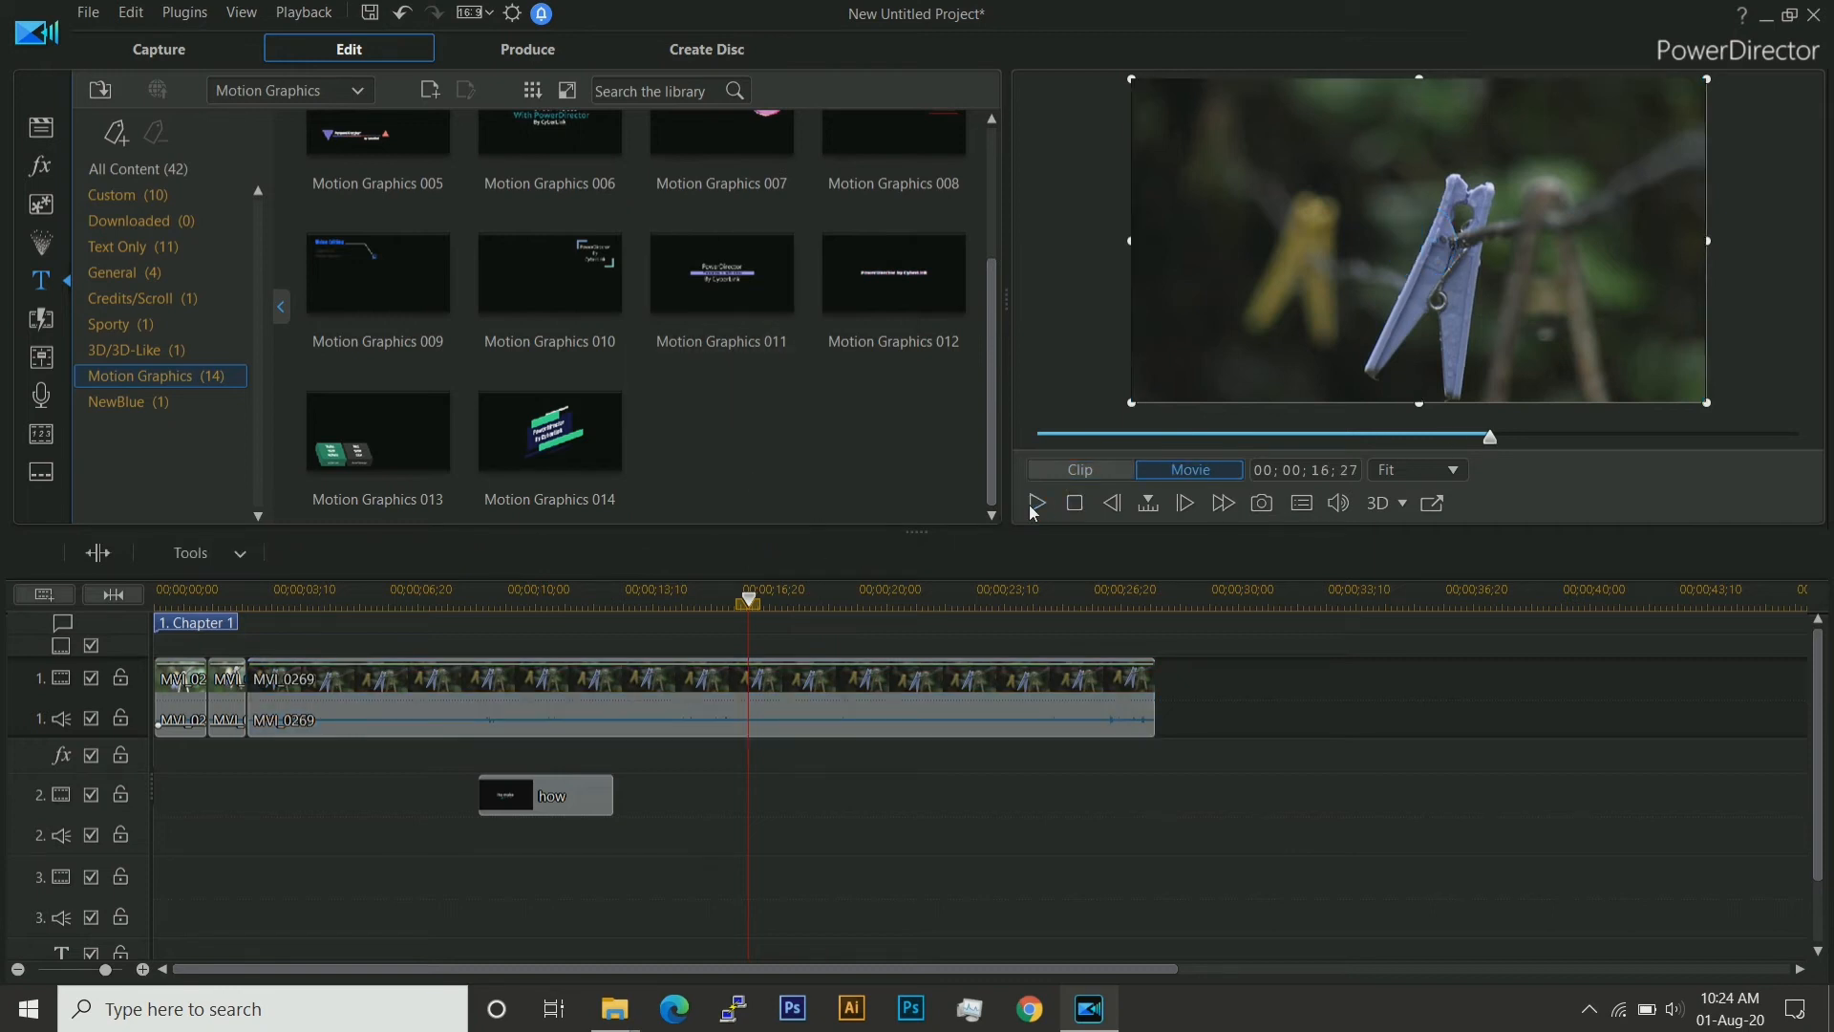
Unlink the video and audio of the MVI_0269 clip on track 1.
left_click(791, 688)
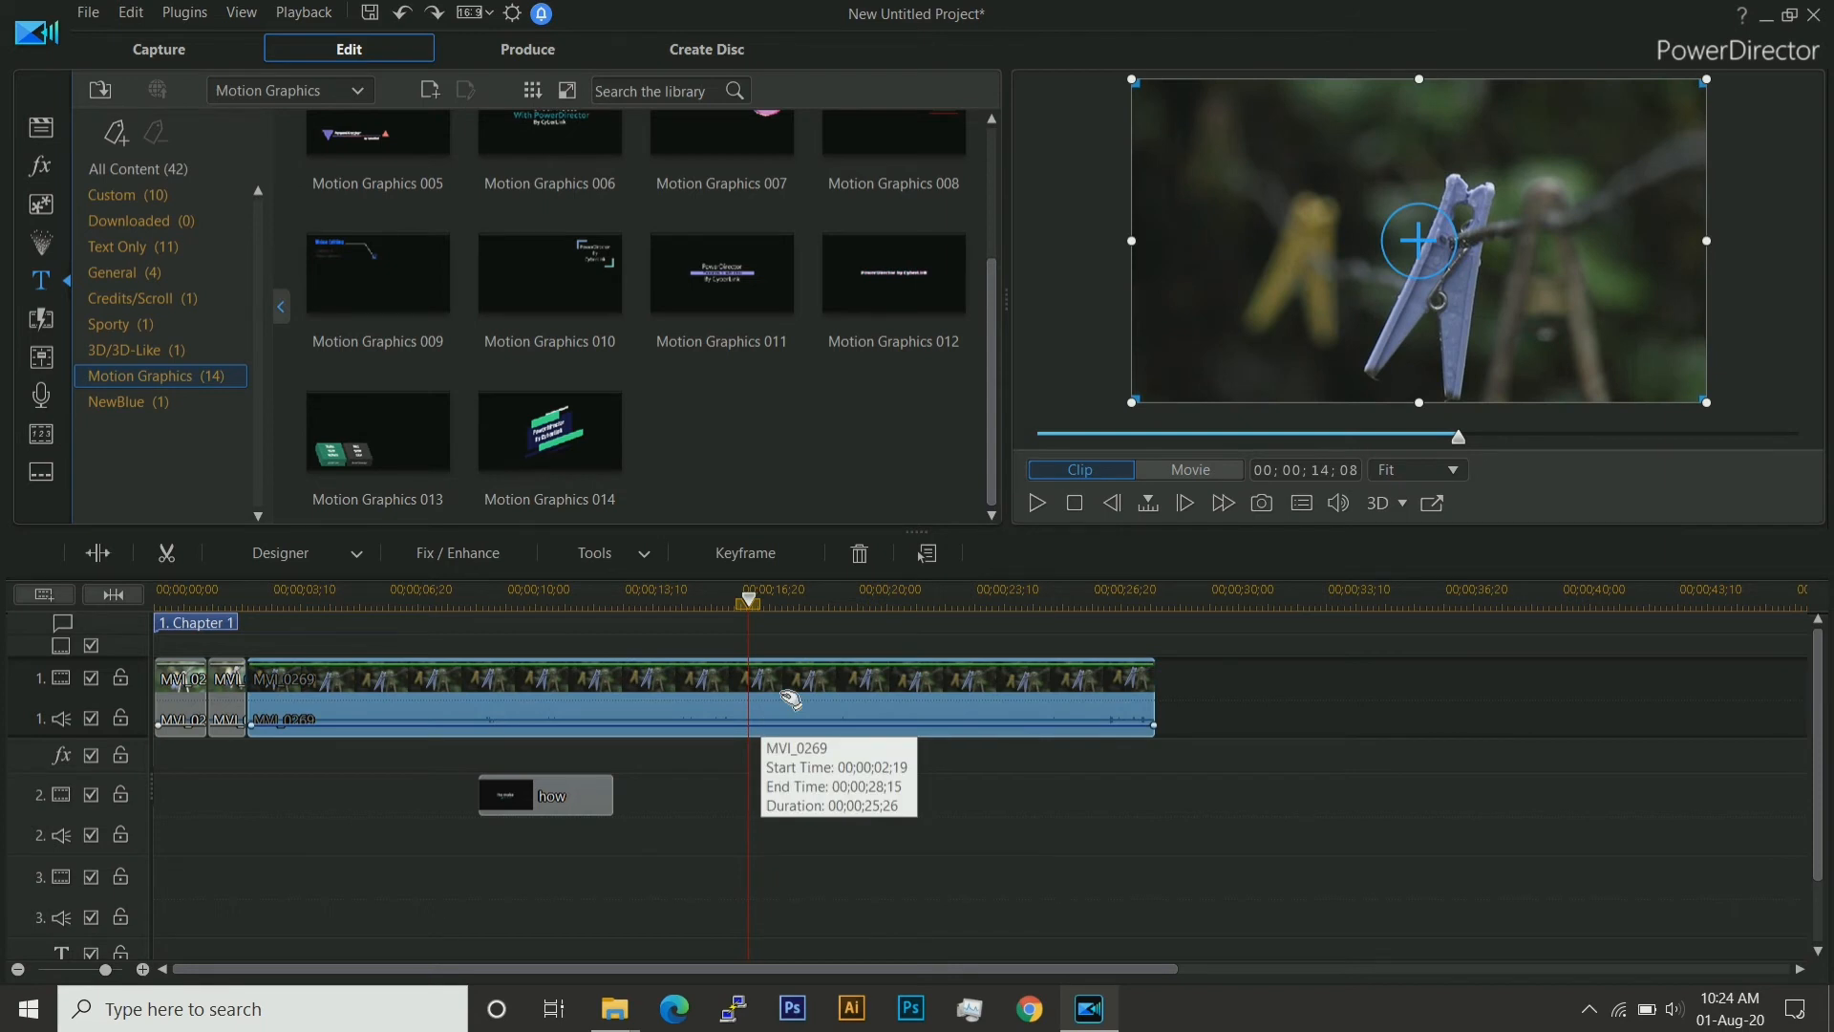
right_click(906, 694)
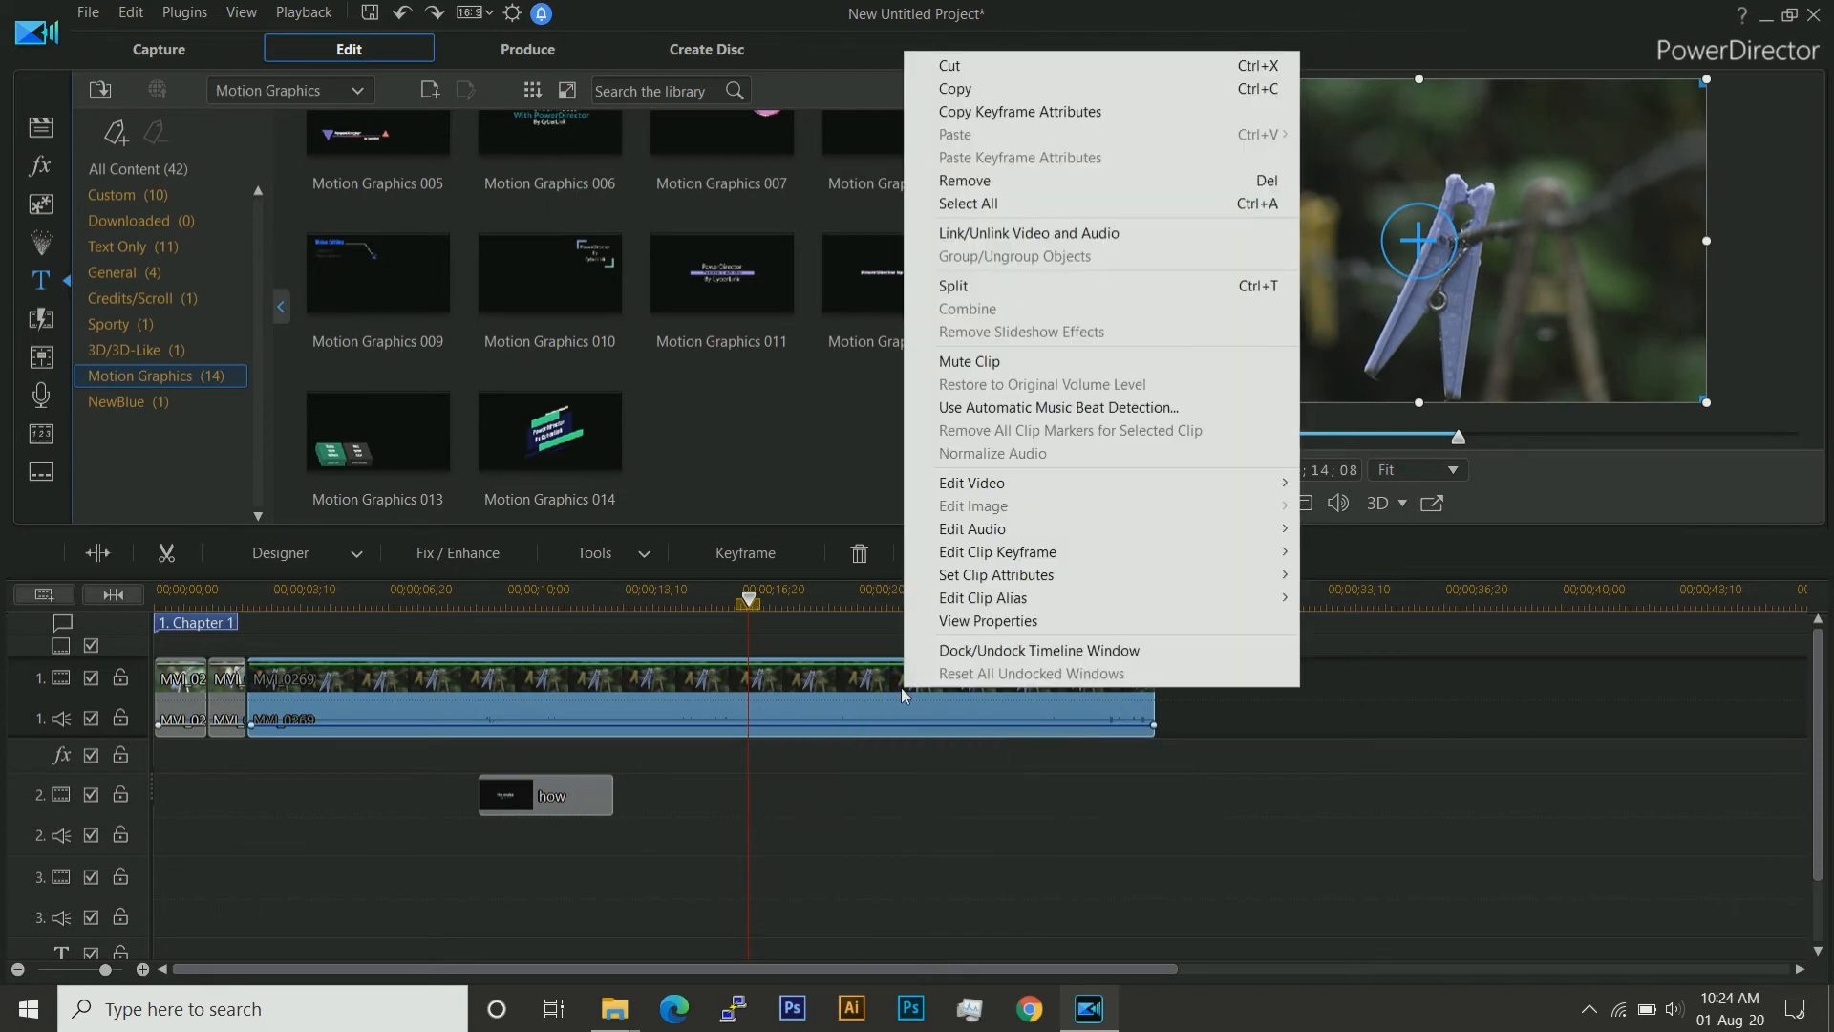
left_click(1062, 233)
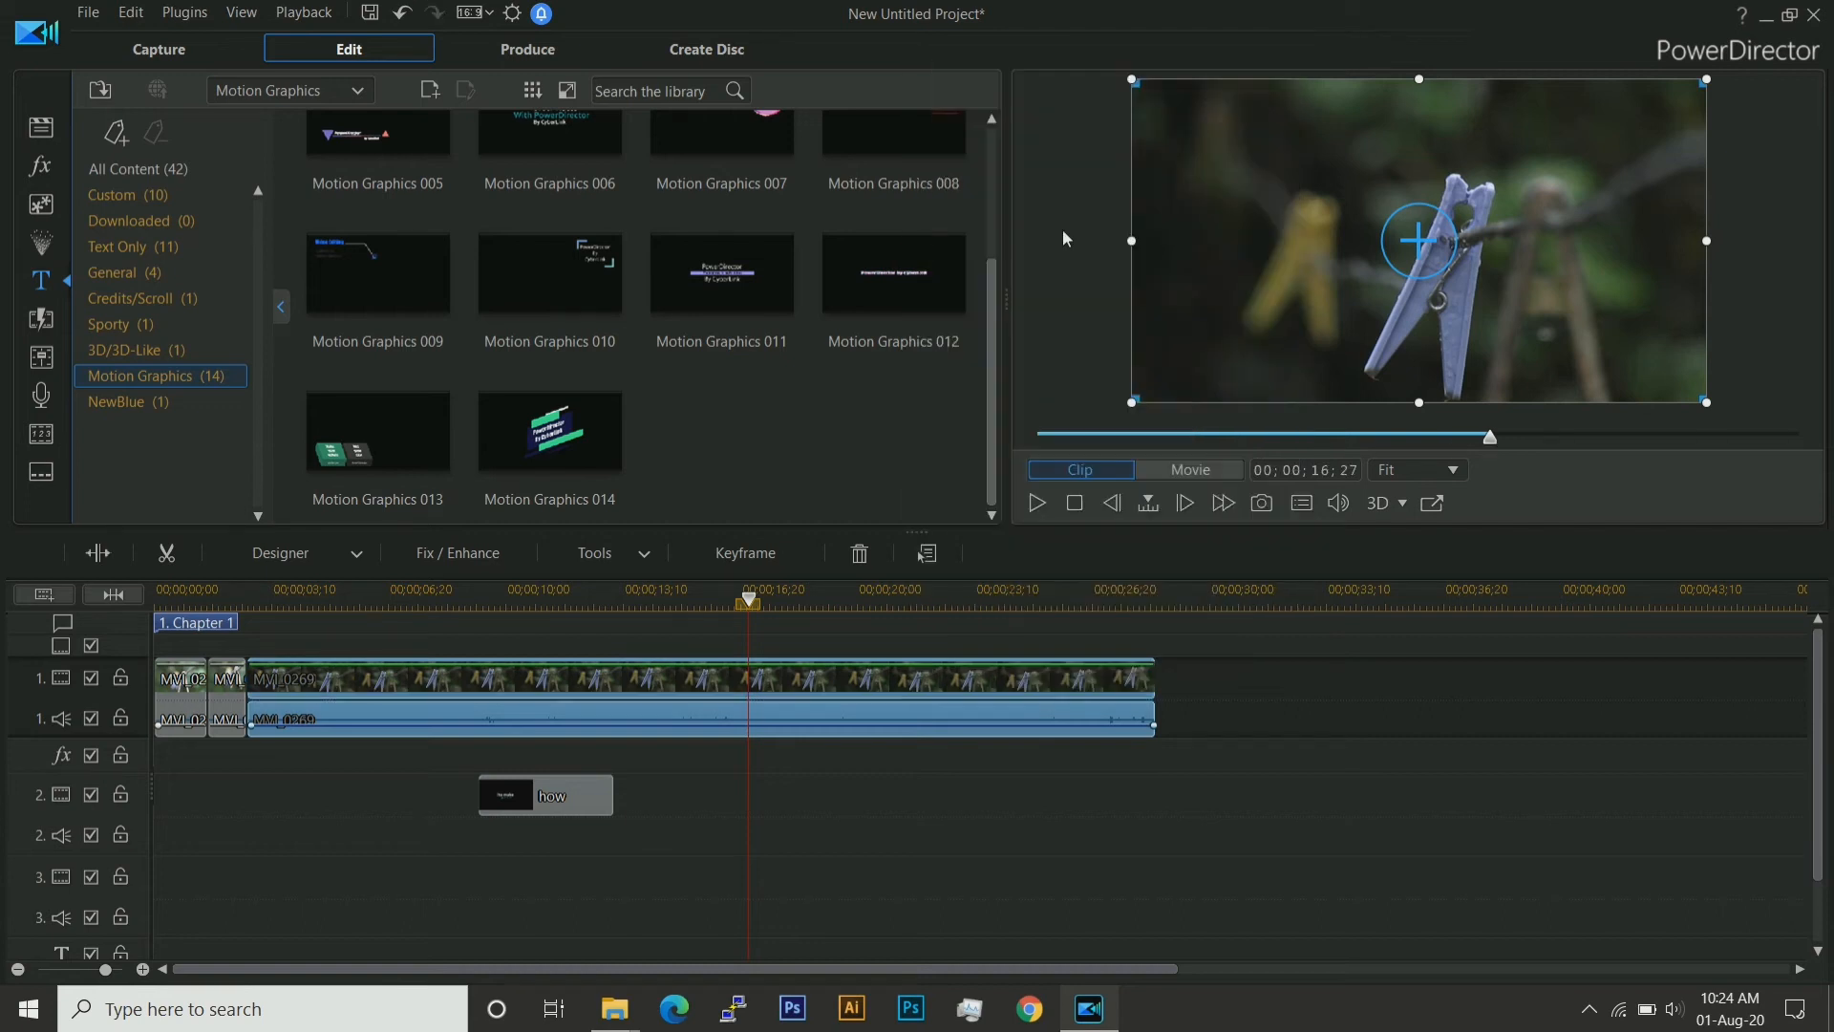
Move only the MVI_0269 audio along audio track 1 to start at 00;00;13;20.
left_click(788, 693)
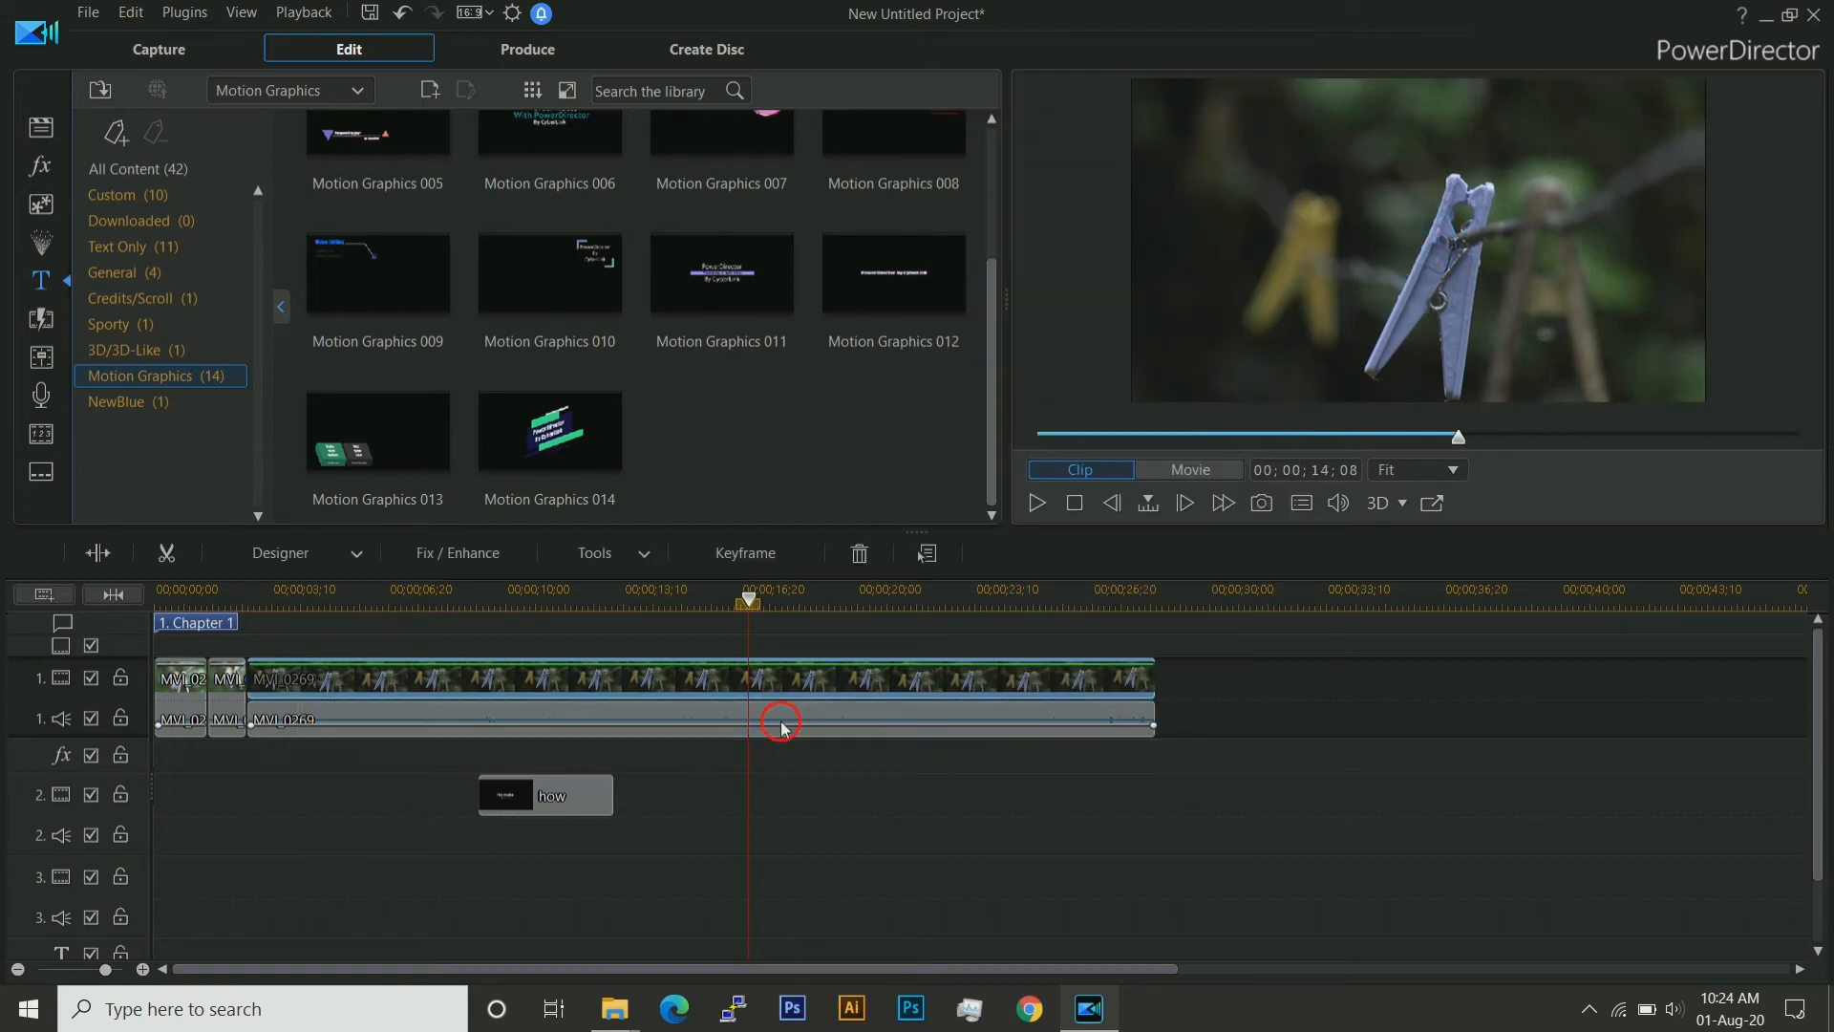
left_click(784, 723)
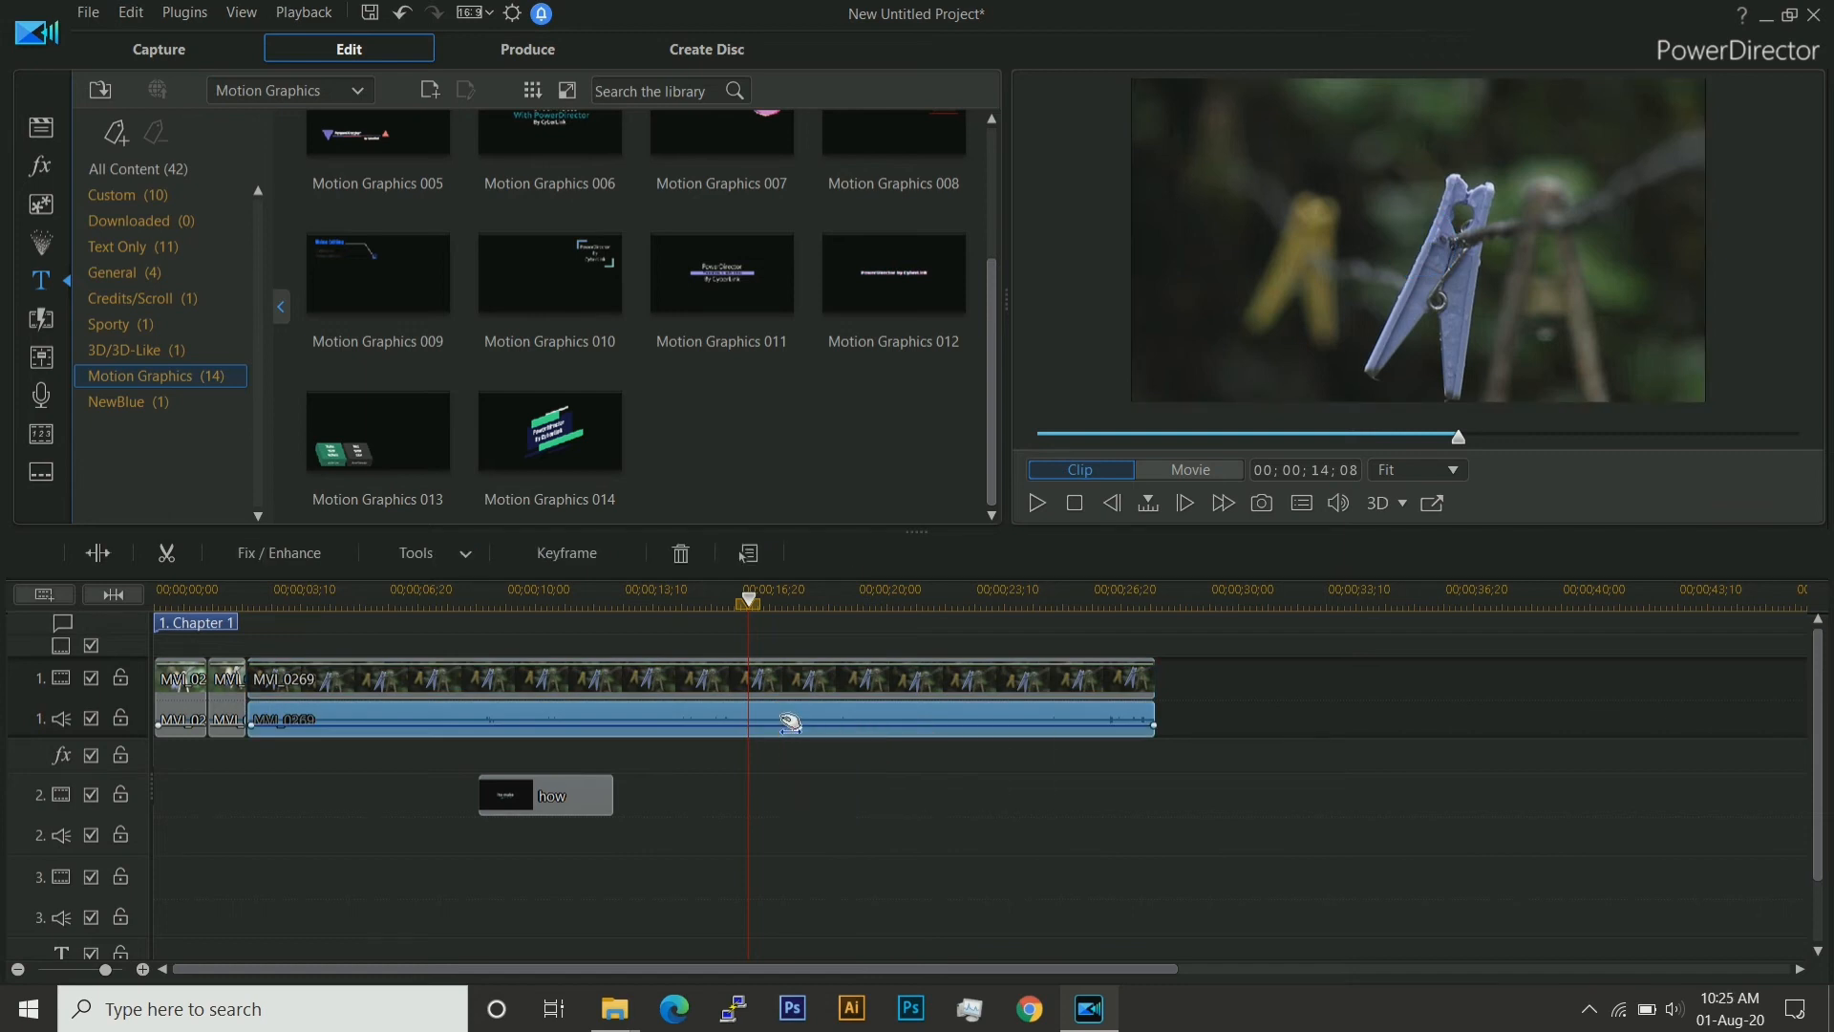
left_click_drag(789, 720, 1178, 744)
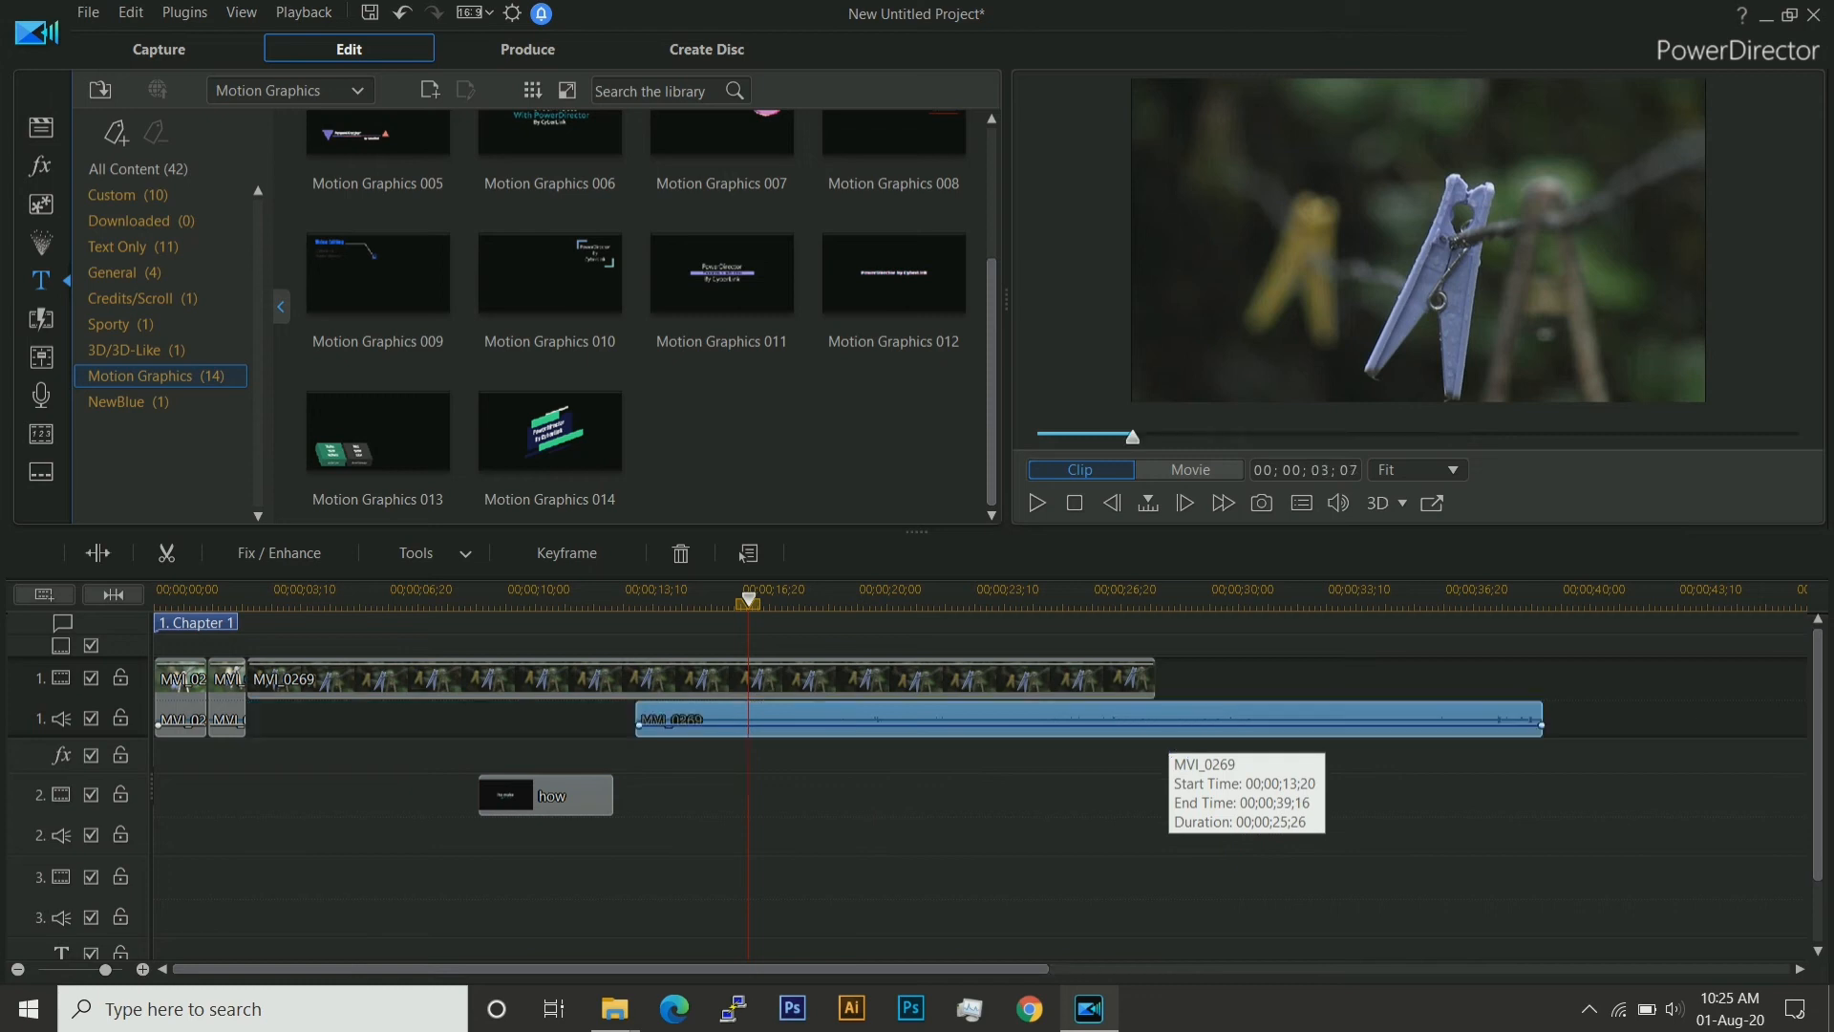
Try removing the MVI_0269 video portion from video track 1 while leaving the gap.
left_click(896, 681)
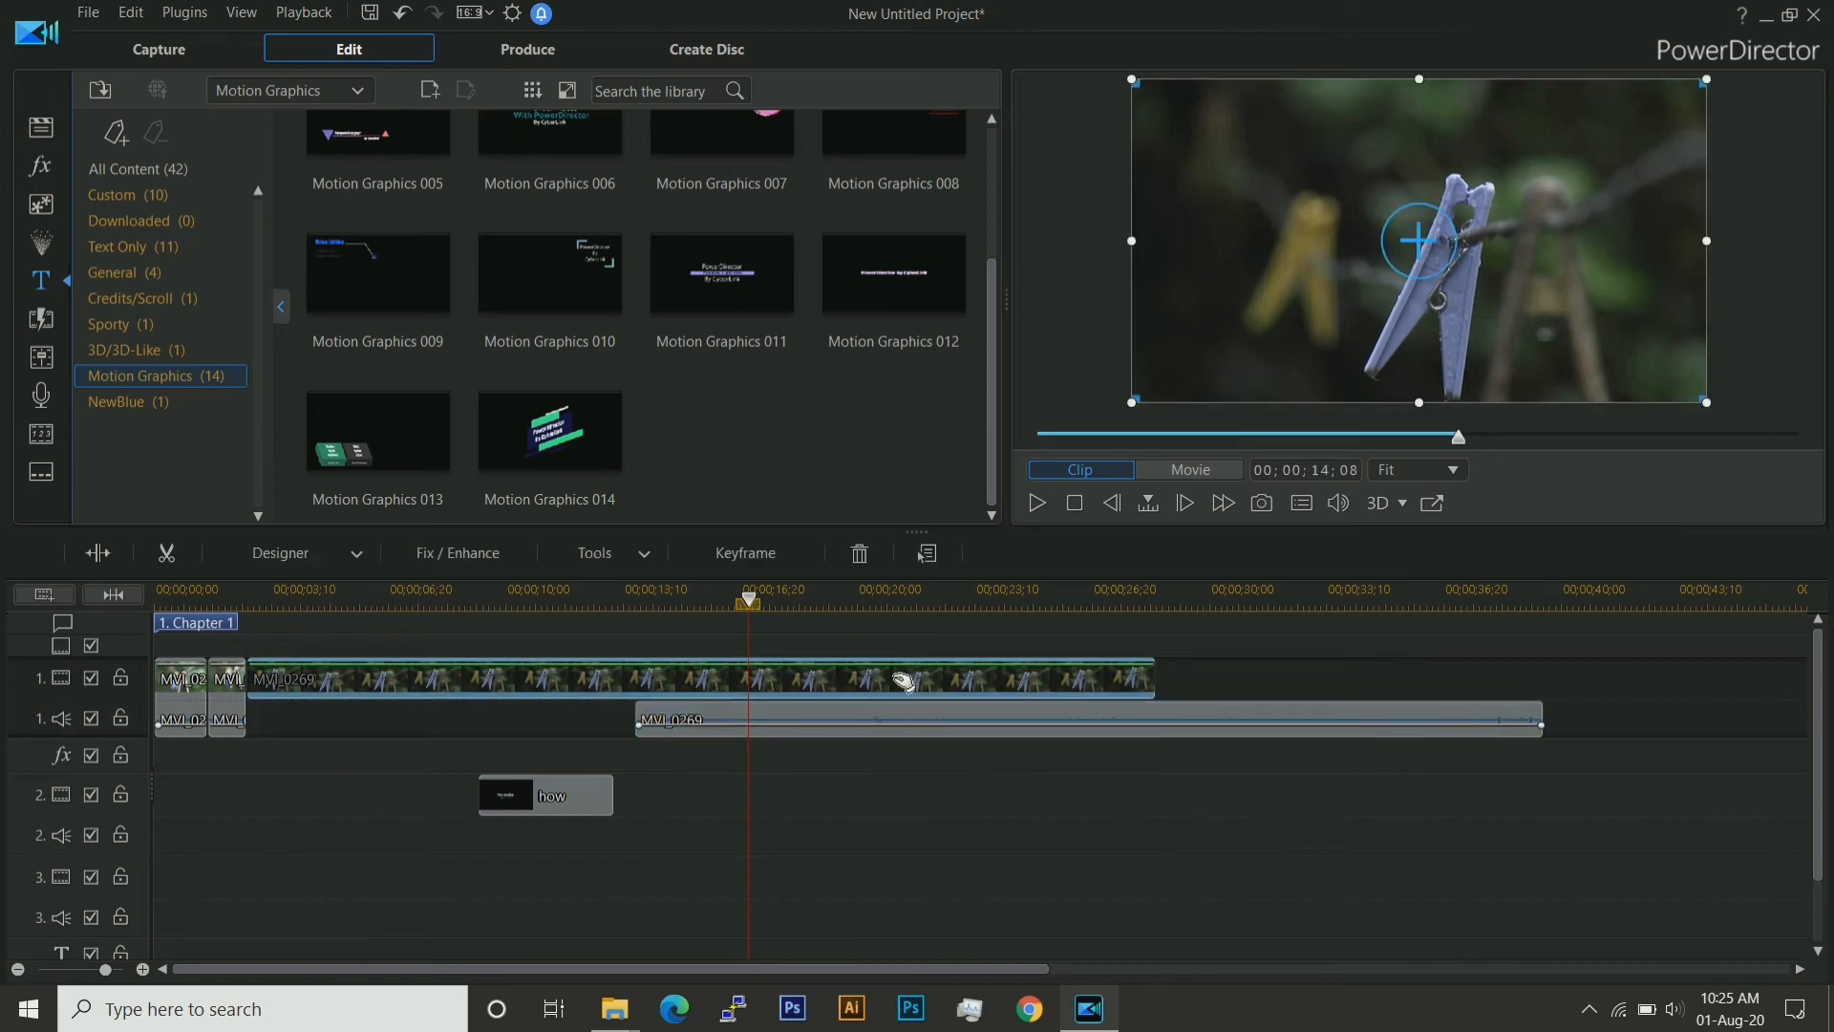
key("Delete")
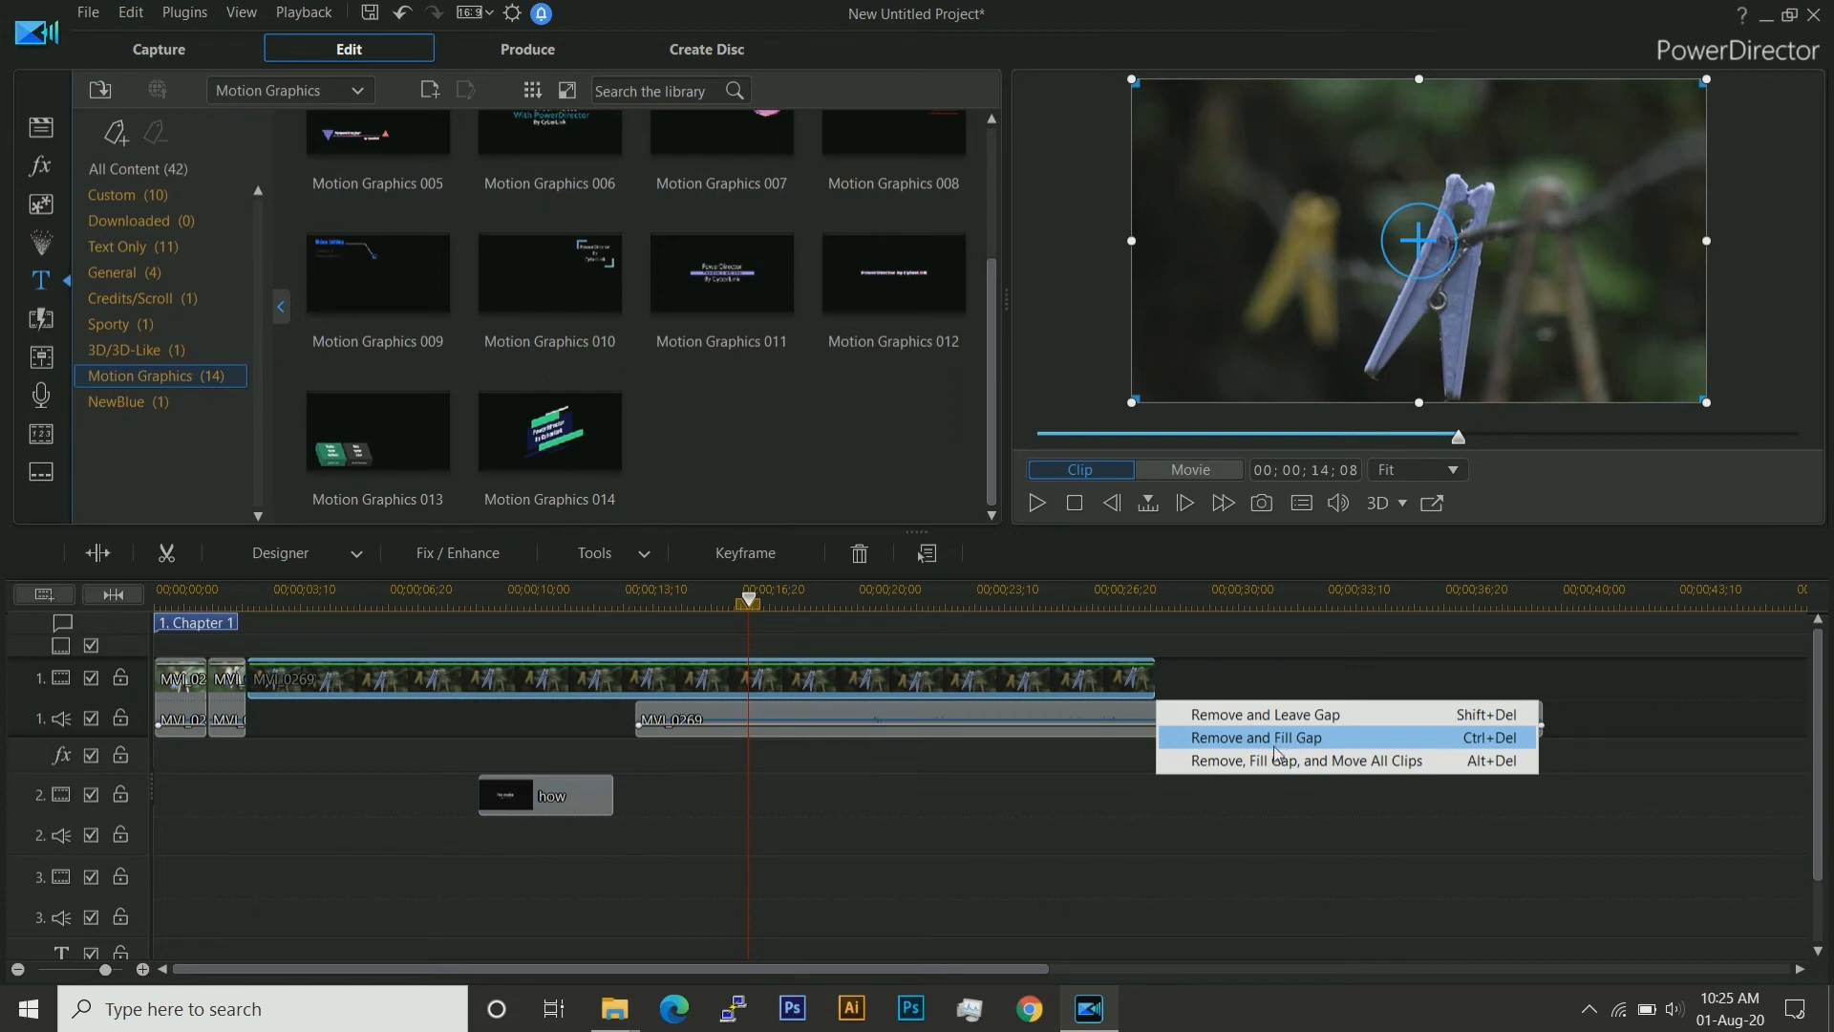
left_click(1227, 715)
Try moving the MVI_0269 audio back directly after the MVI_0266 segments, and undo both this move and the video removal.
left_click(843, 723)
left_click_drag(843, 723, 497, 730)
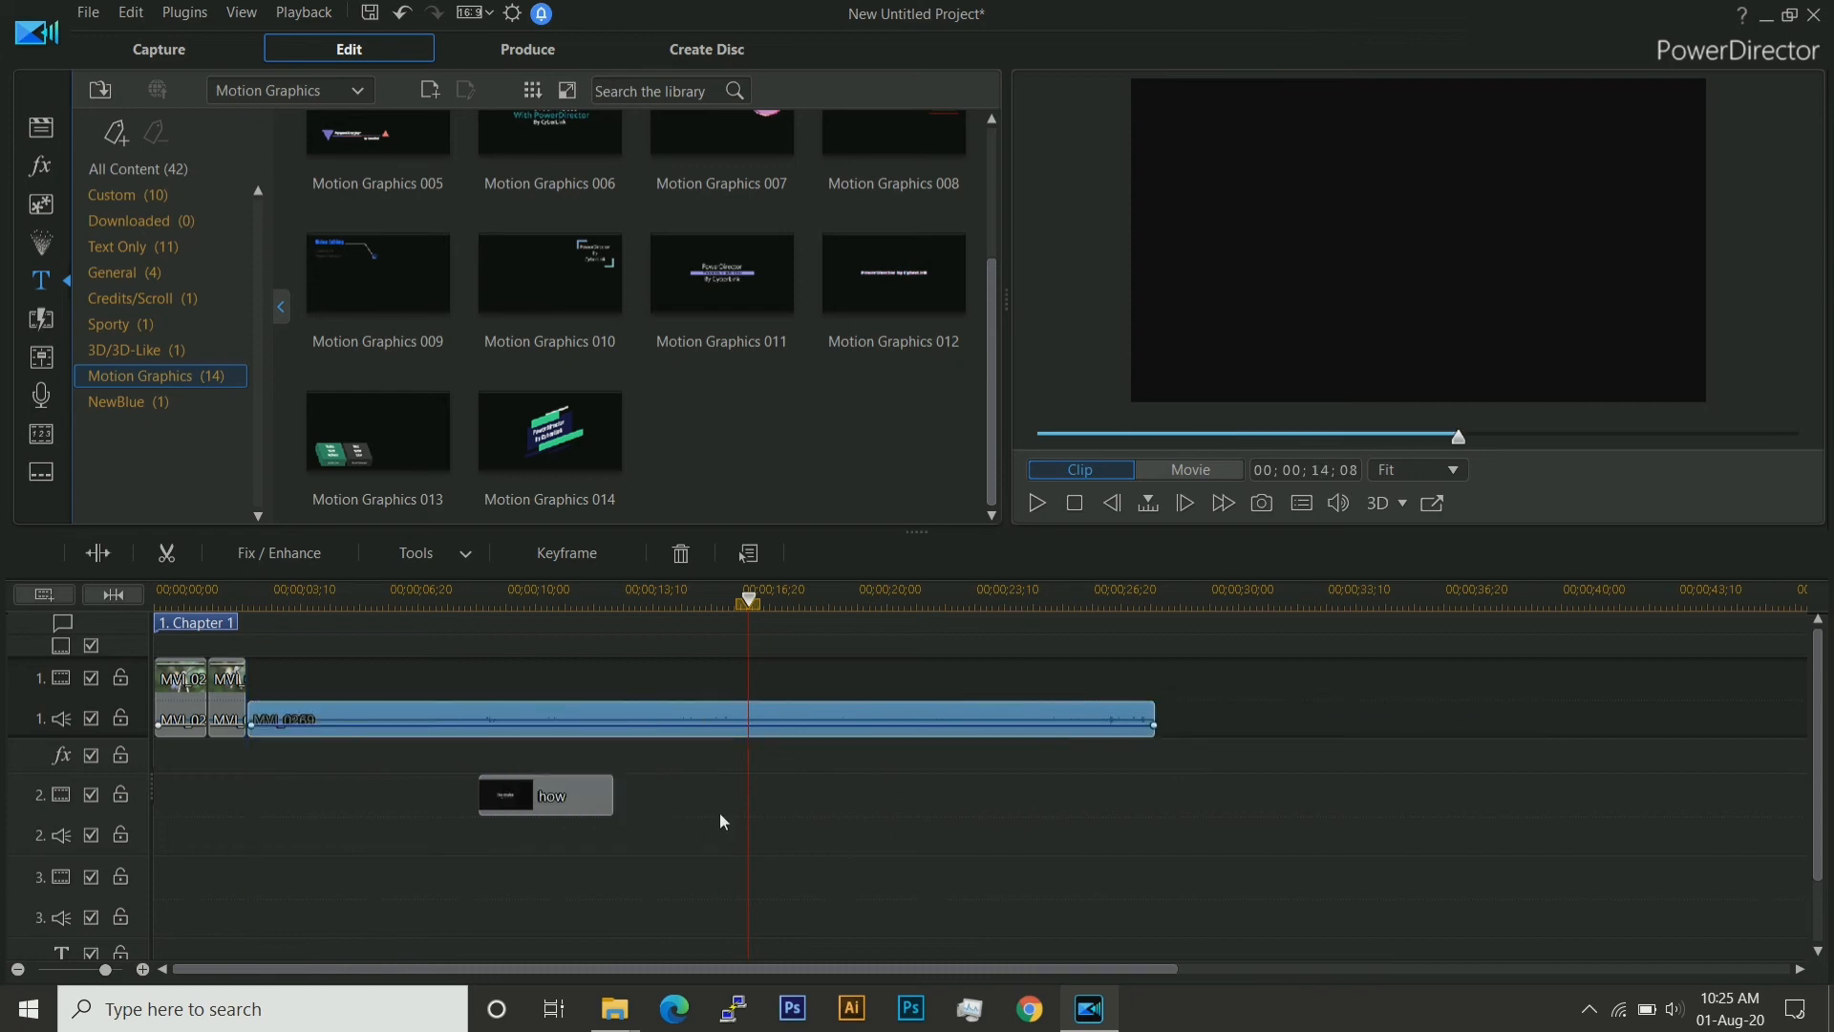
key("ctrl+z")
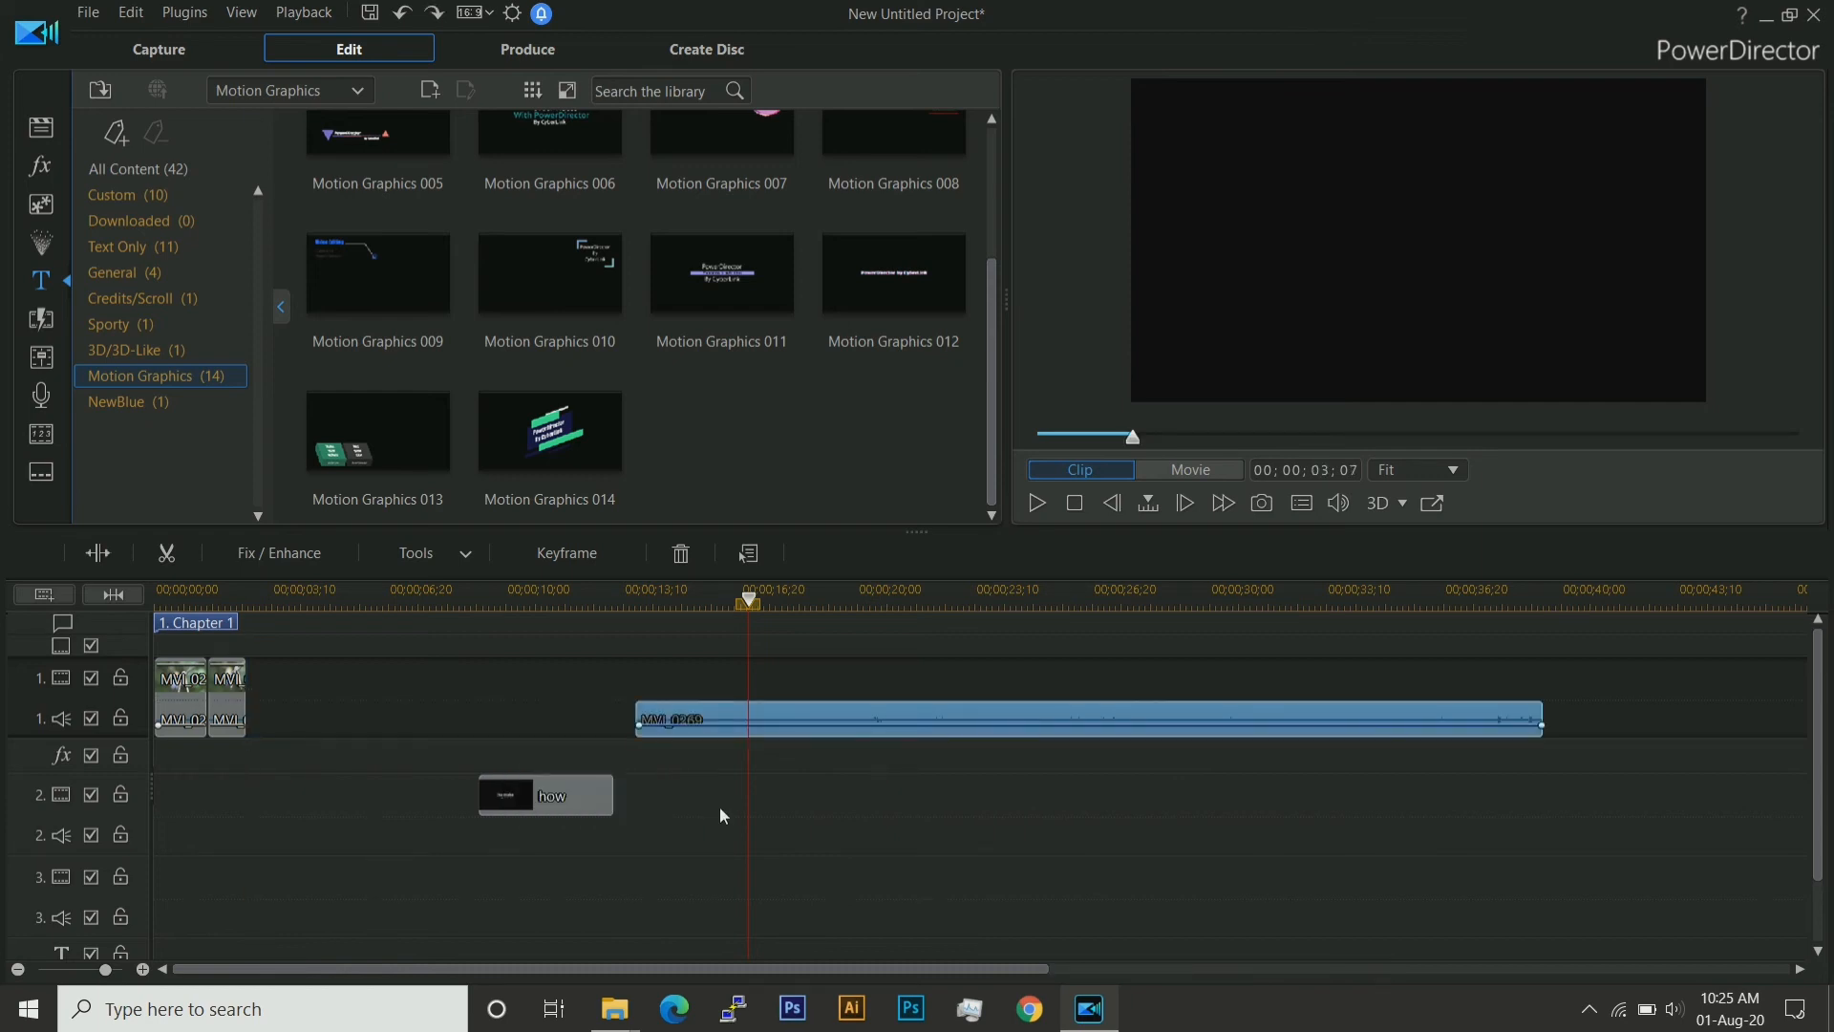
key("ctrl+z")
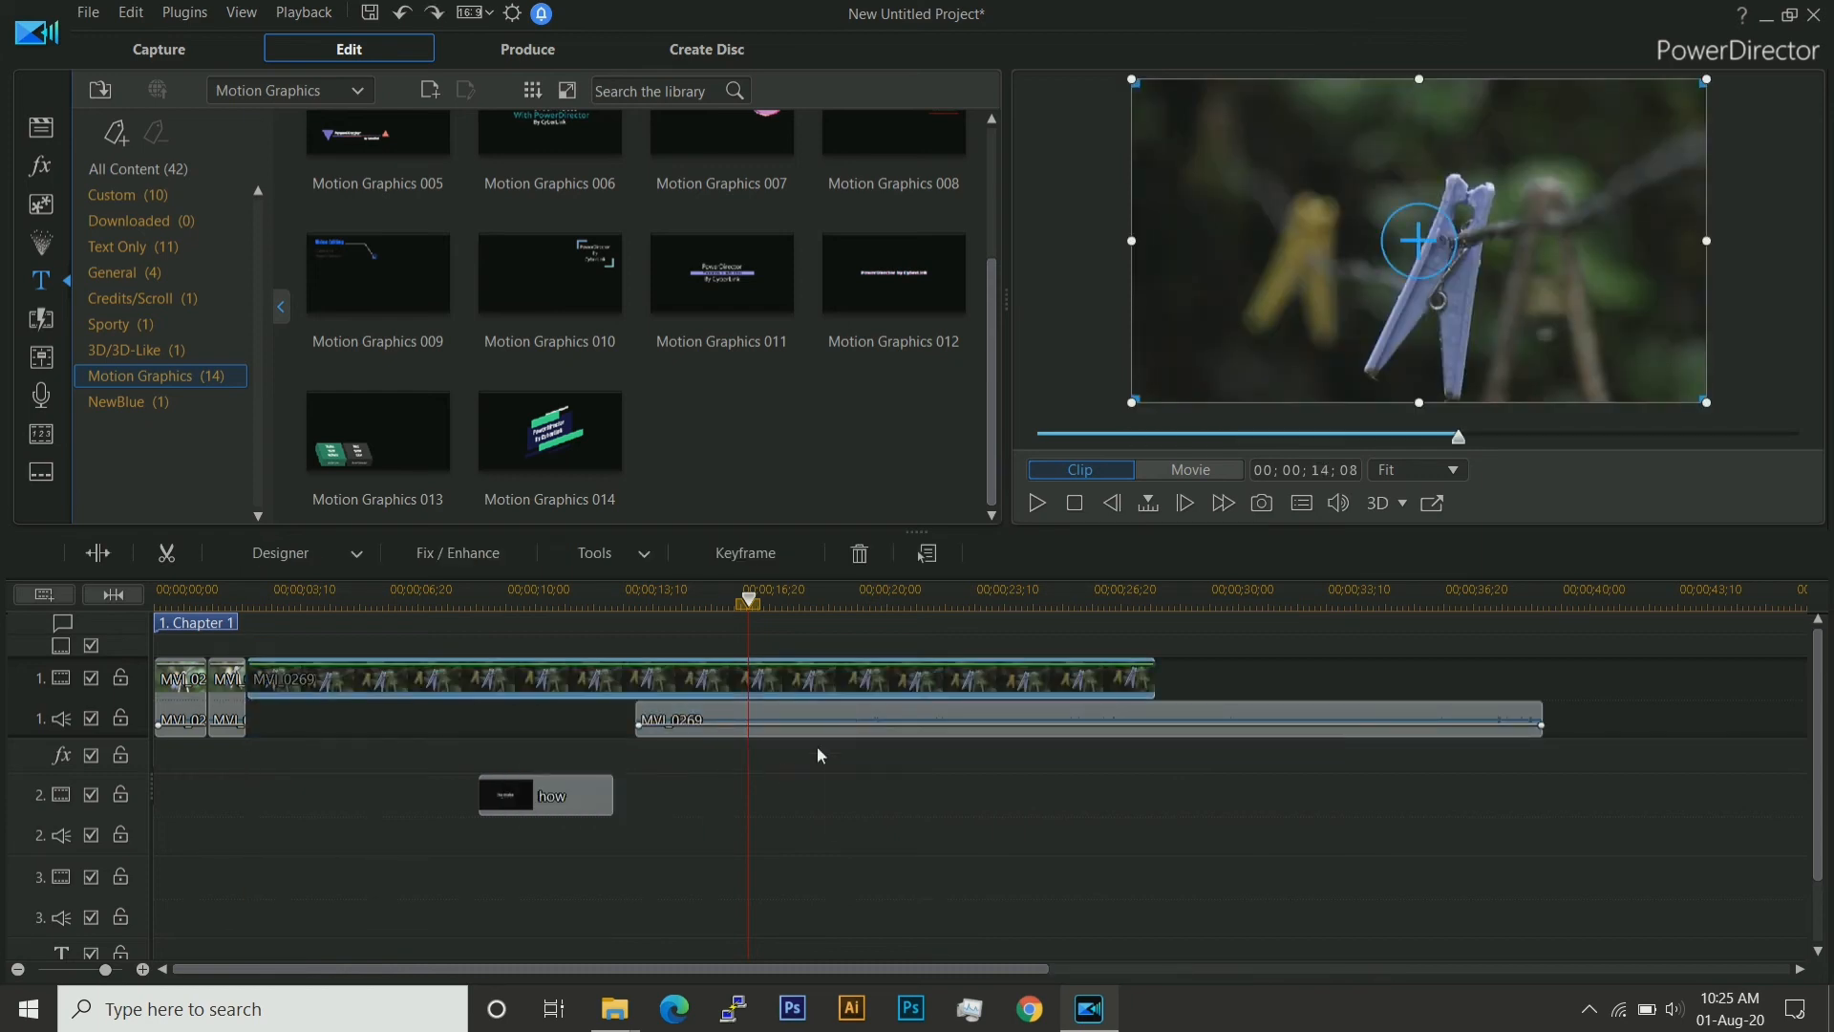
Try the Back Light video effect on the effect track under the start of MVI_0269, preview it, and remove it.
left_click(40, 166)
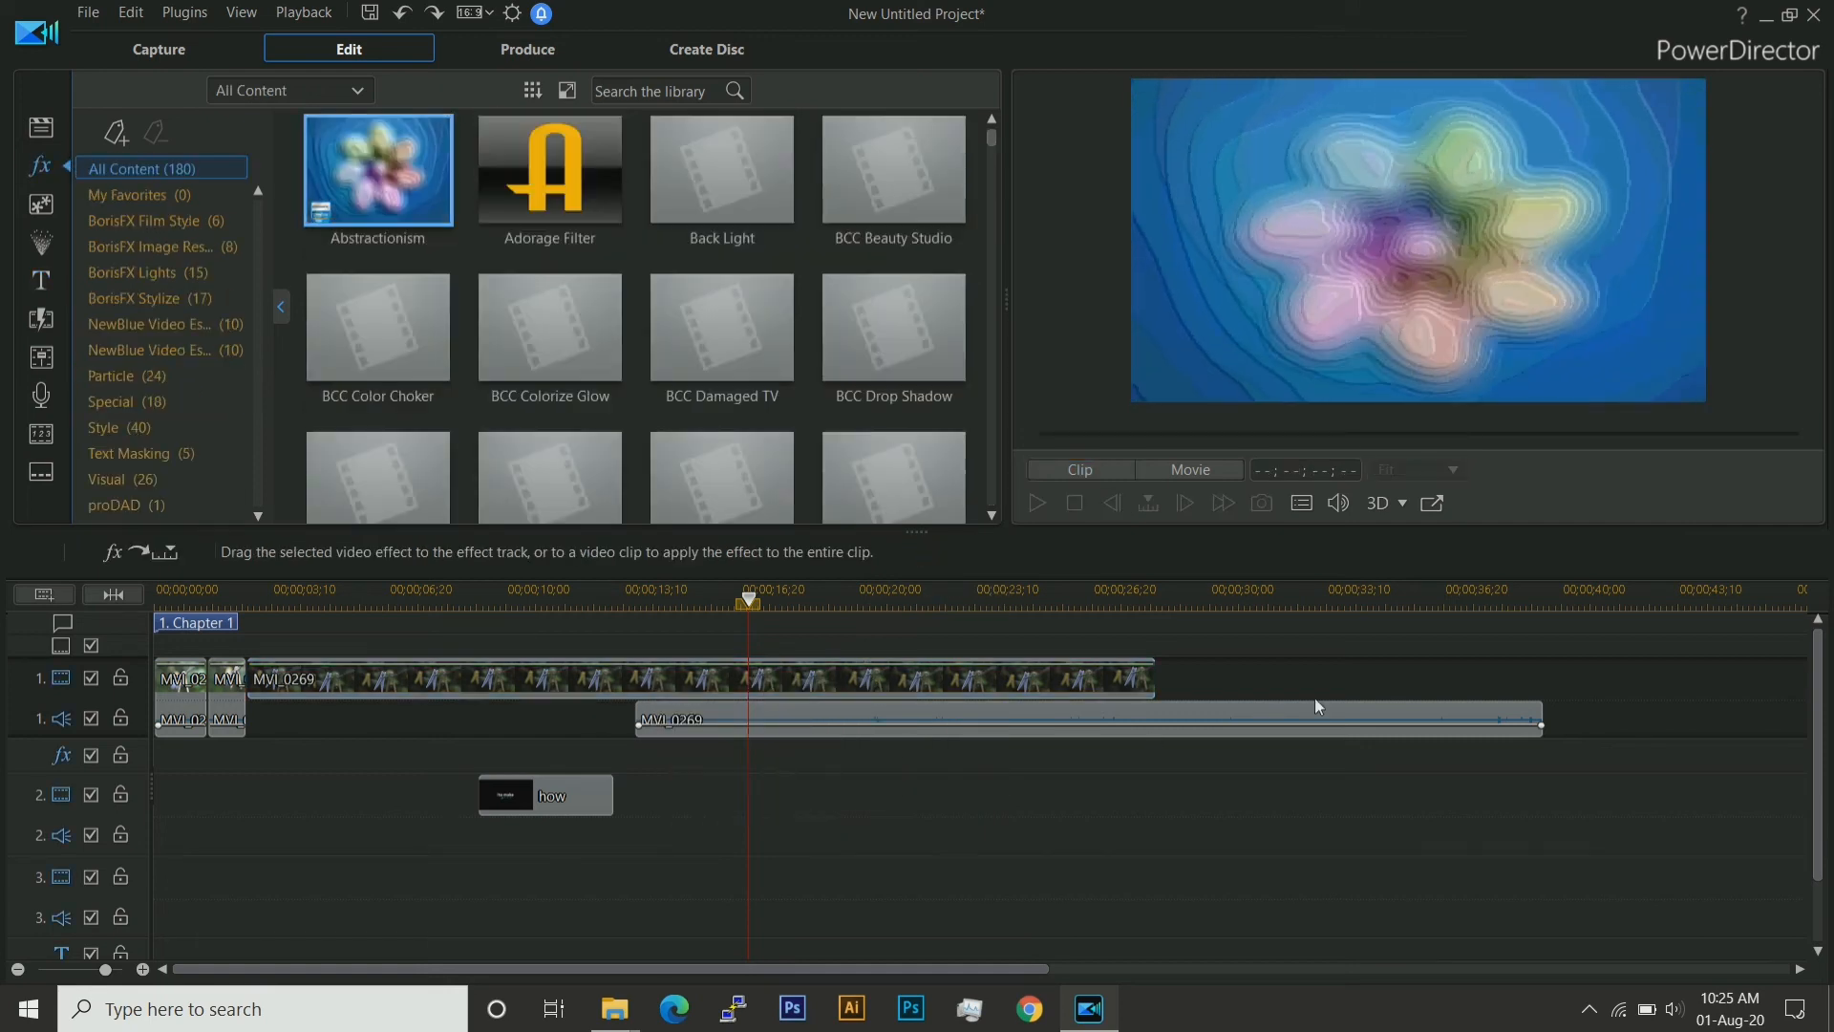
left_click(344, 684)
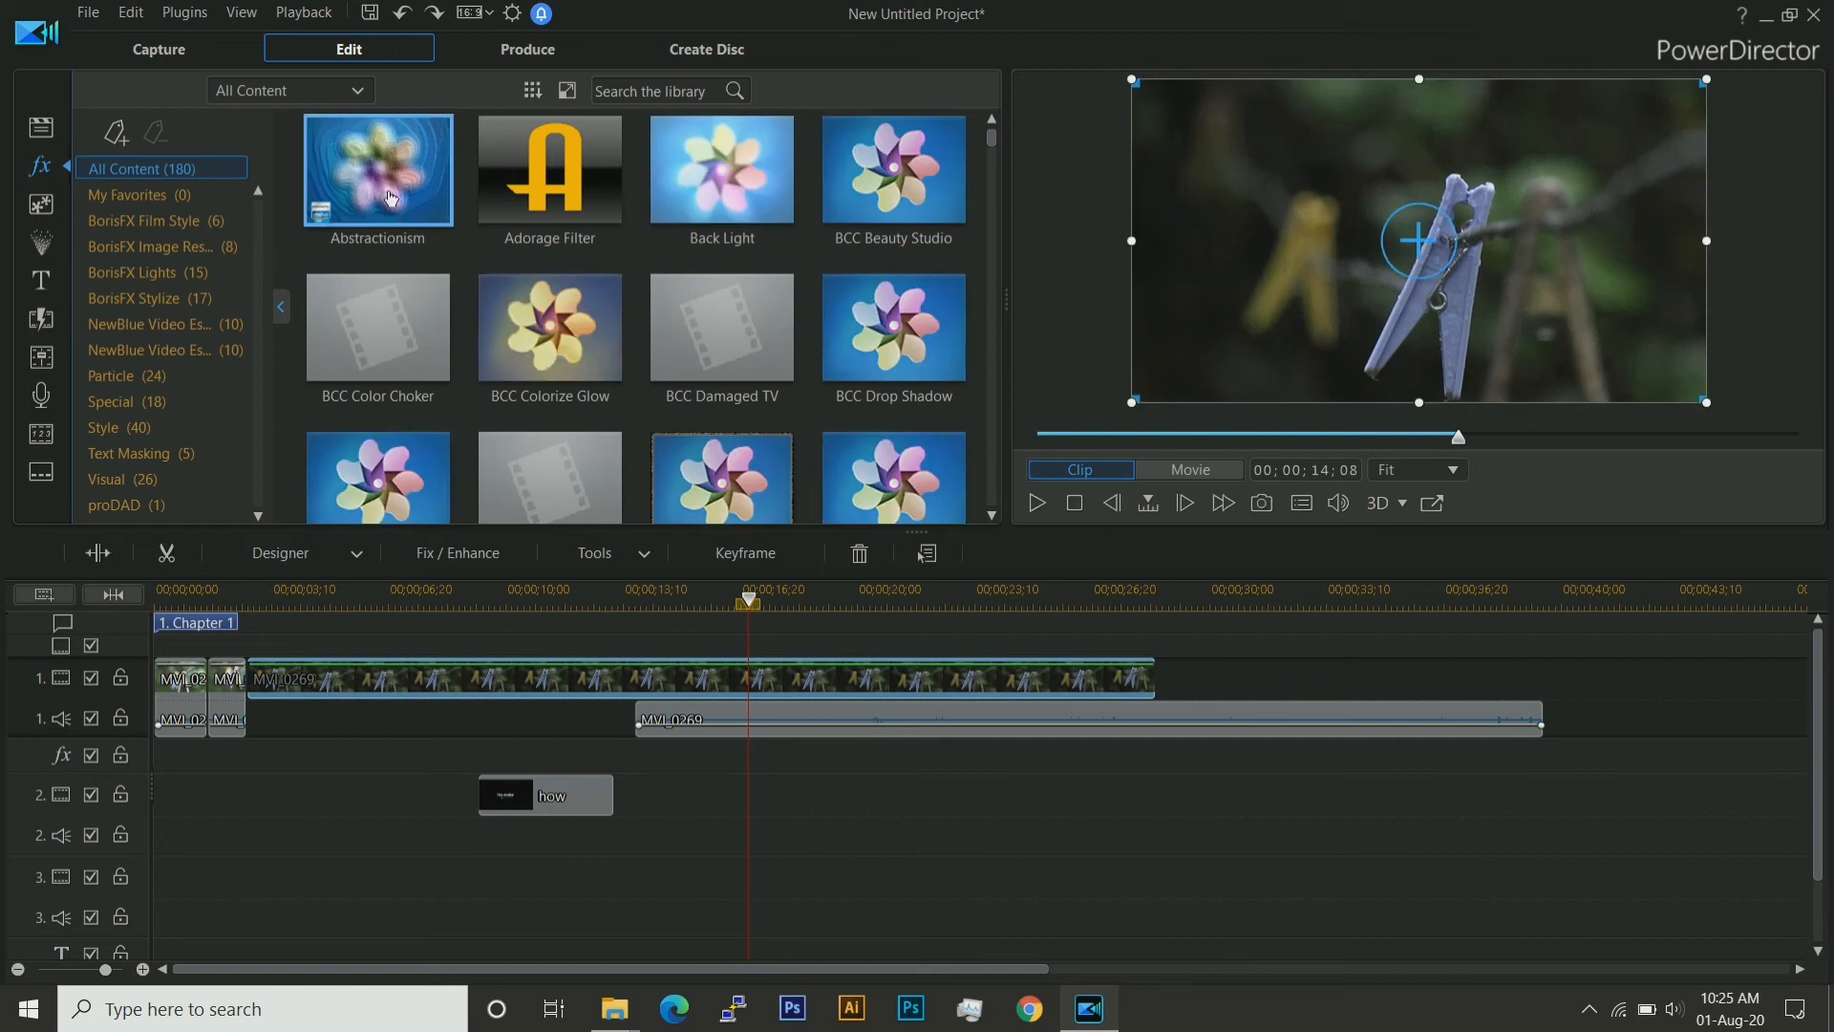
left_click(744, 188)
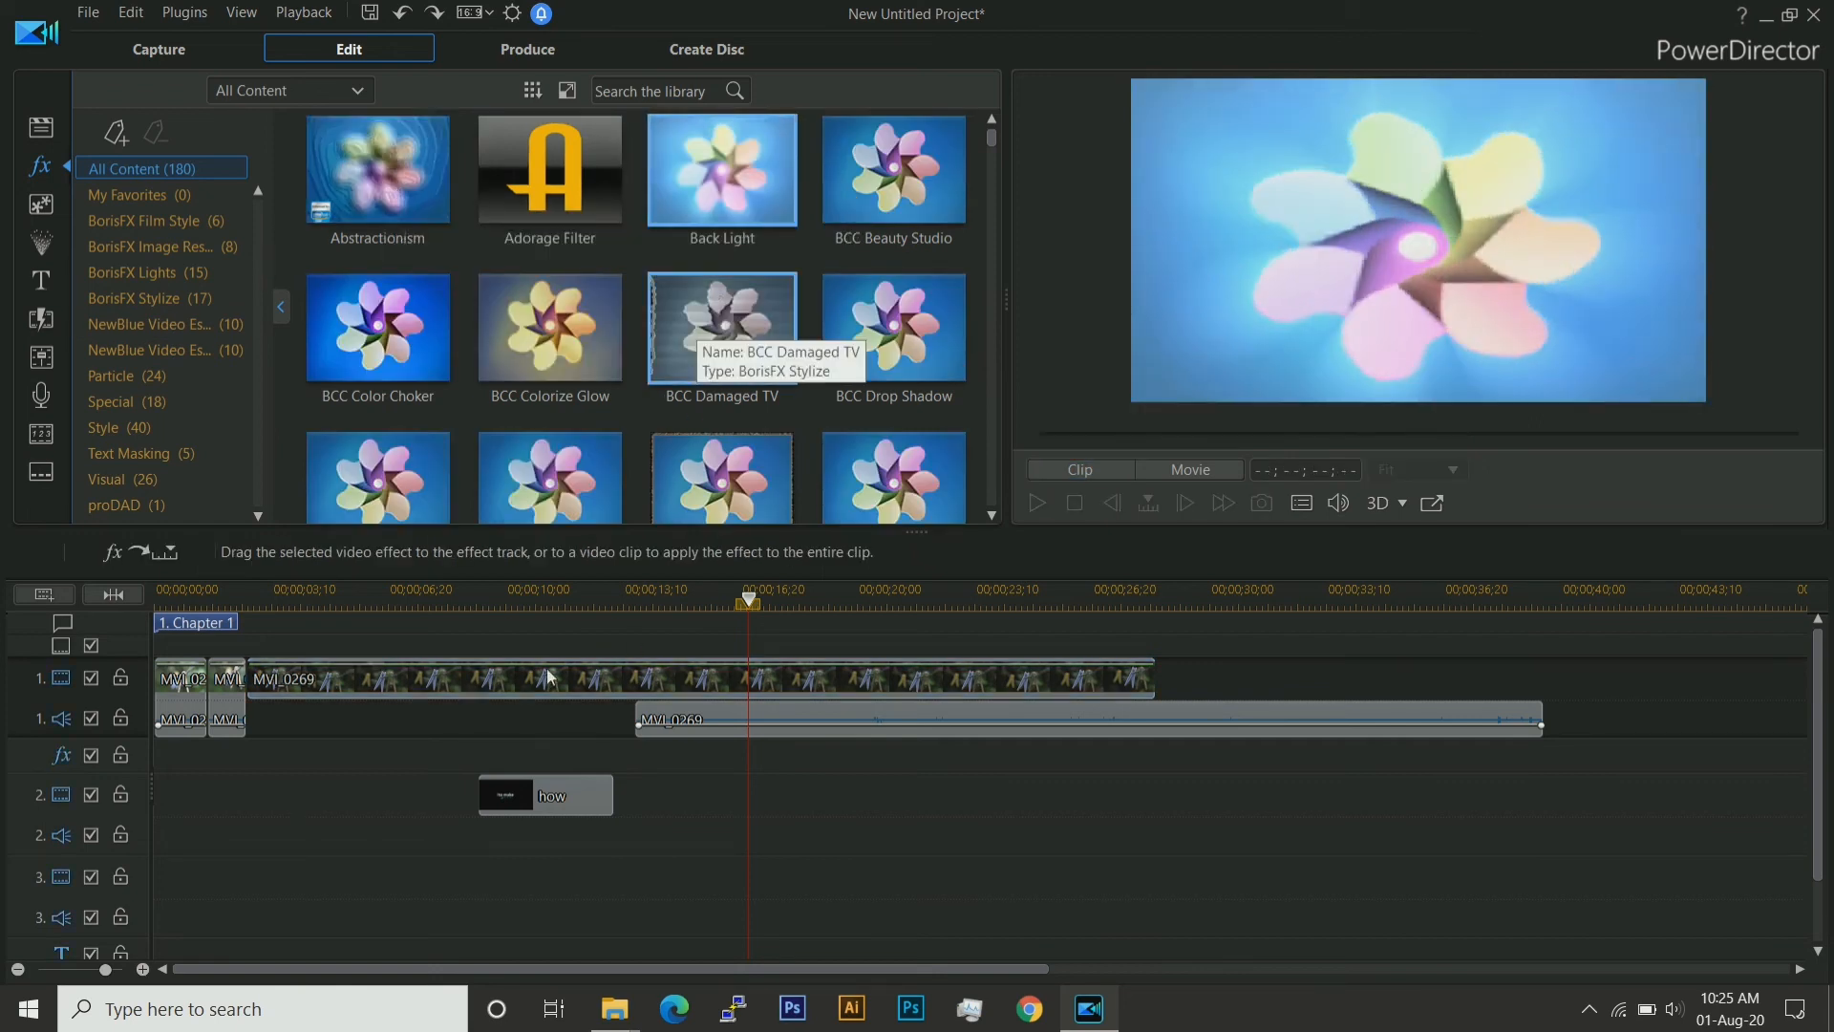
left_click_drag(718, 181, 277, 756)
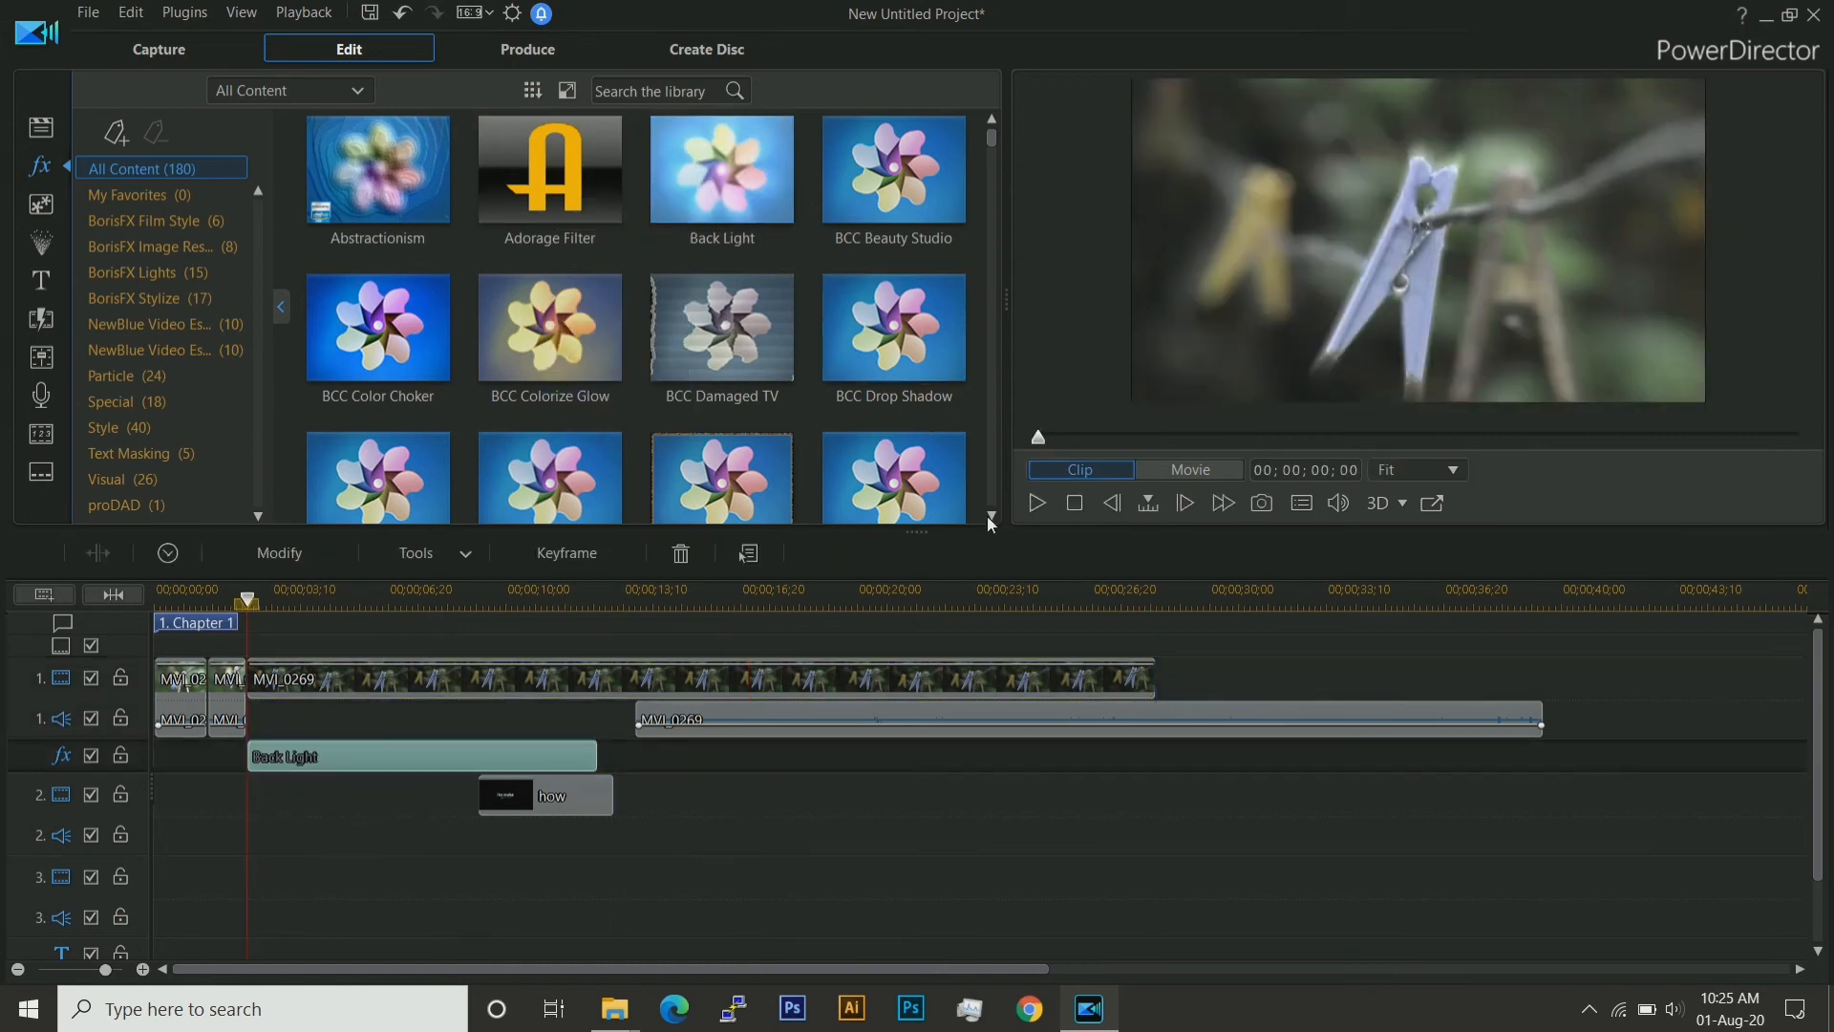
left_click(1036, 504)
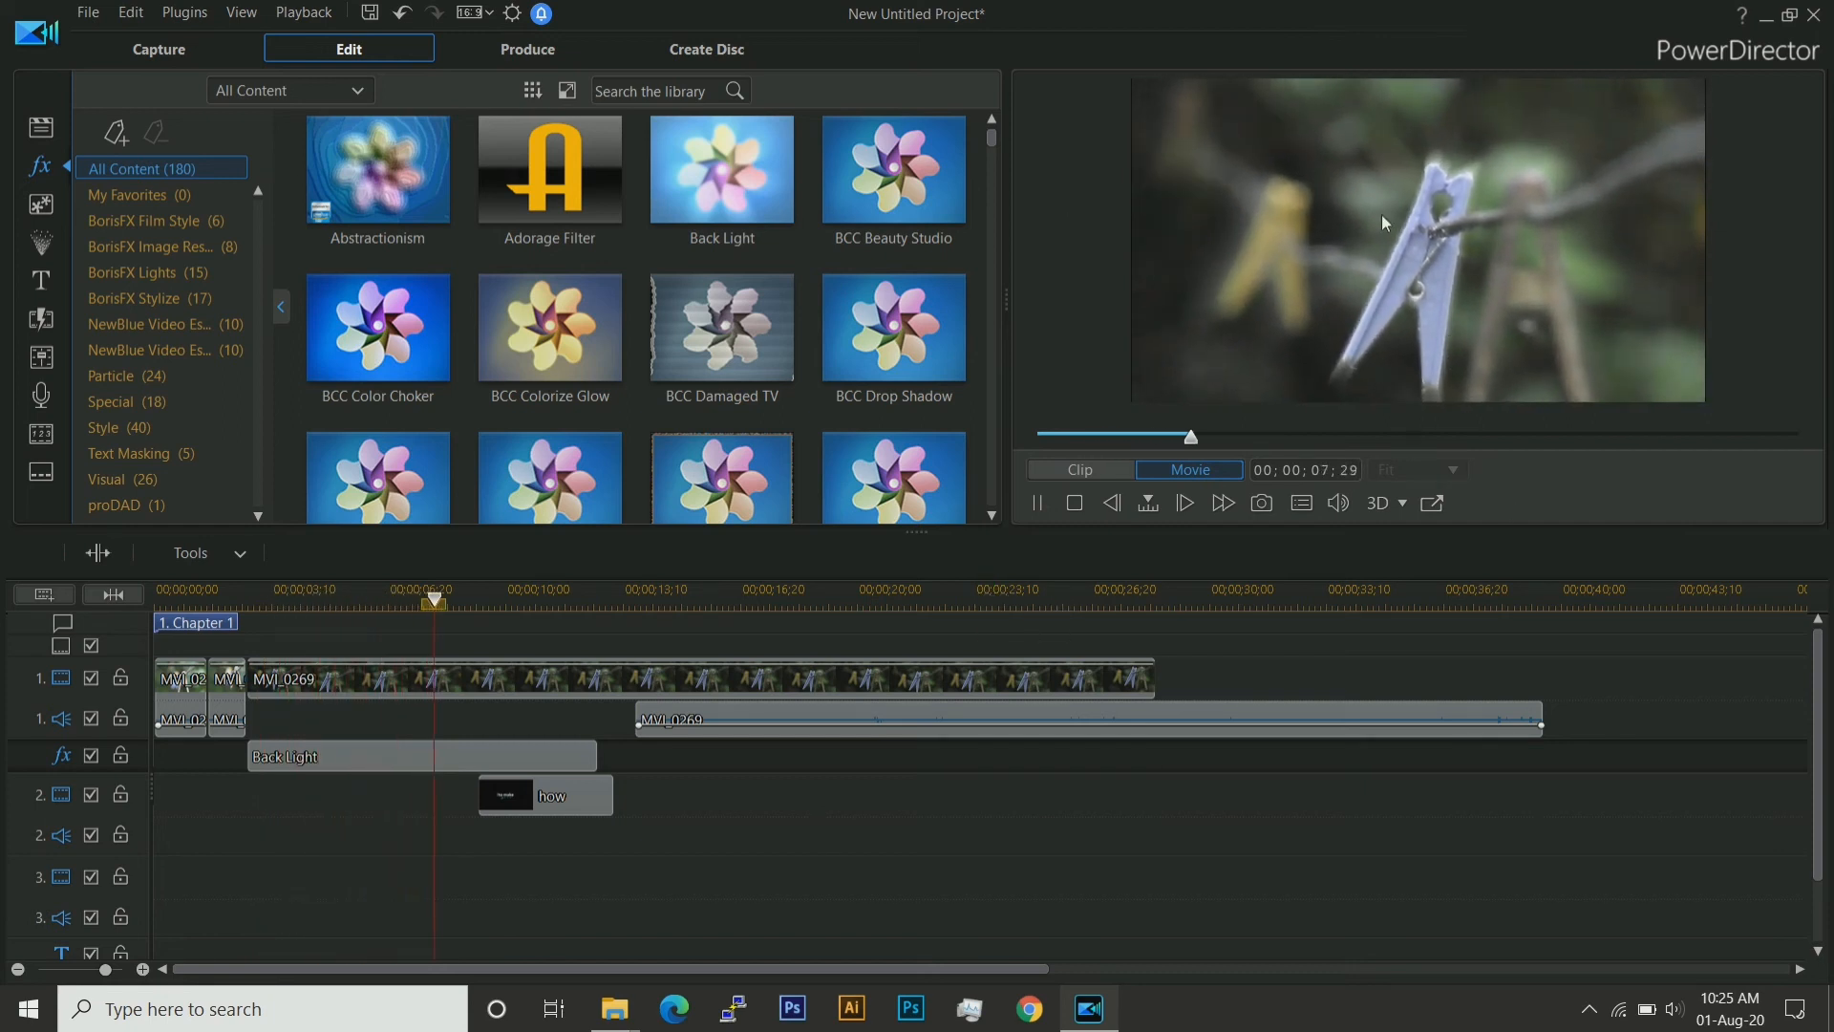
left_click(348, 757)
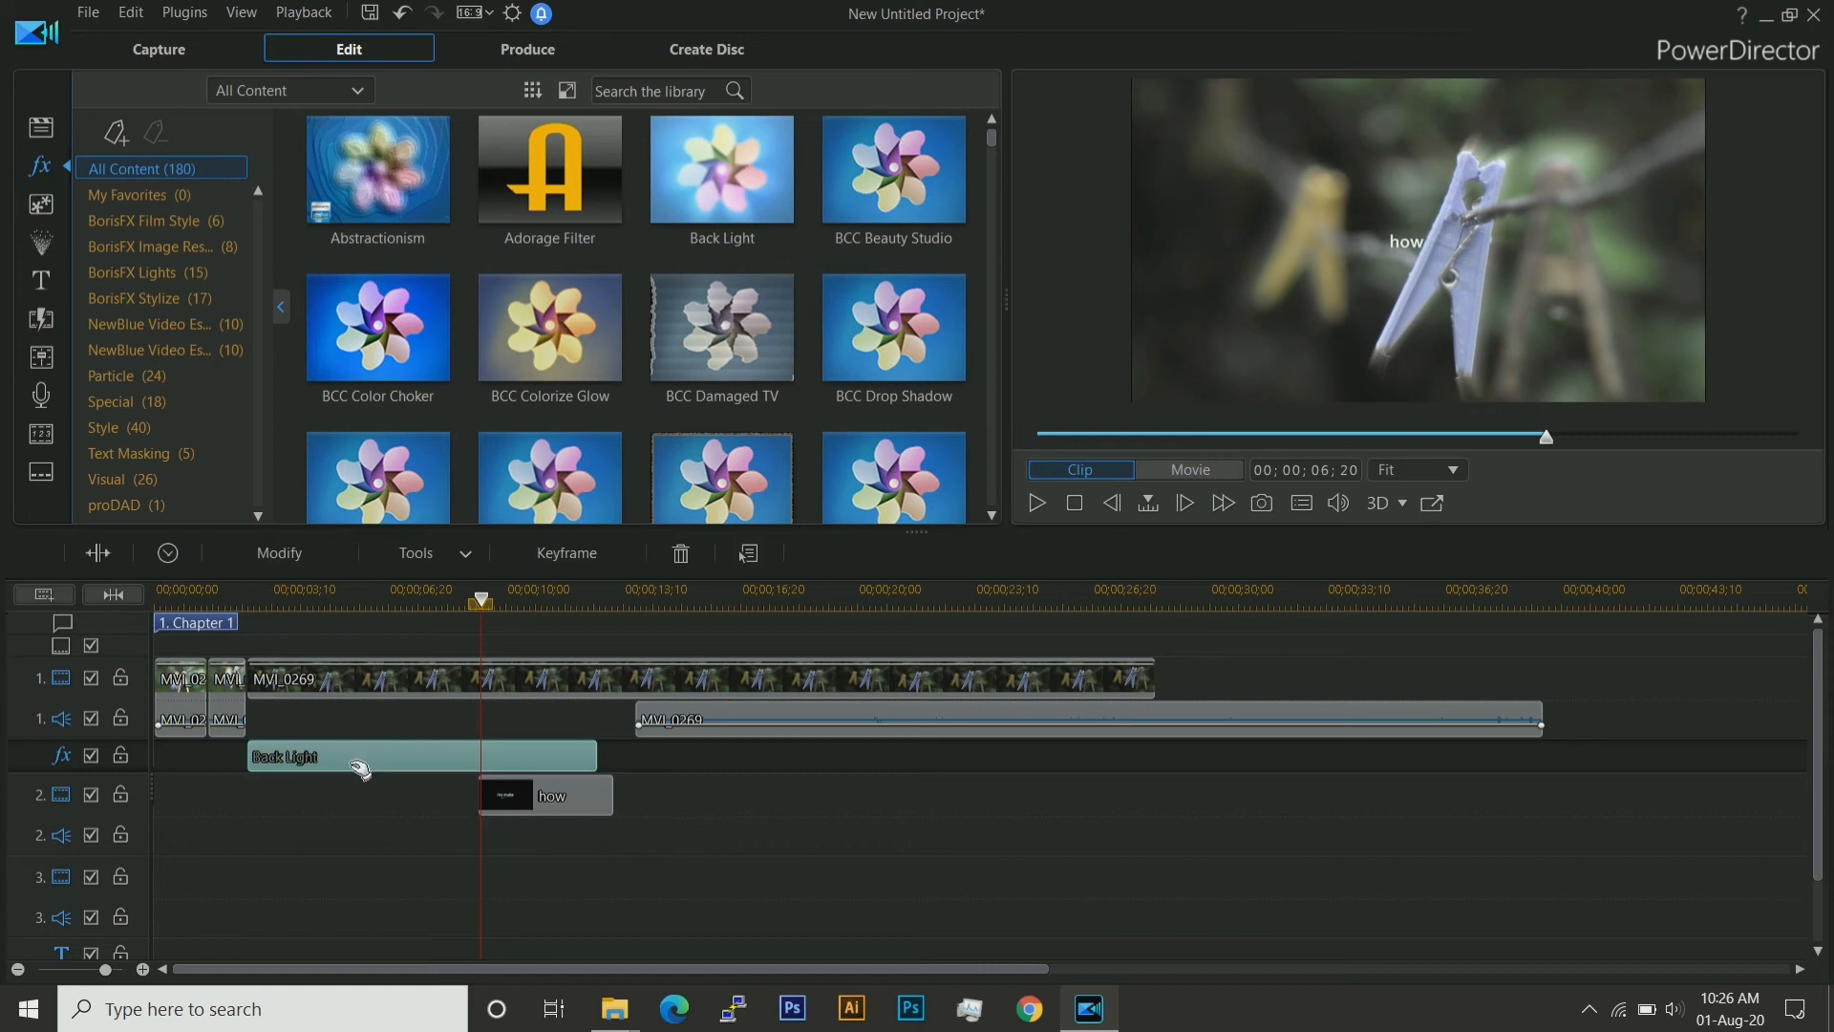
key("Delete")
Add the BCC Rays Radiant Edges effect to the effect track at the start of MVI_0269 and preview it.
left_click_drag(387, 457, 251, 757)
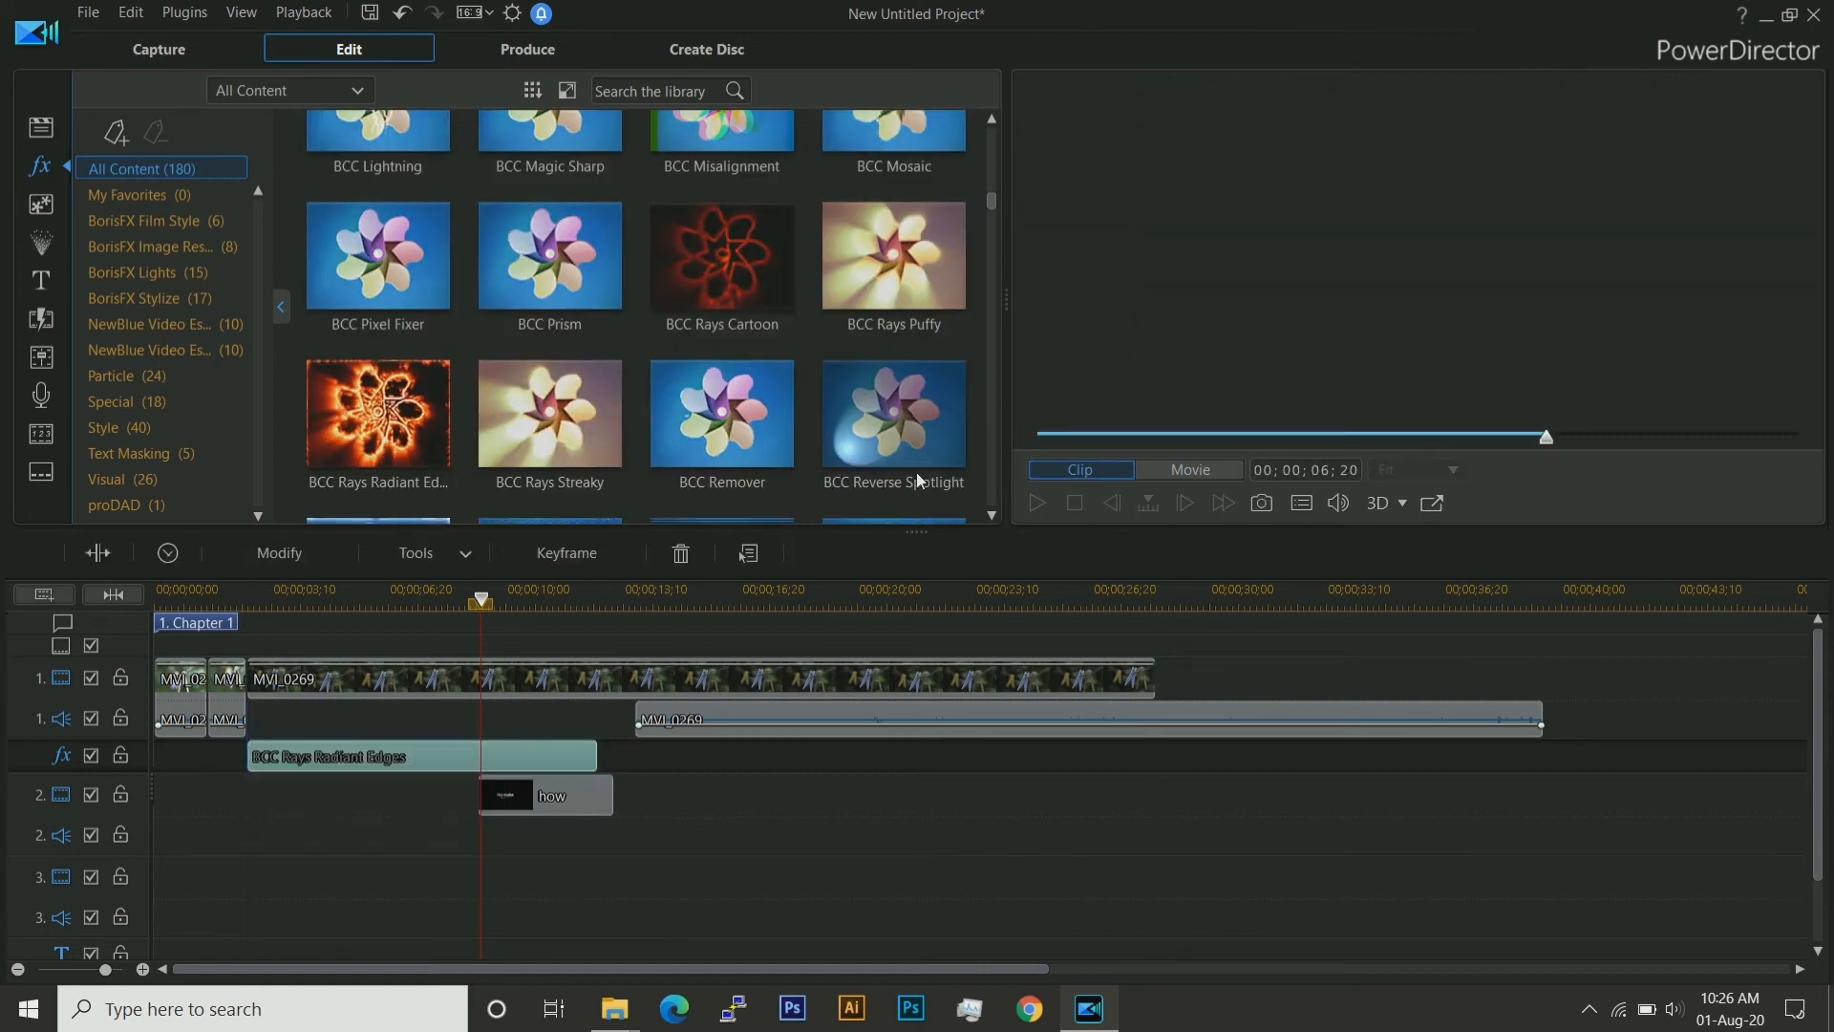
left_click(1034, 507)
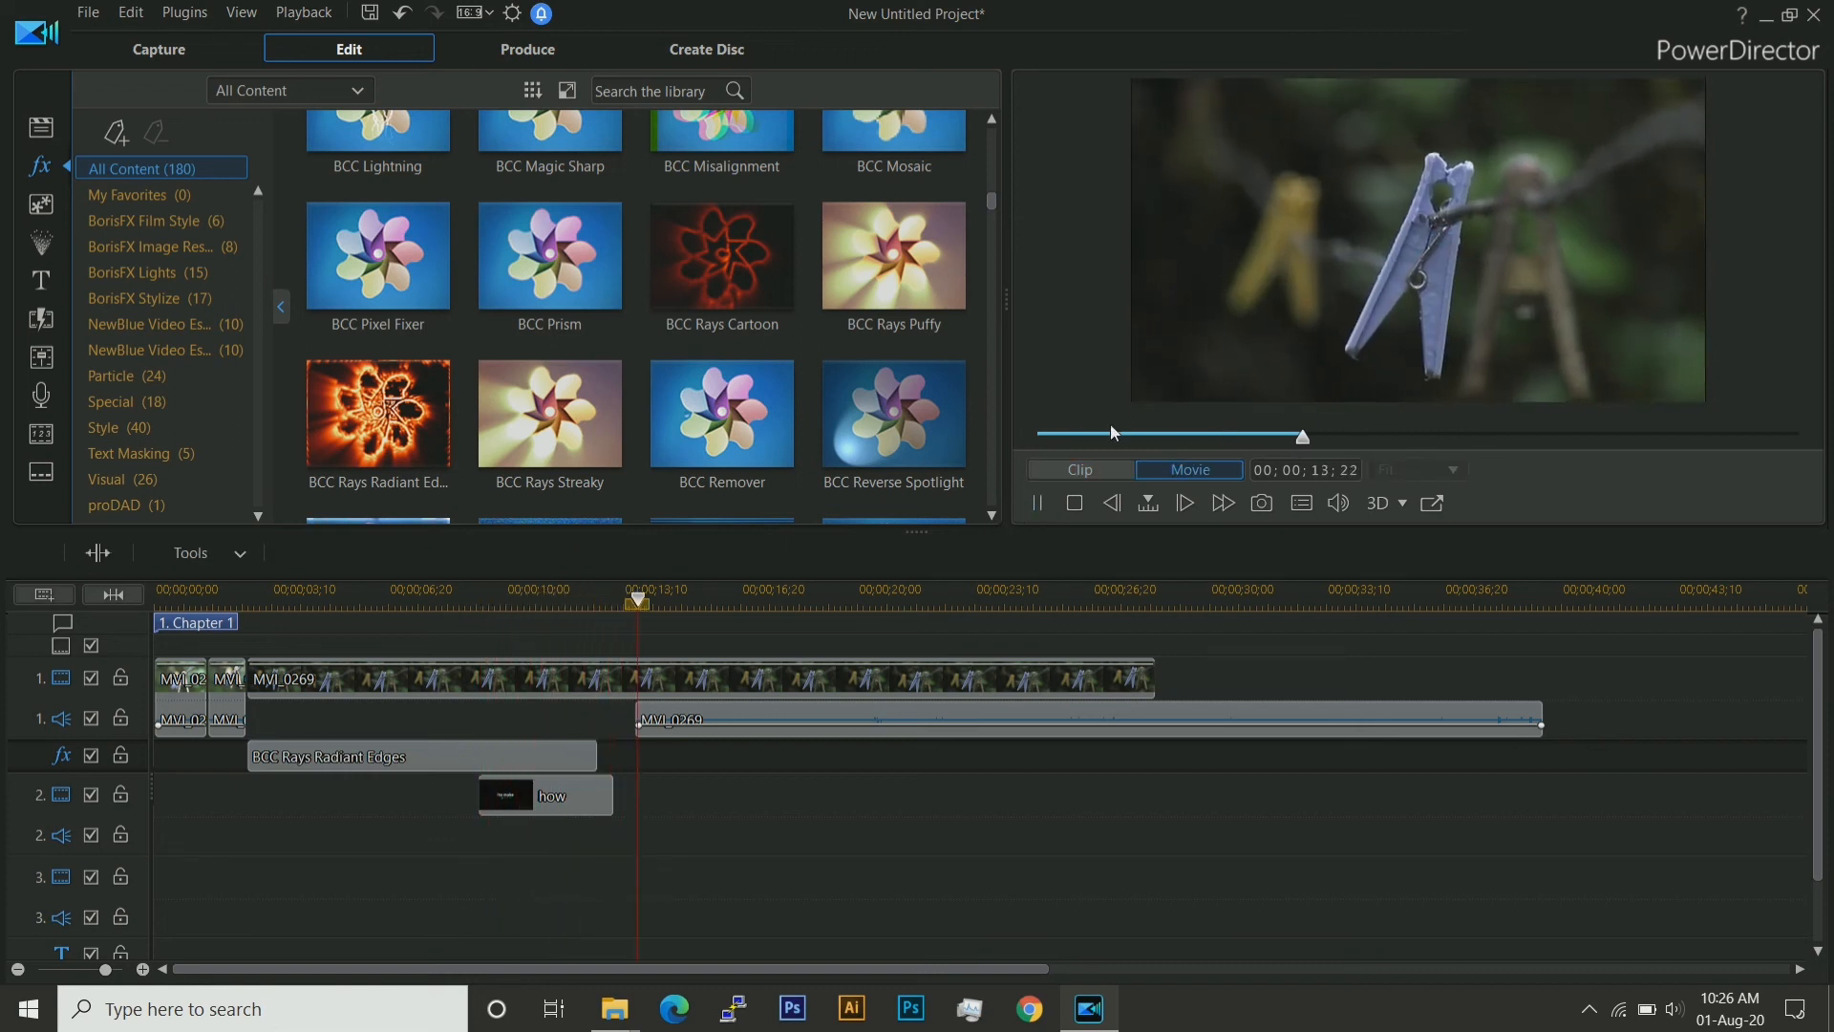
left_click(1034, 512)
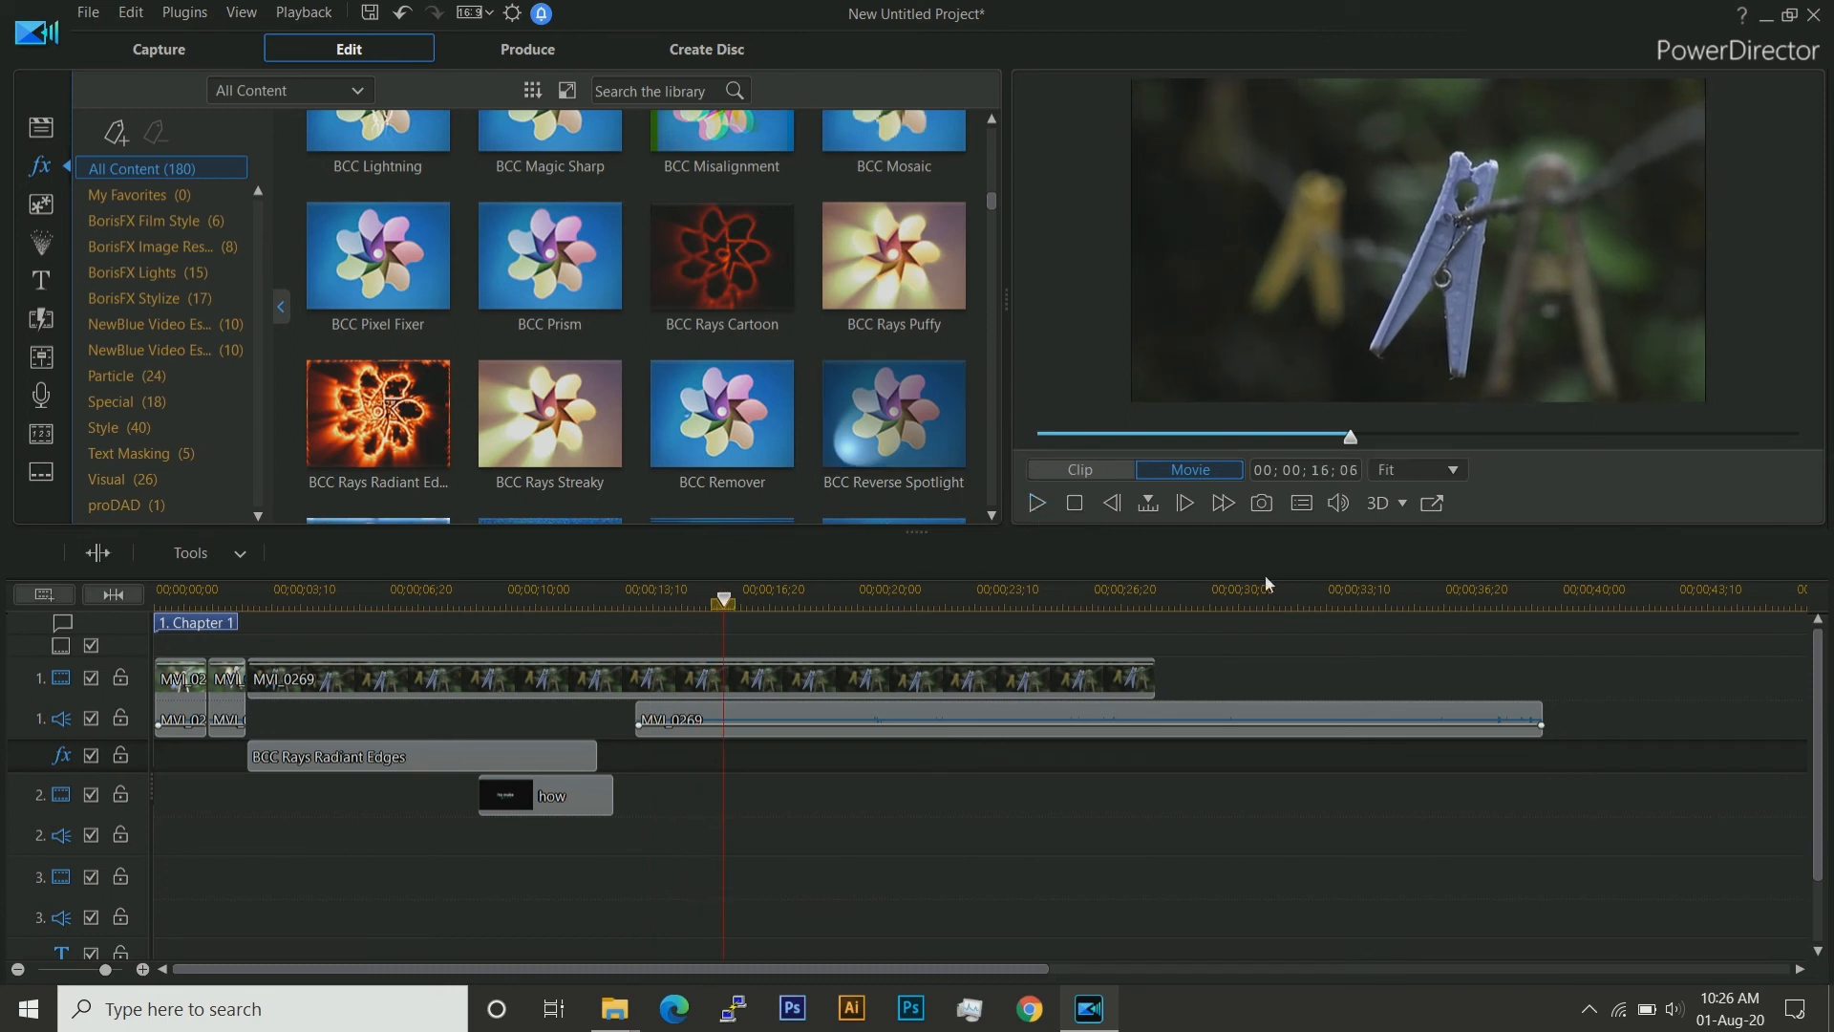
Place extreme sports 01.jpg at the end of MVI_0269 on video track 1 using Overwrite, and preview the result.
left_click(40, 126)
left_click_drag(535, 172, 1153, 683)
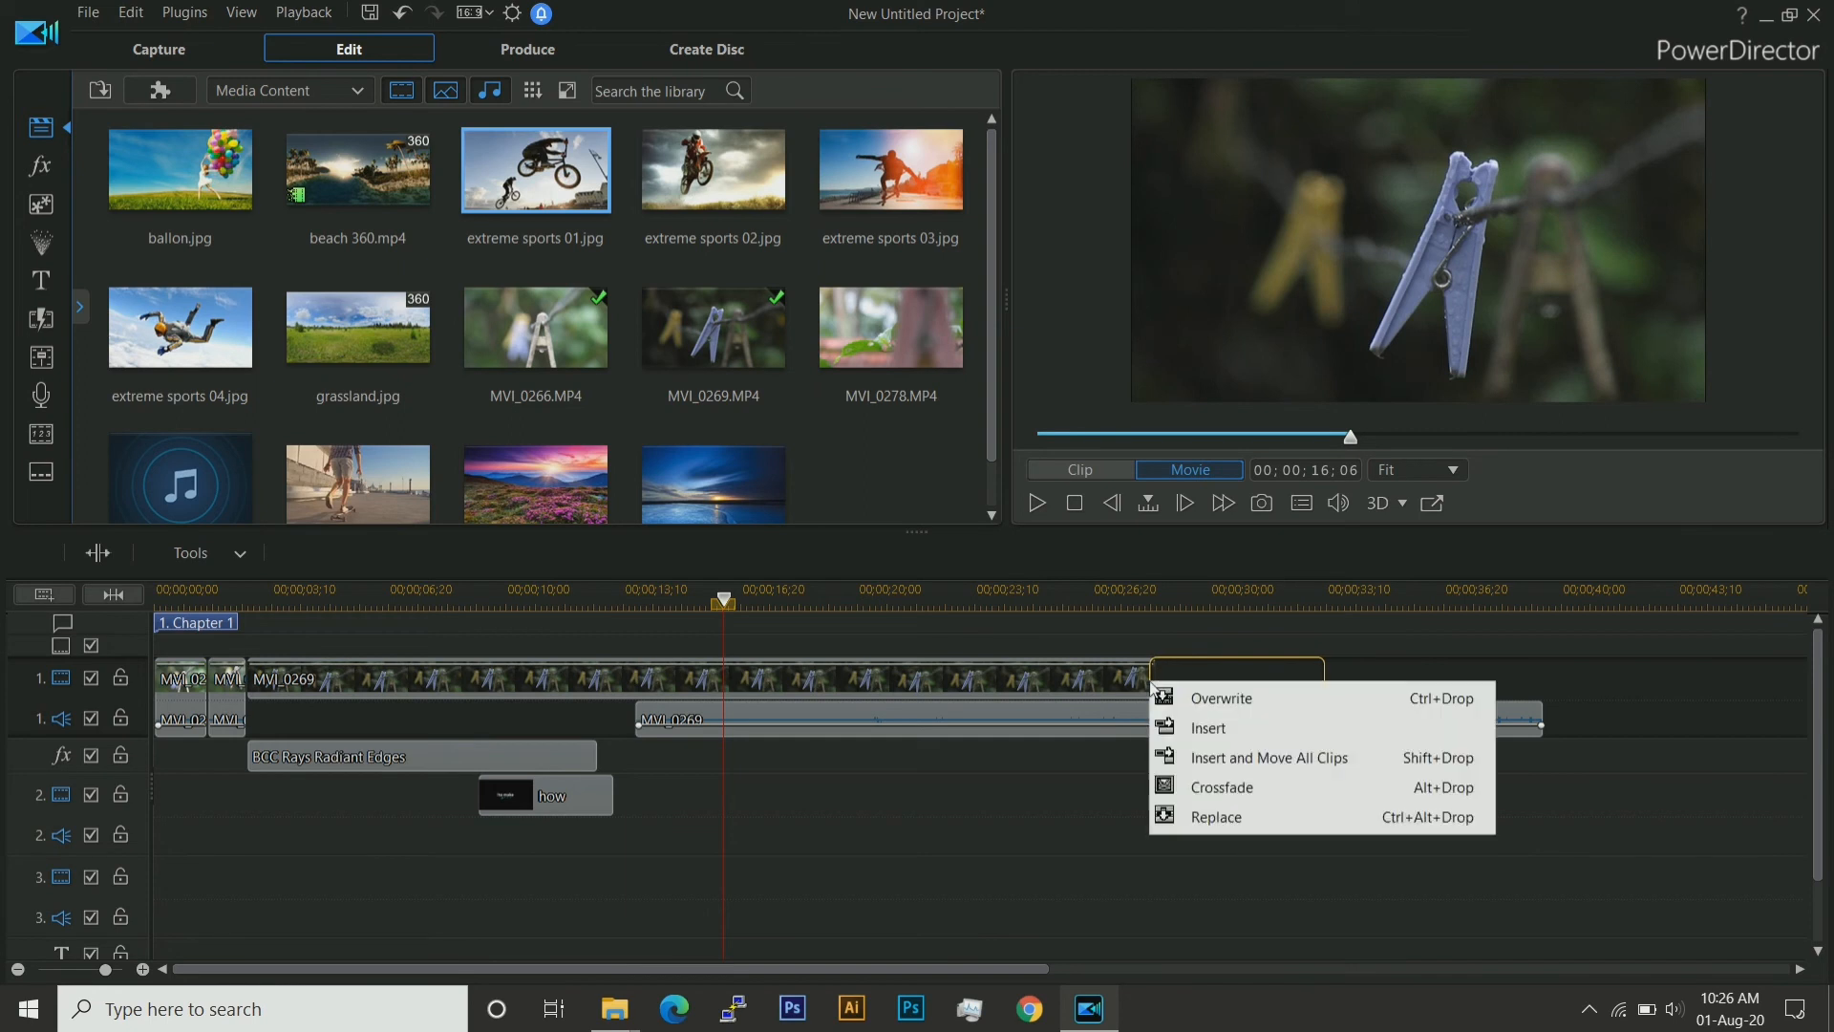
left_click(1222, 696)
left_click(1037, 504)
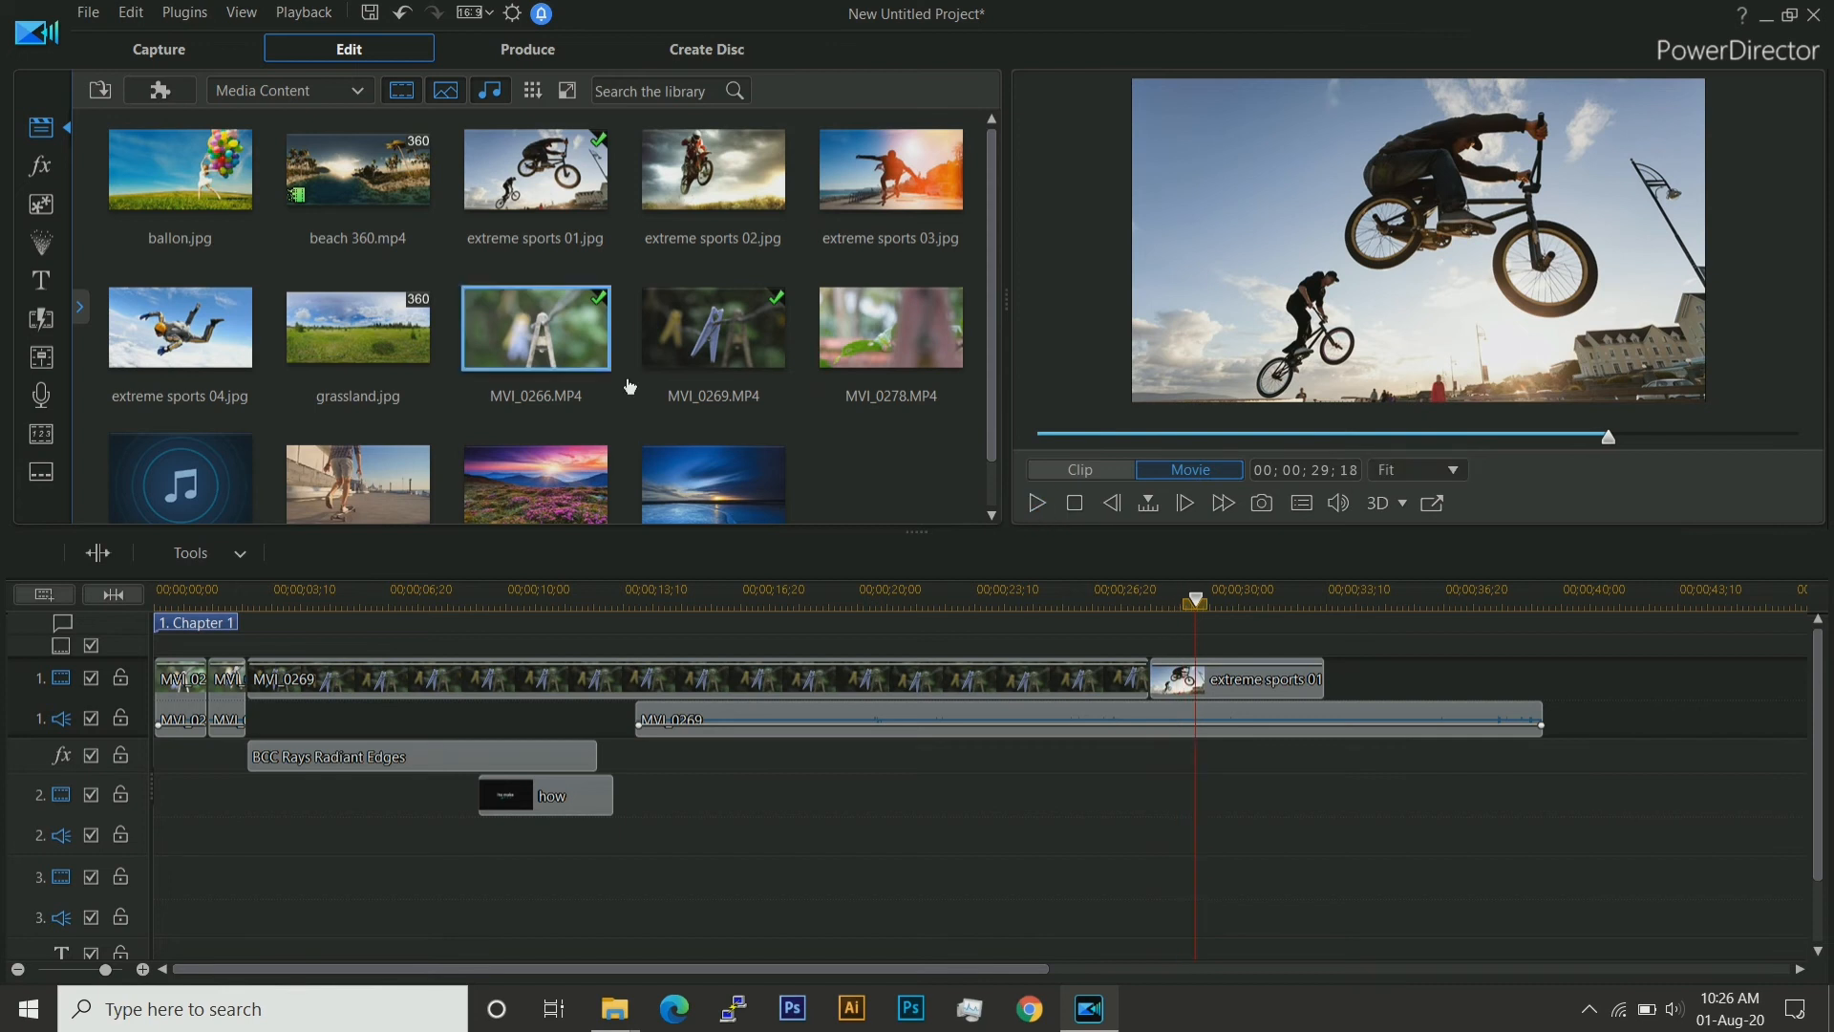
scroll(630, 386, "down", 2)
scroll(650, 394, "up", 2)
left_click(669, 402)
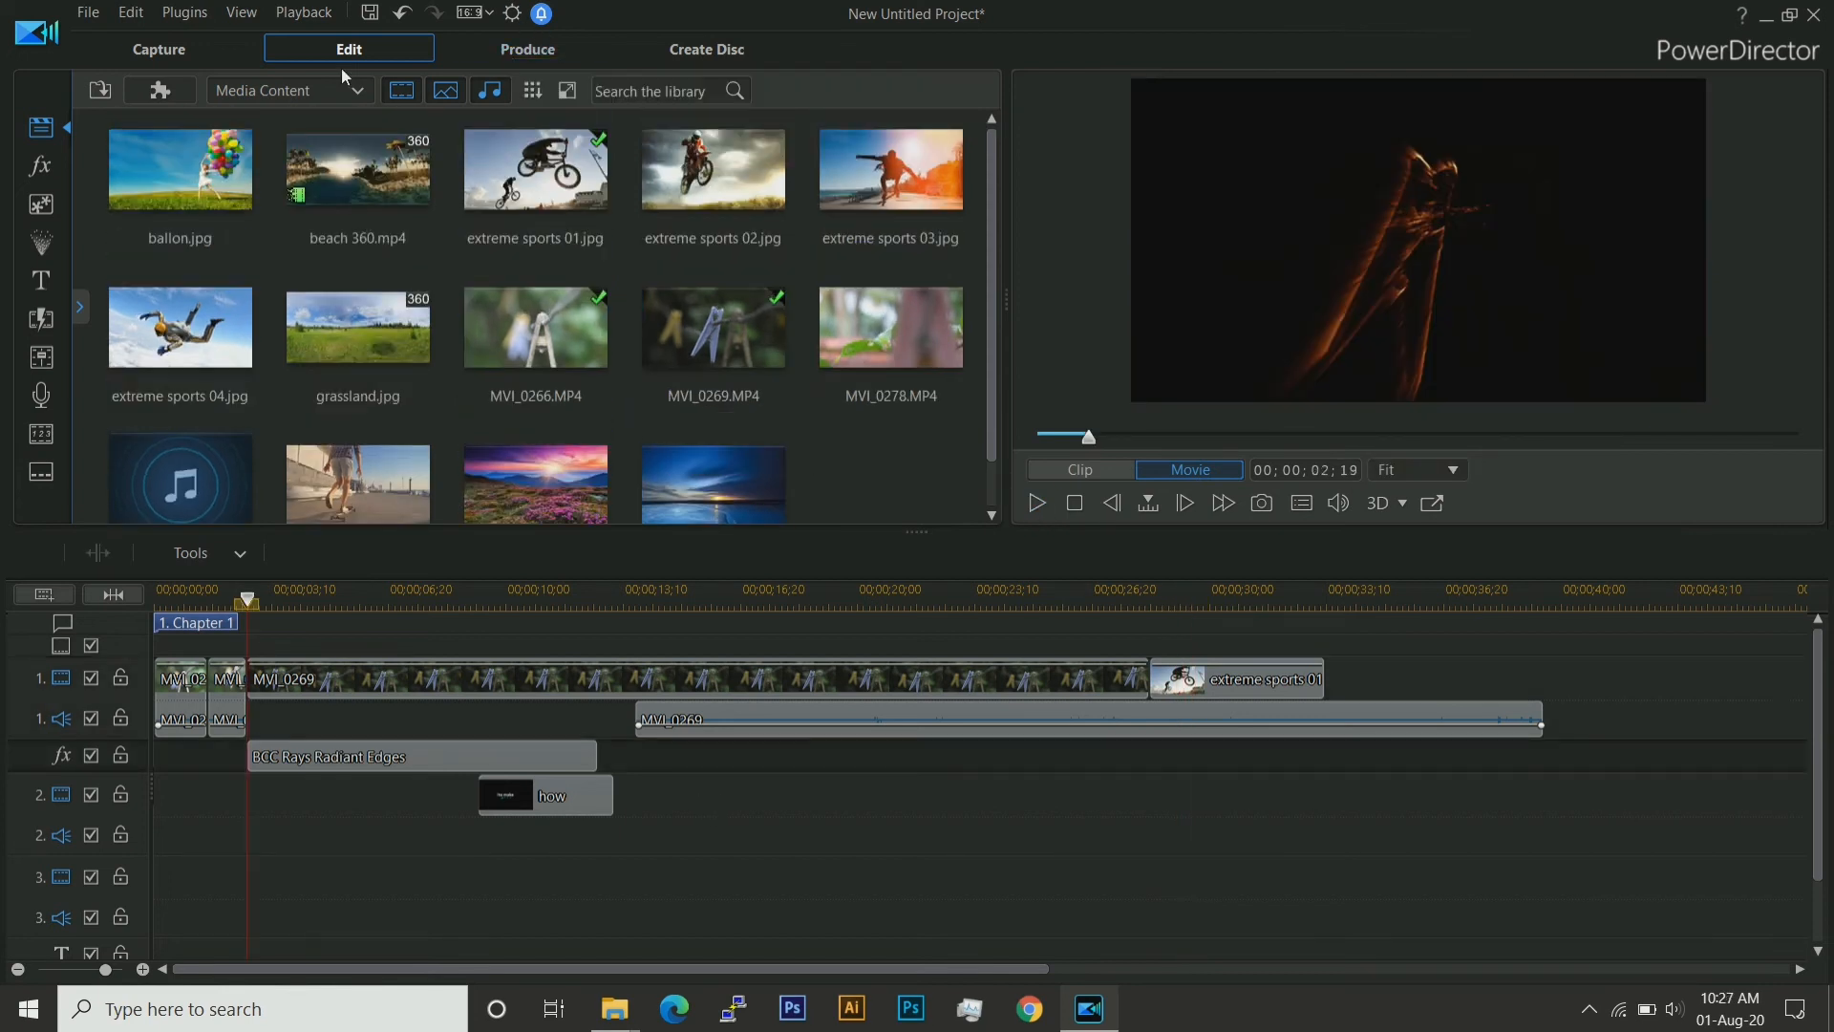
Play the movie preview on the production page and return to editing.
left_click(526, 53)
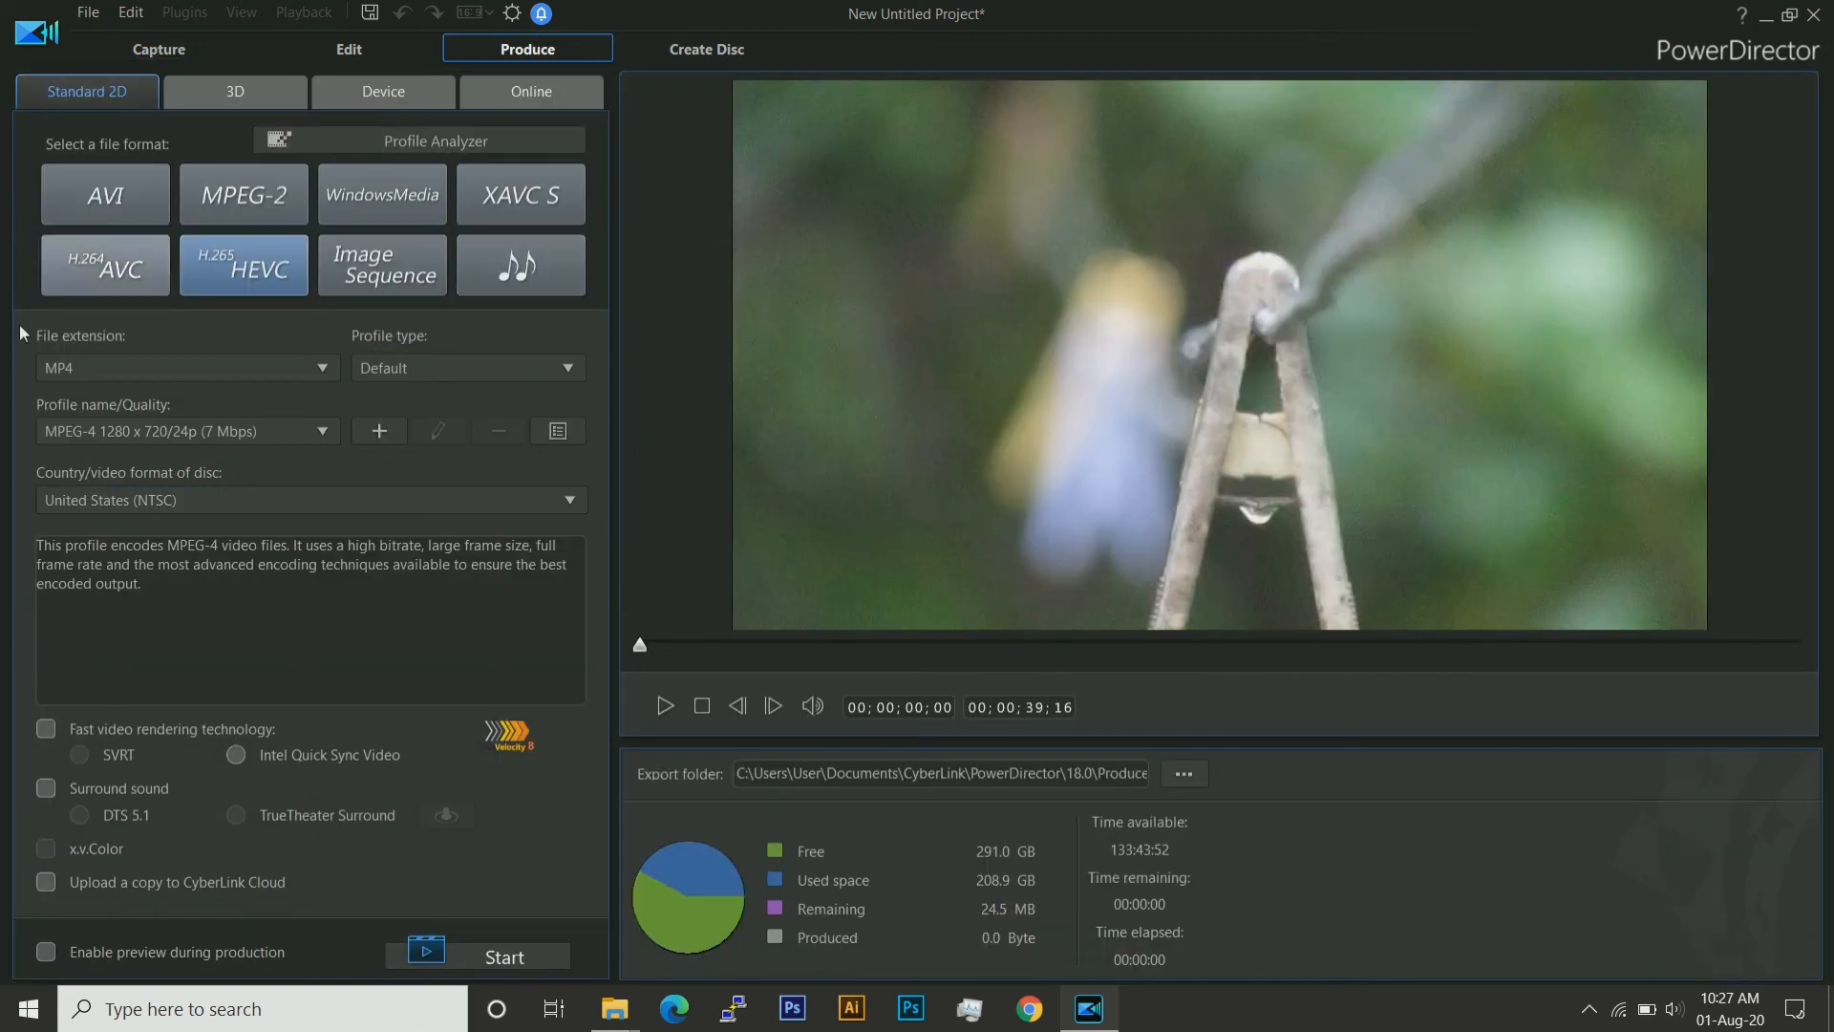
left_click(662, 707)
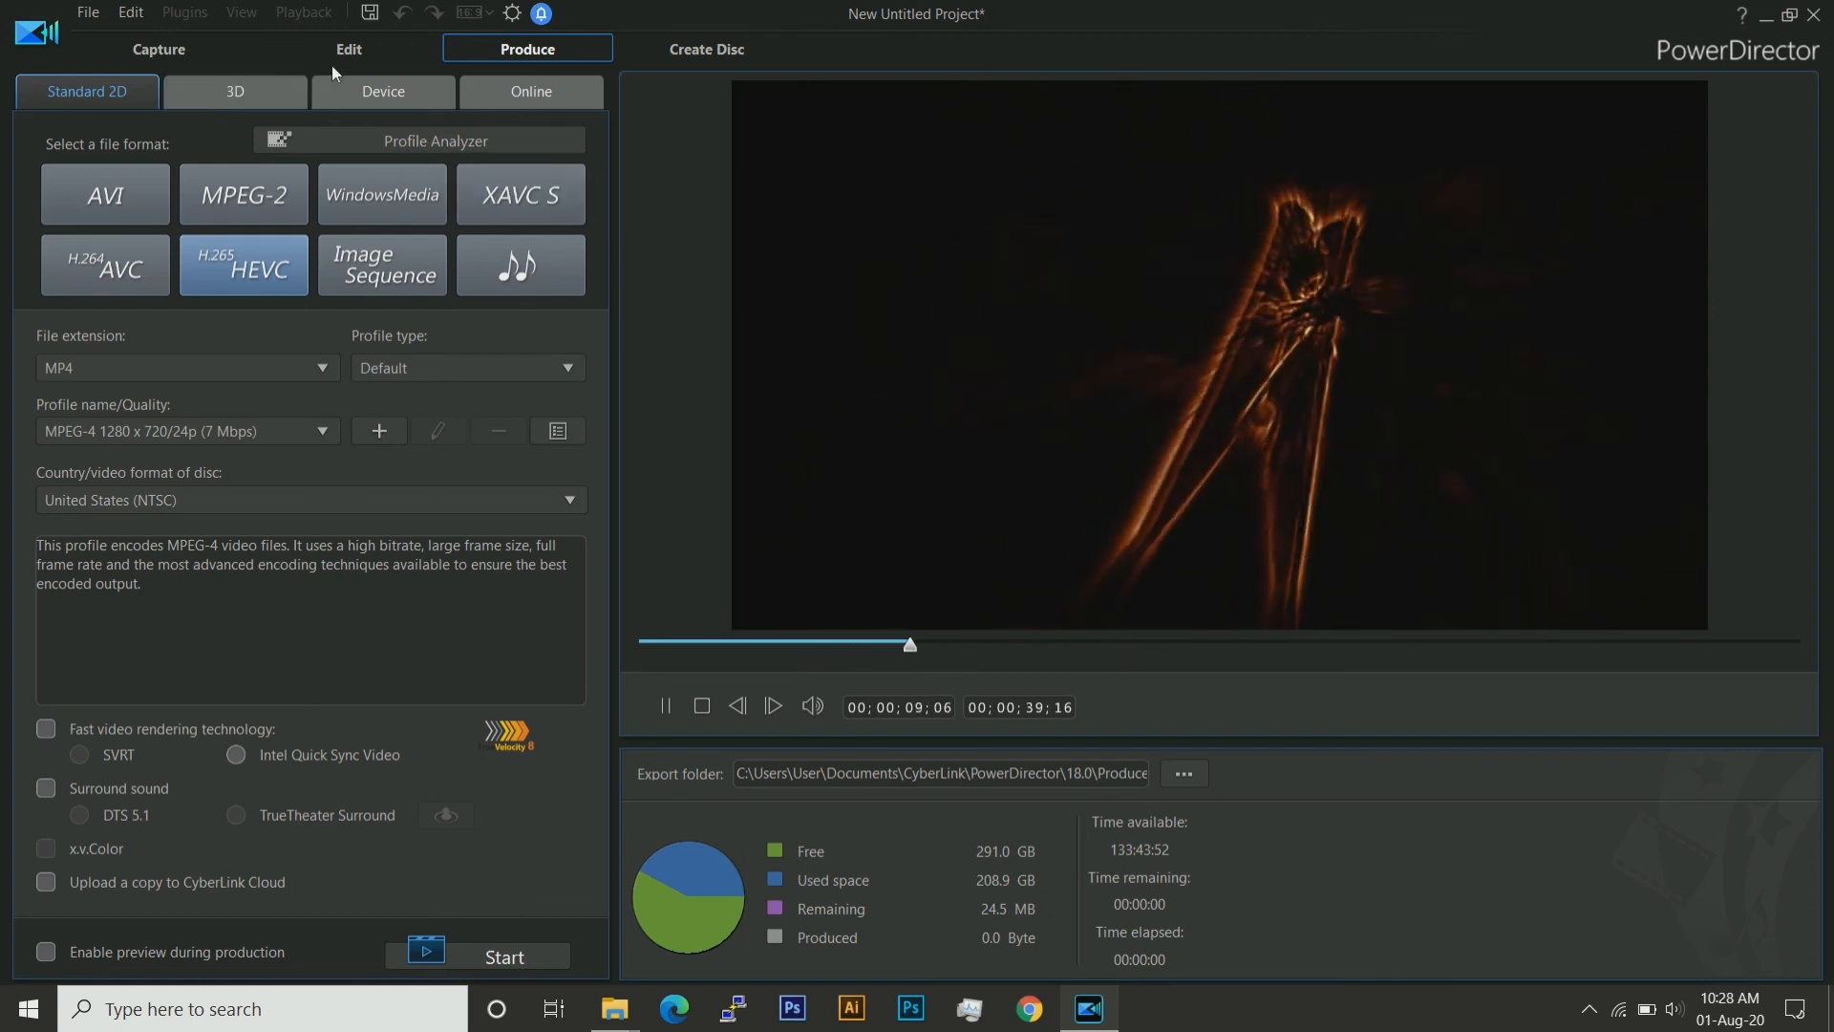
left_click(357, 49)
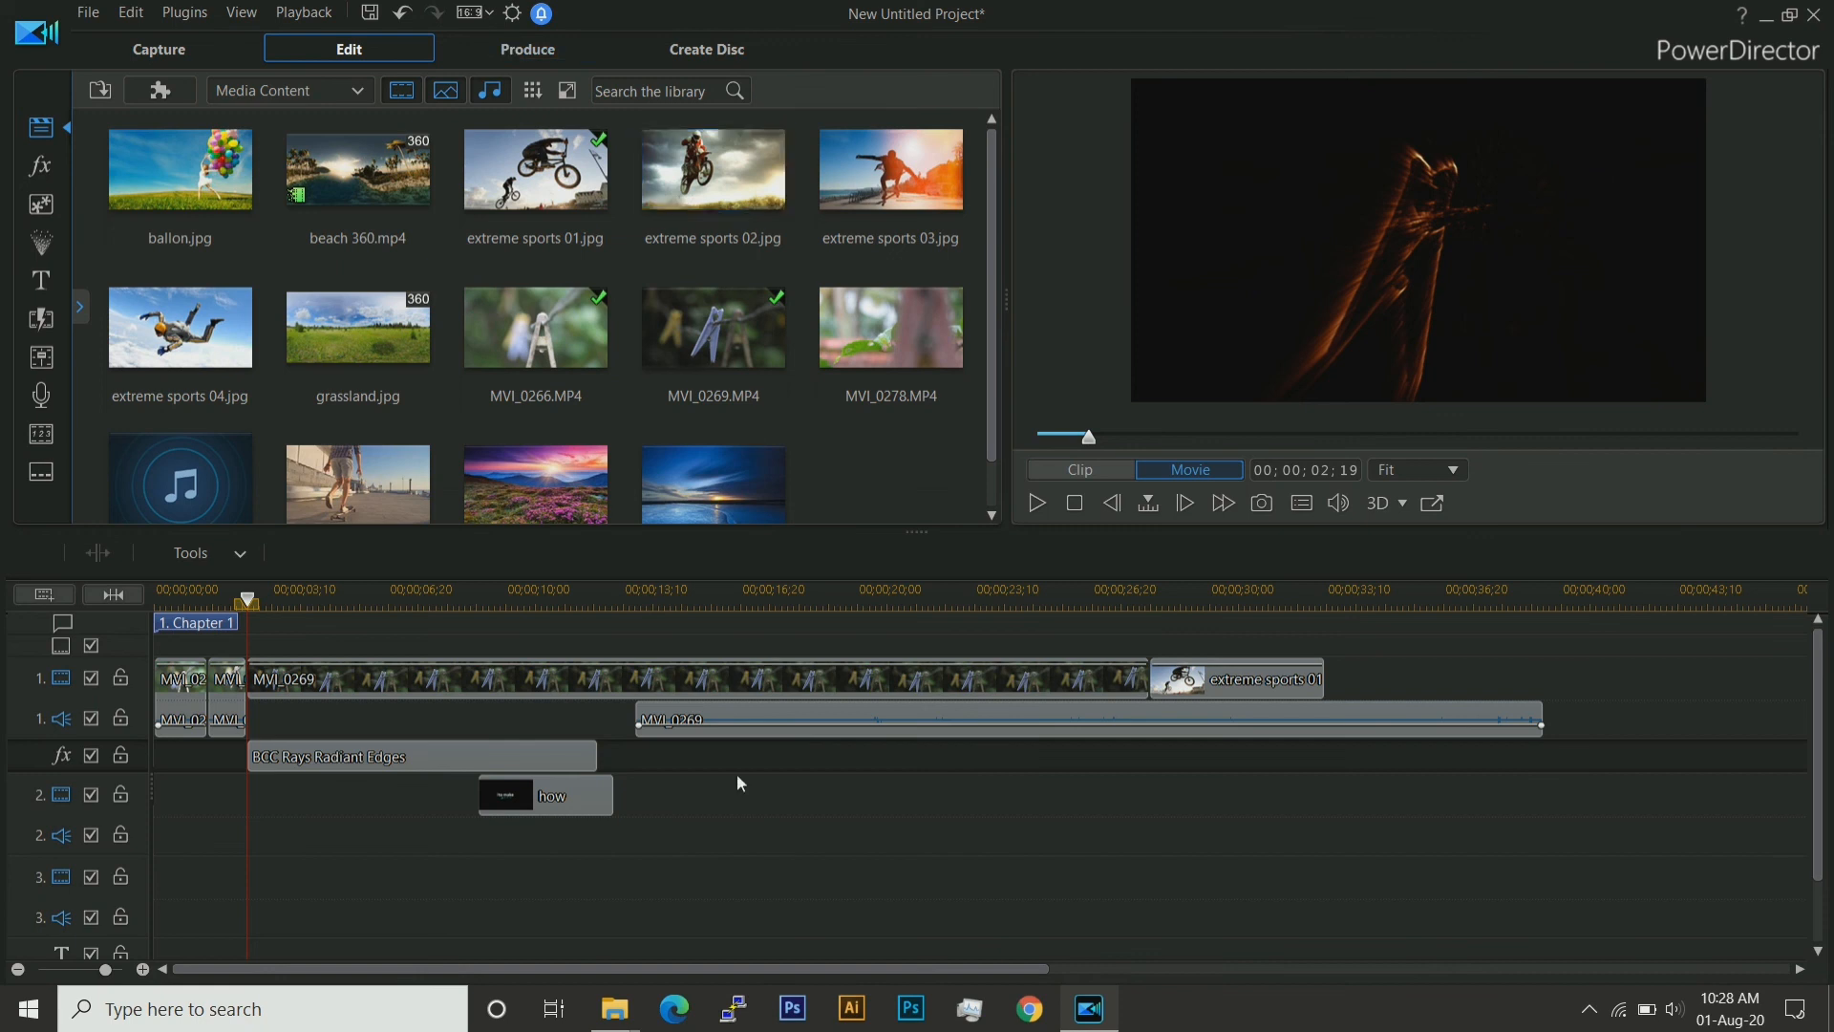
Move the MVI_0269 audio back under its video to start at 00;00;02;19 and raise its volume level.
left_click_drag(676, 720, 606, 720)
left_click_drag(888, 721, 631, 723)
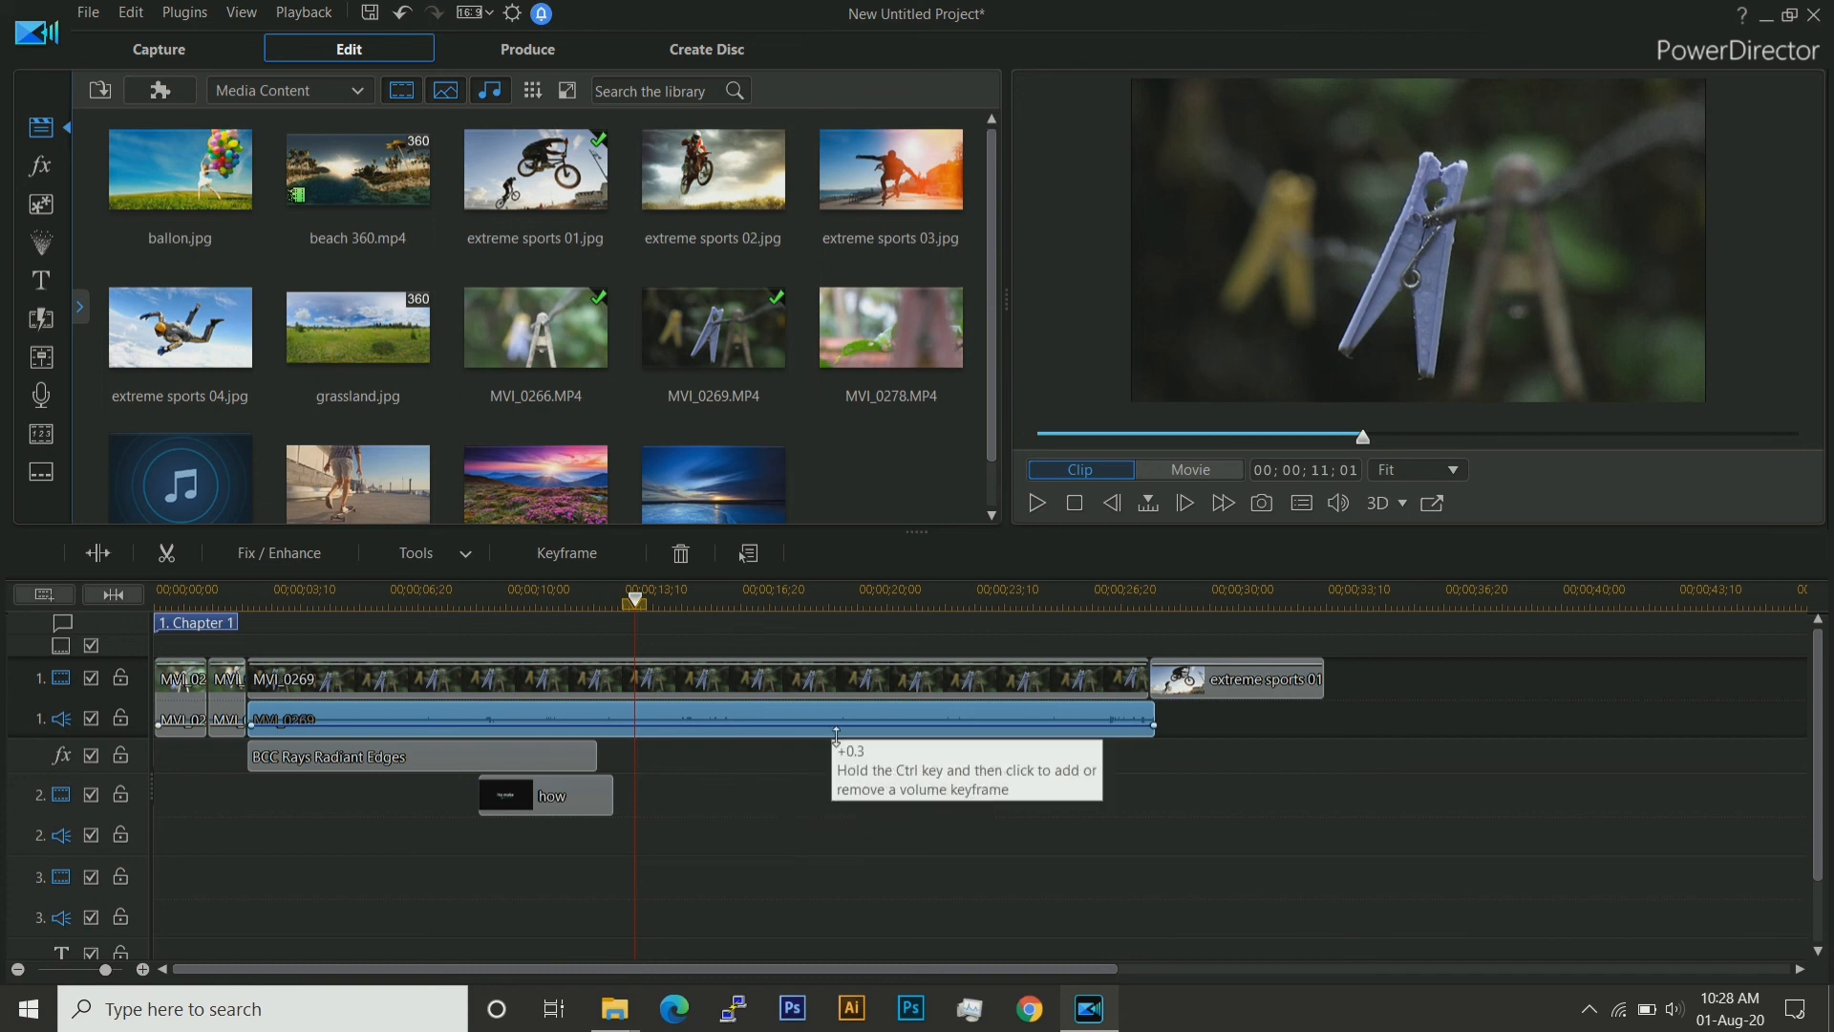
left_click_drag(837, 734, 837, 703)
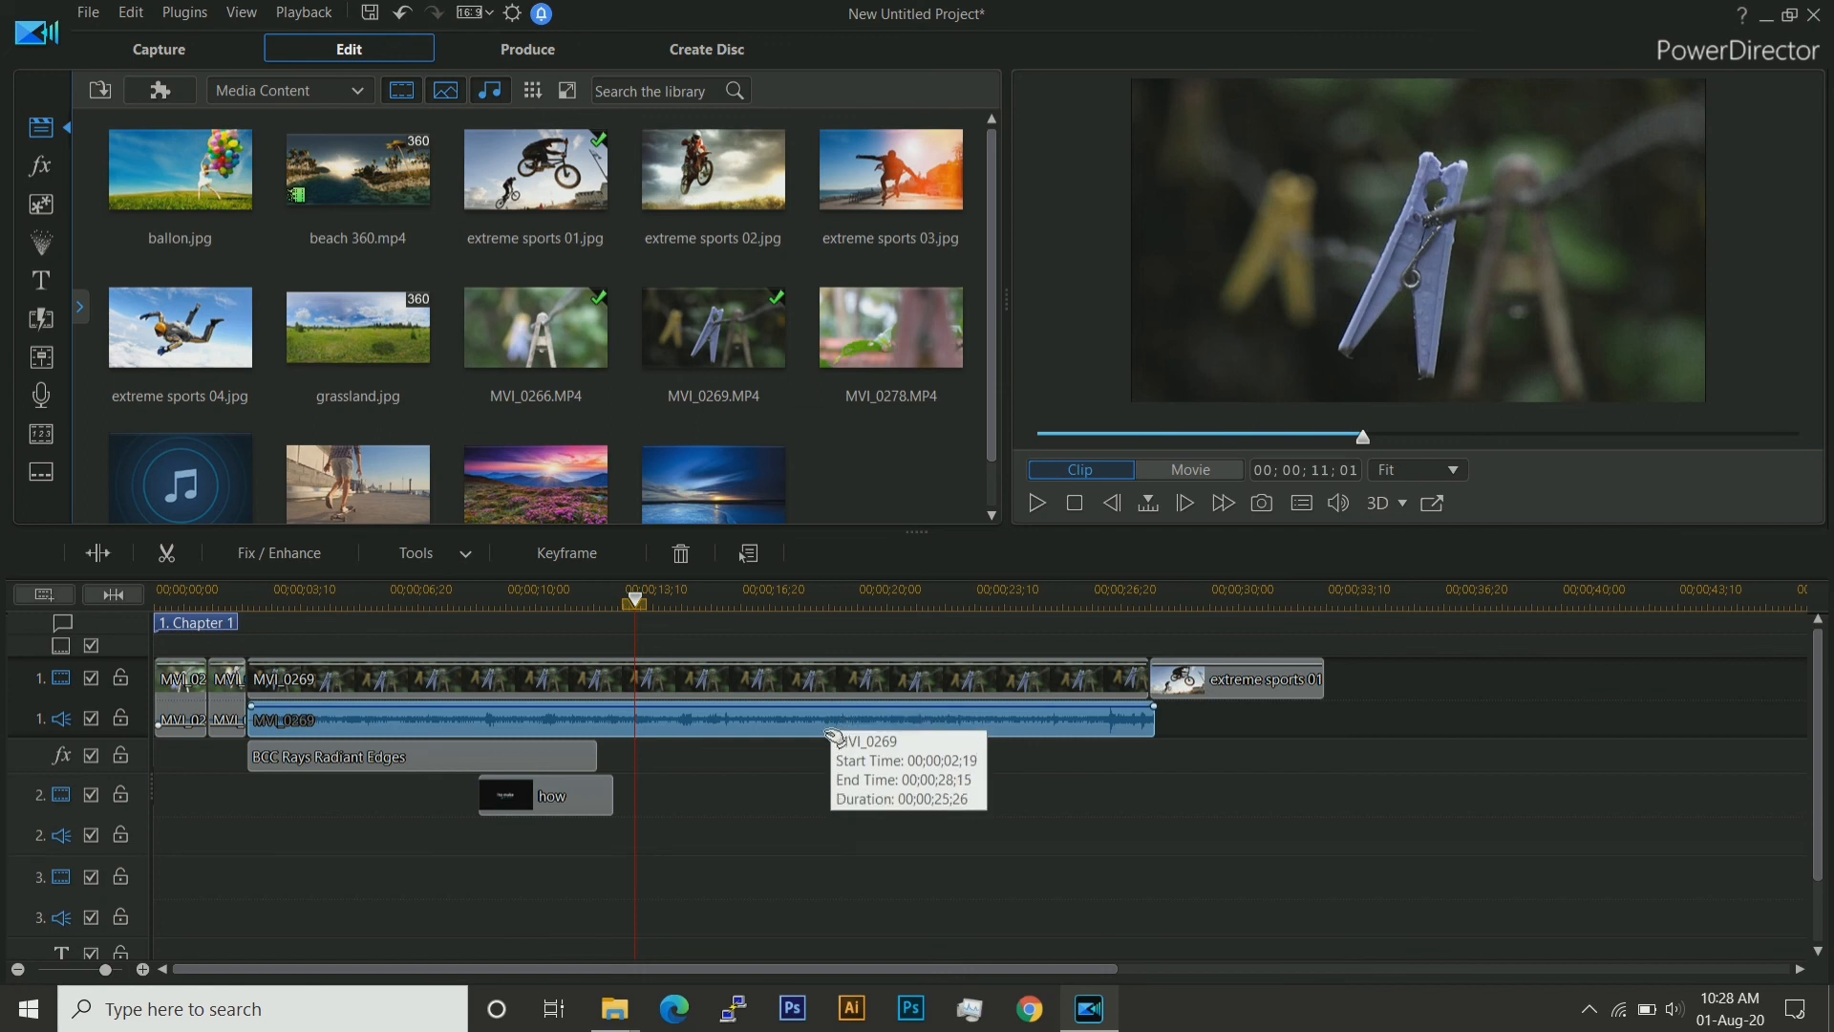
Set the production quality profile to MPEG-4 1280 x 720/30p (7 Mbps) and produce the movie.
left_click(511, 59)
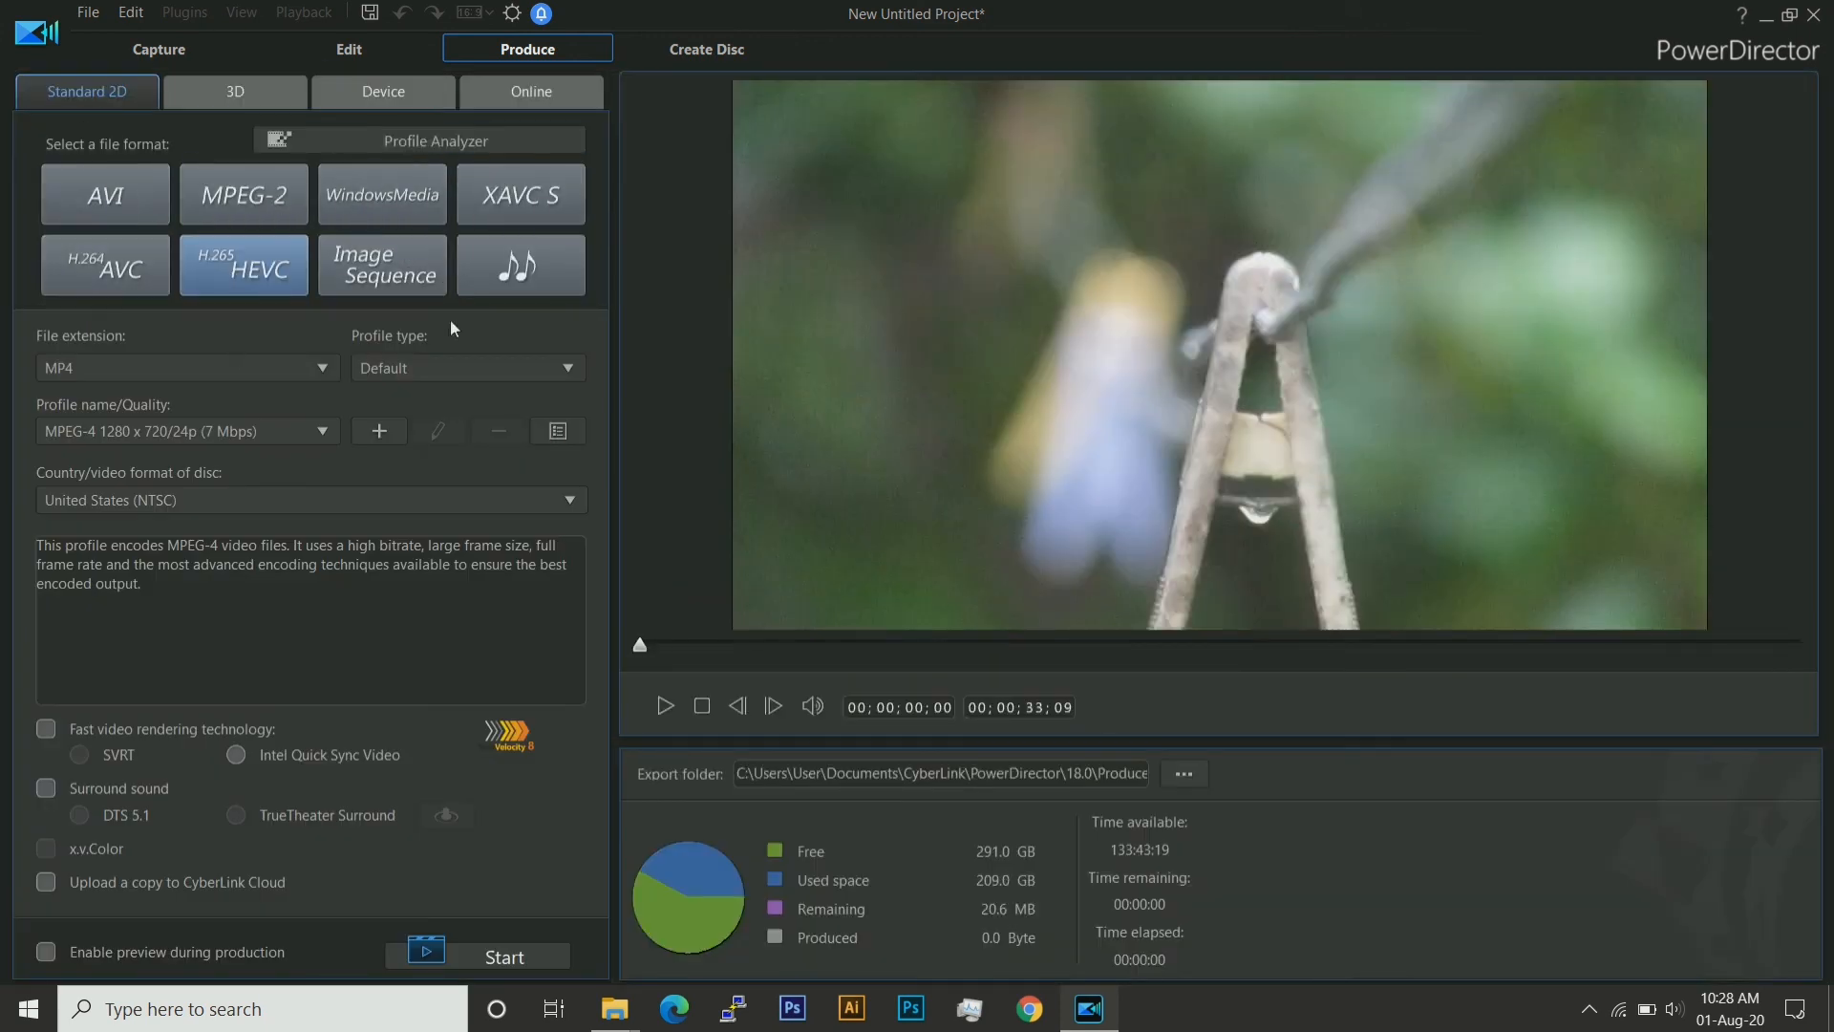
left_click(260, 430)
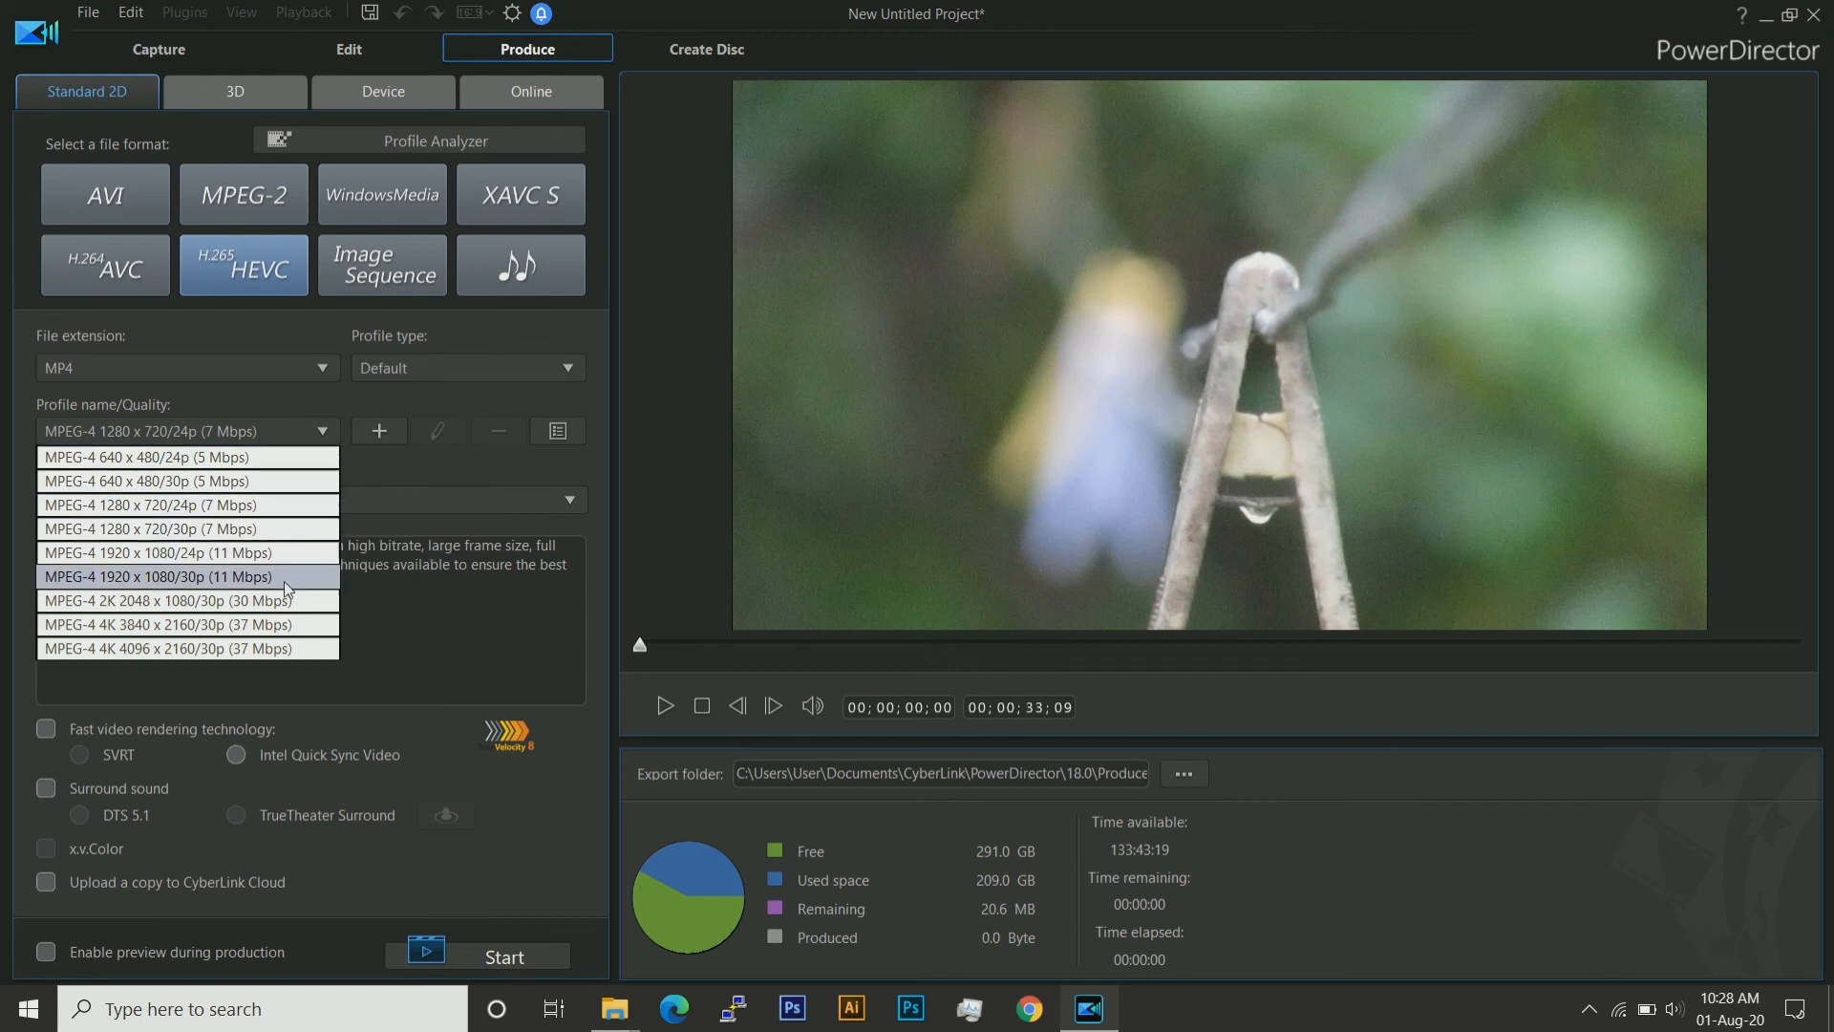
left_click(284, 531)
left_click(473, 946)
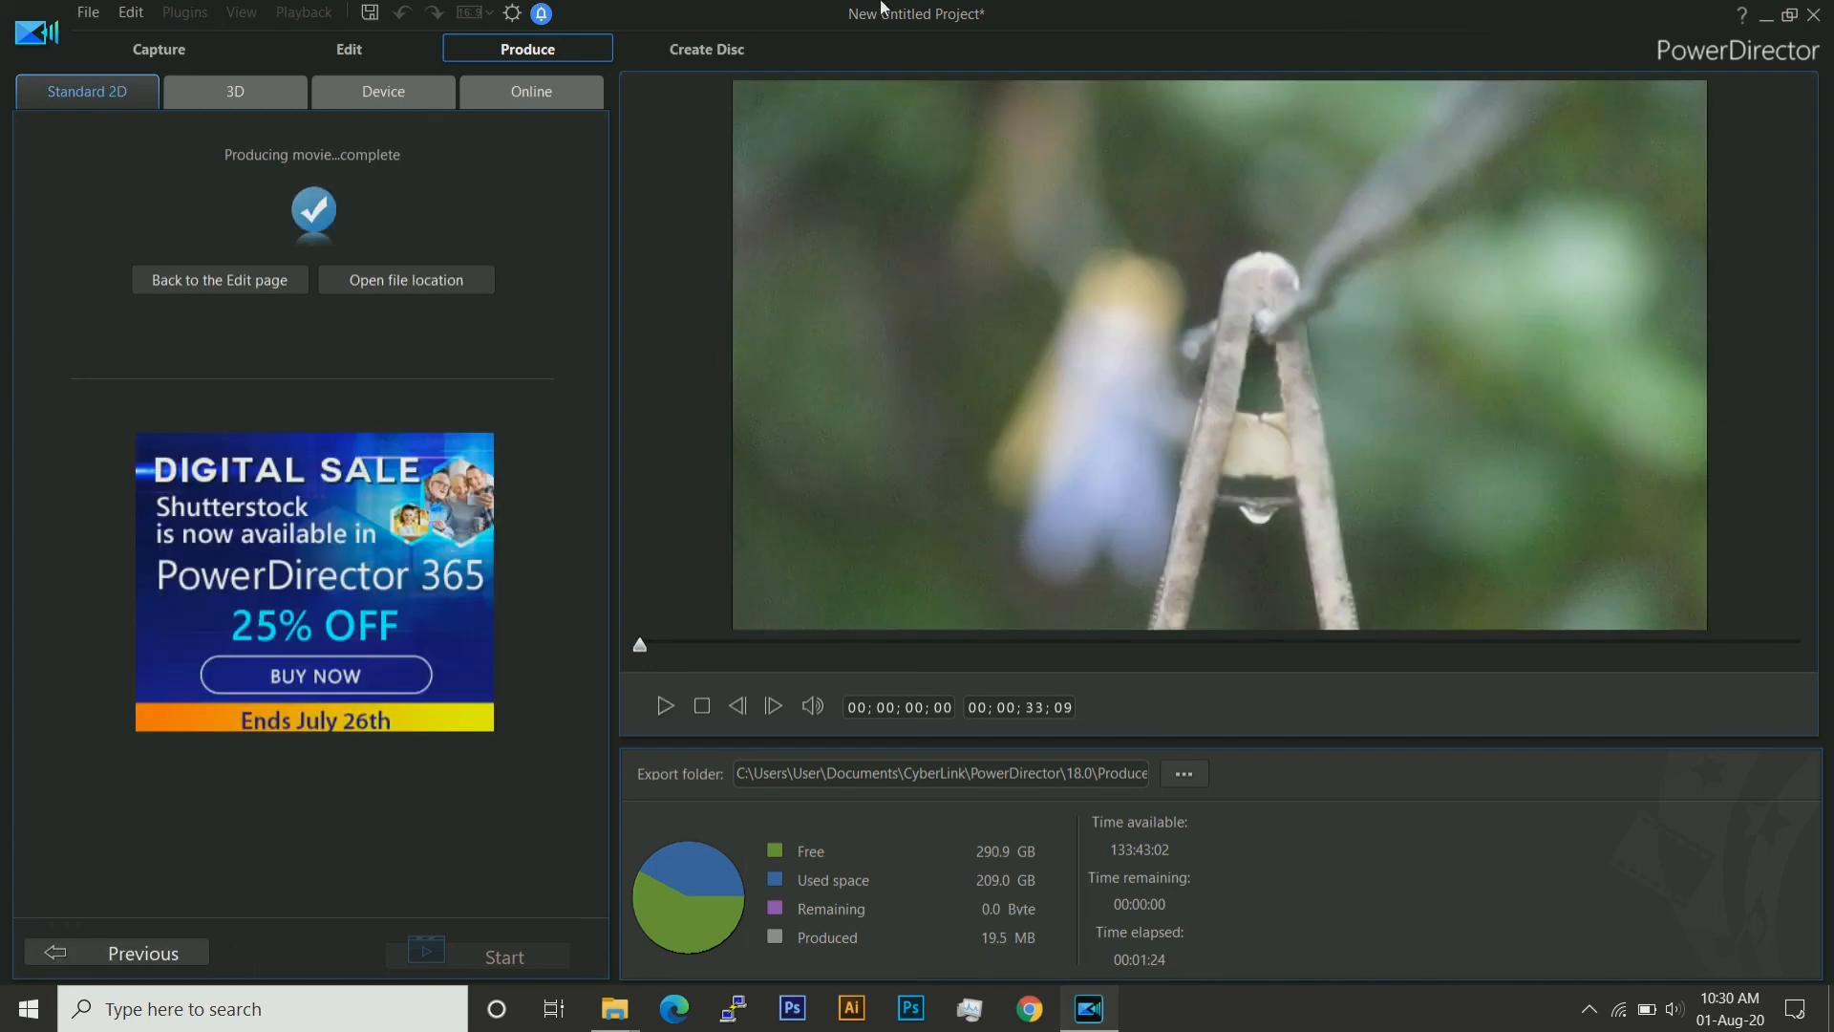
Open the produced file Produce_6.mp4 from its file location and skip playback to about 2 seconds.
left_click(384, 281)
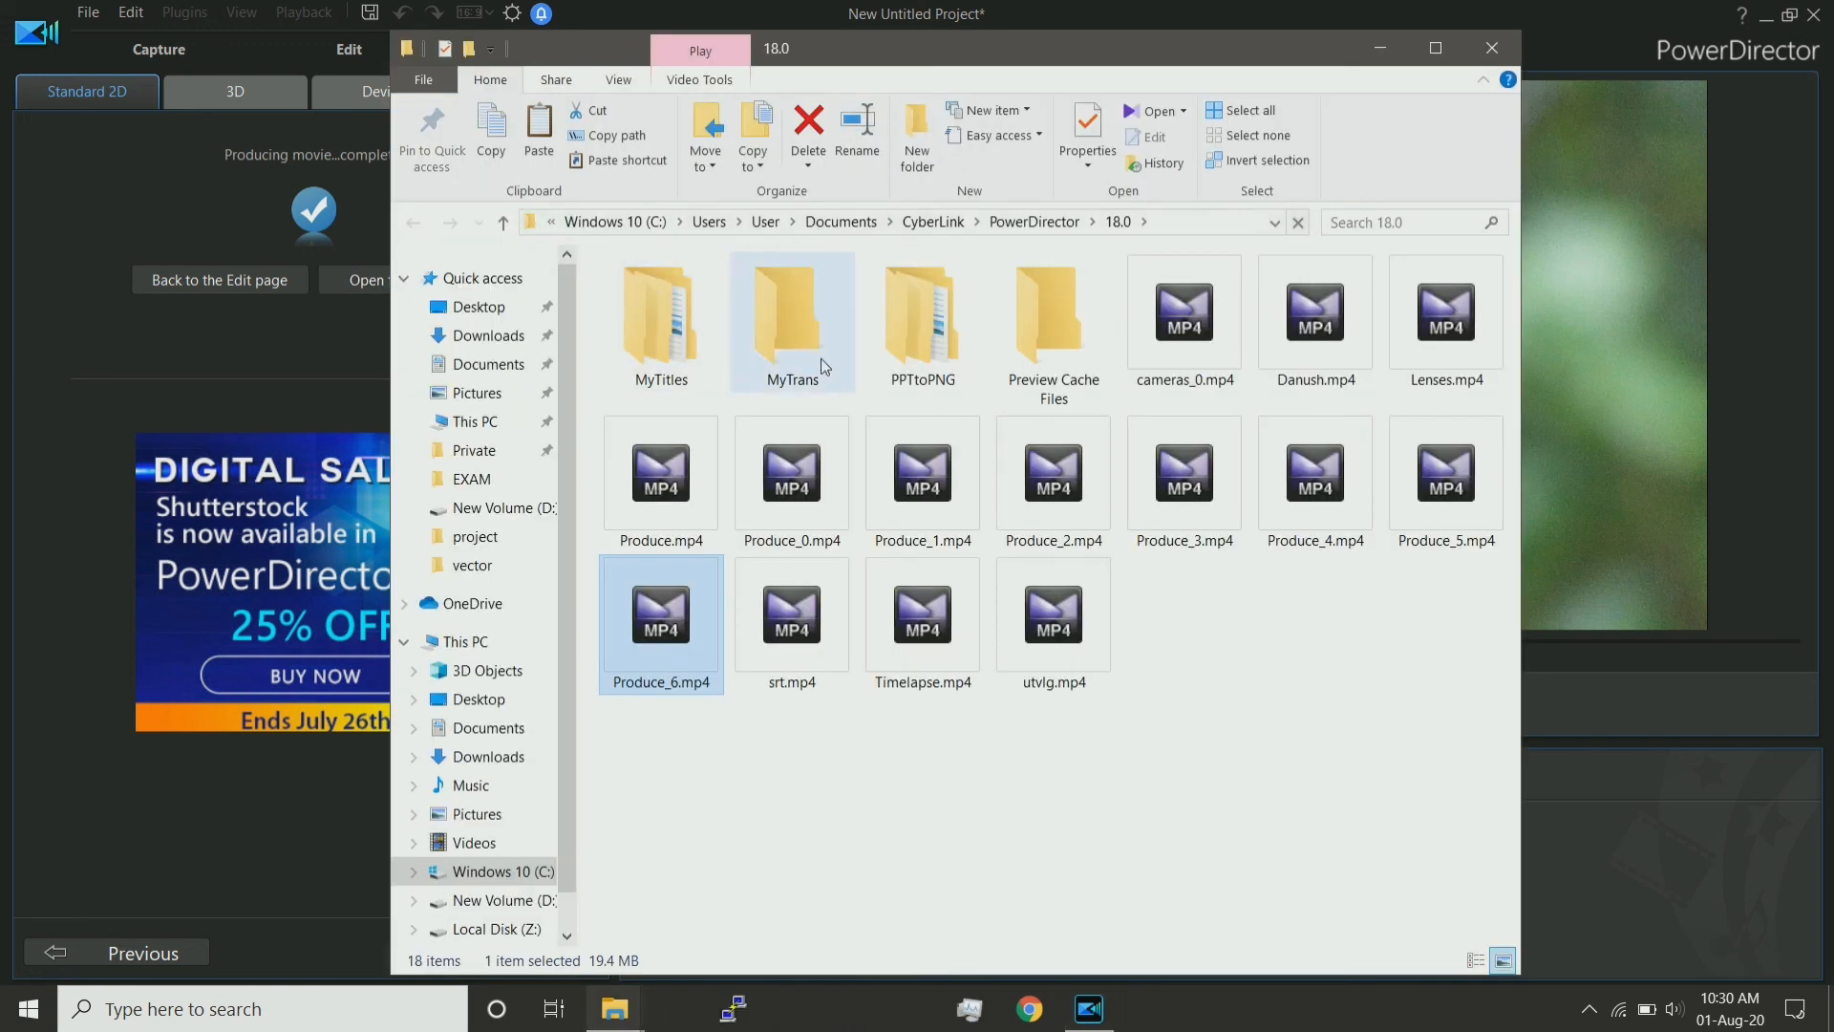
double_click(685, 659)
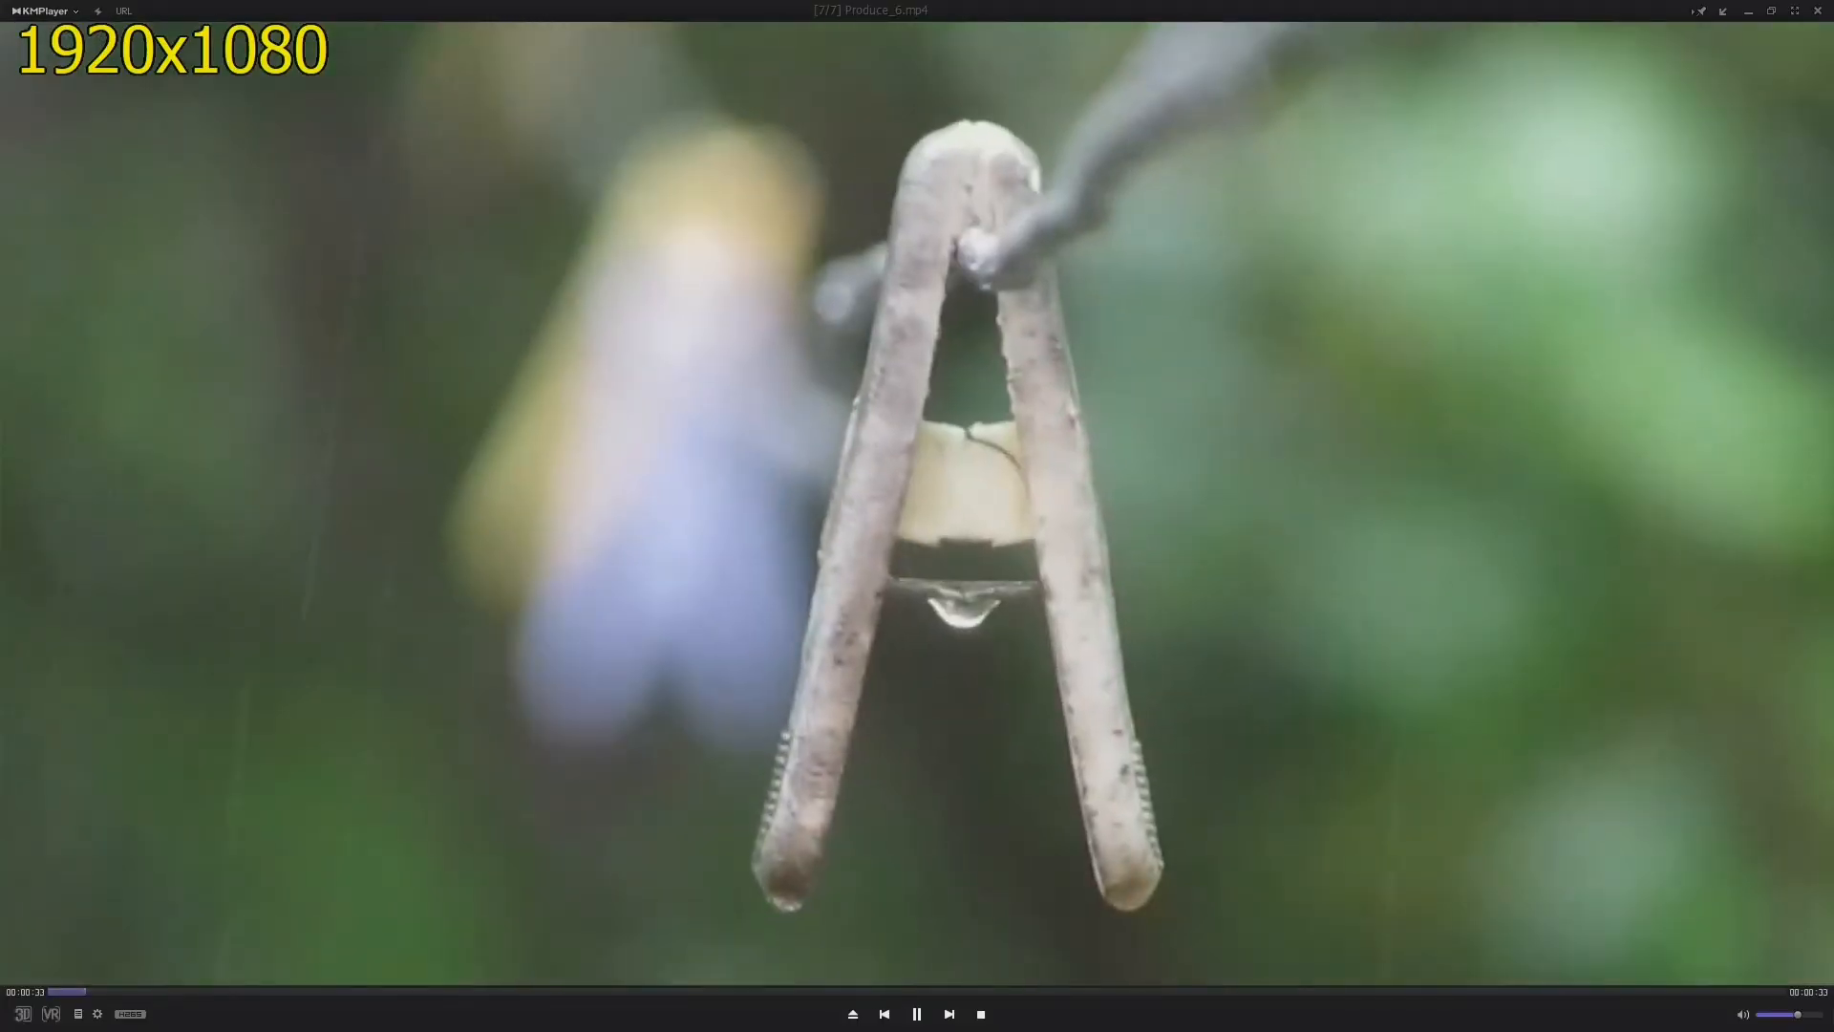
left_click(185, 992)
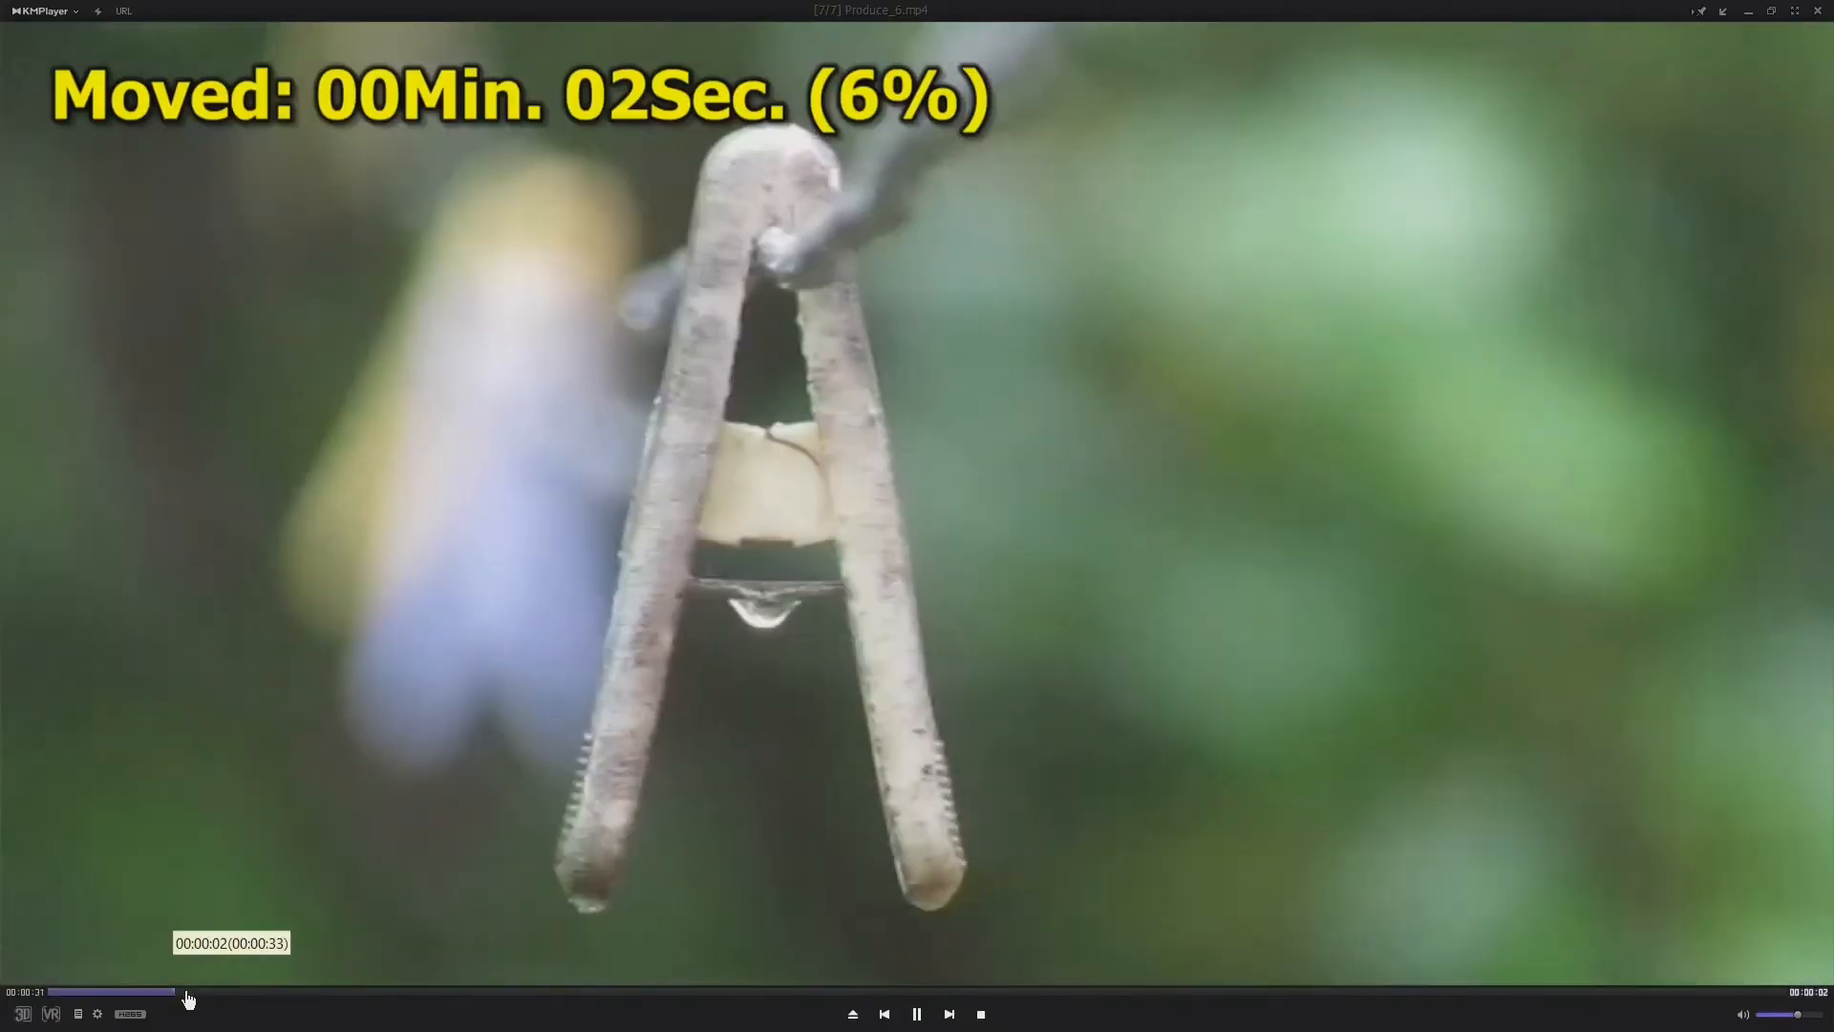